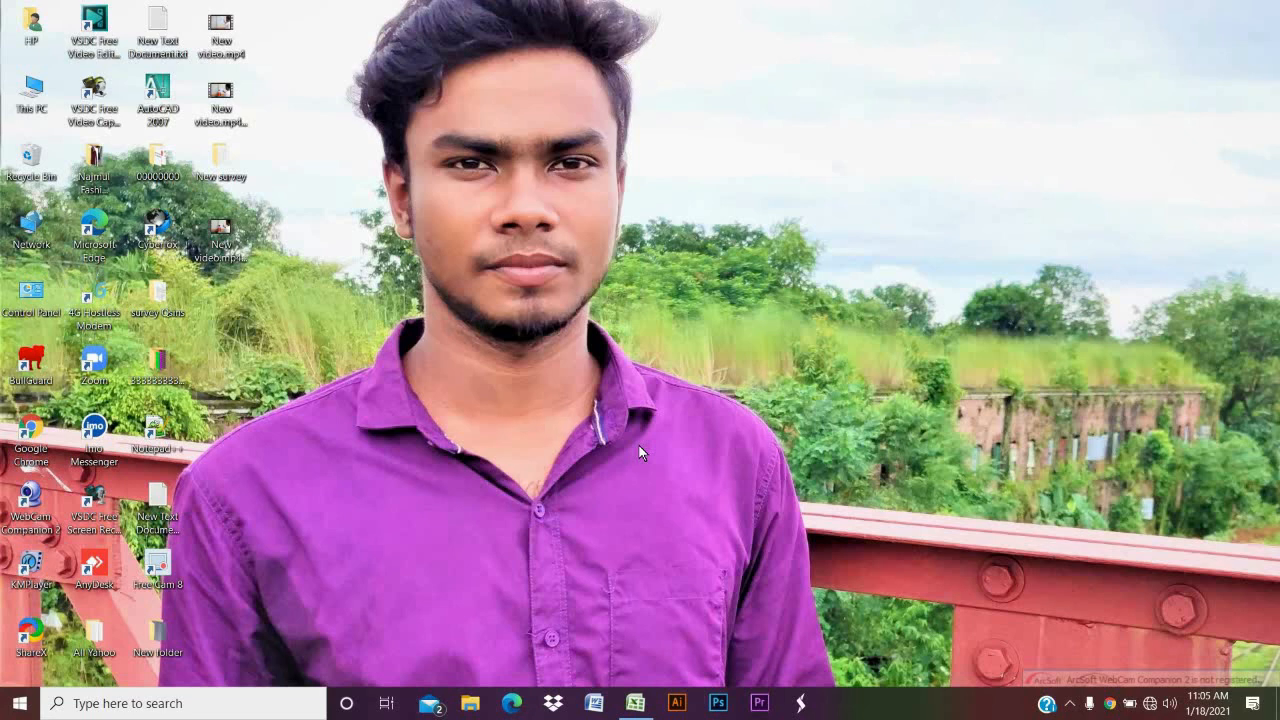
Switch to the open Book1 workbook in Microsoft Excel.
click(633, 703)
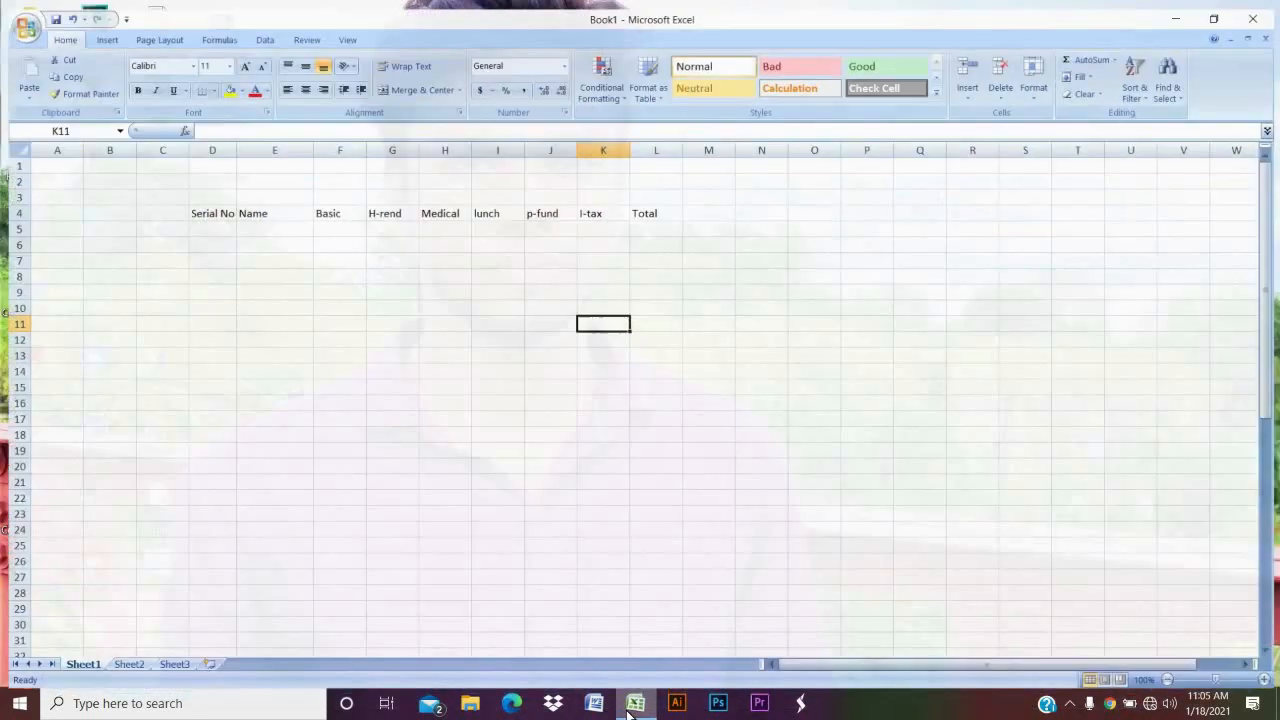
click(631, 706)
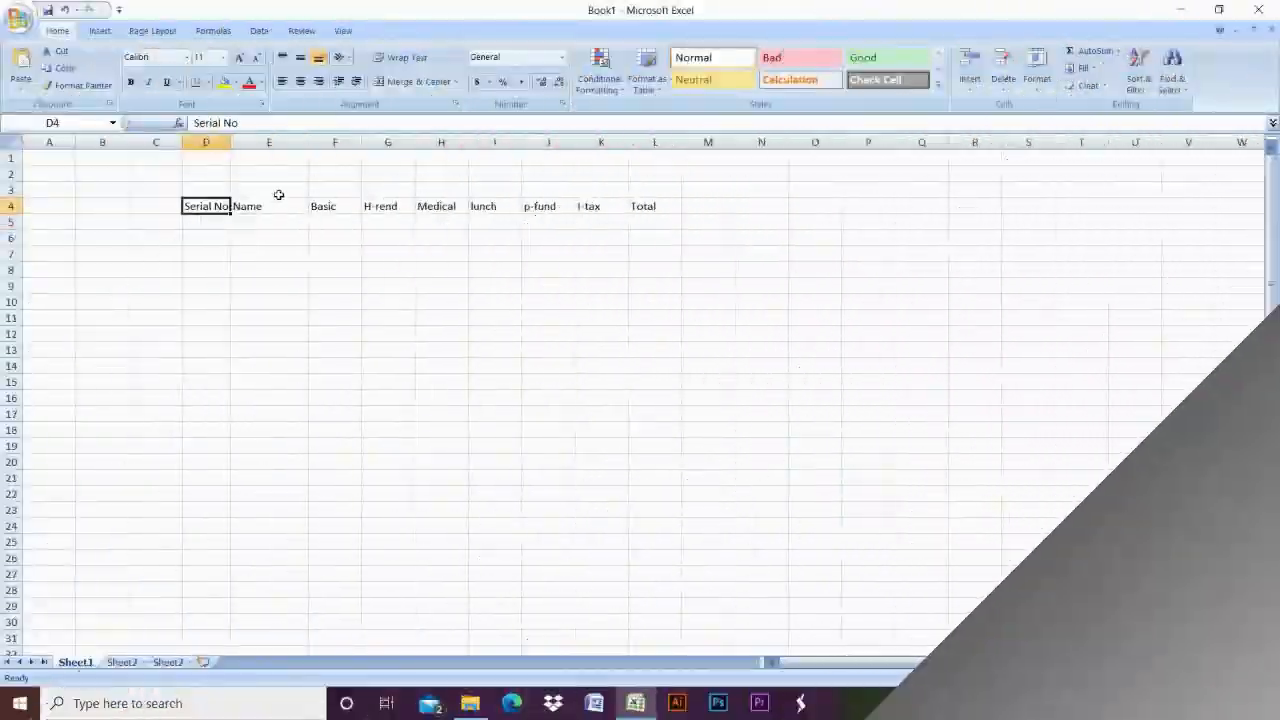
Review the salary sheet's column headings in row 4, from Serial No through Total.
click(488, 206)
click(220, 208)
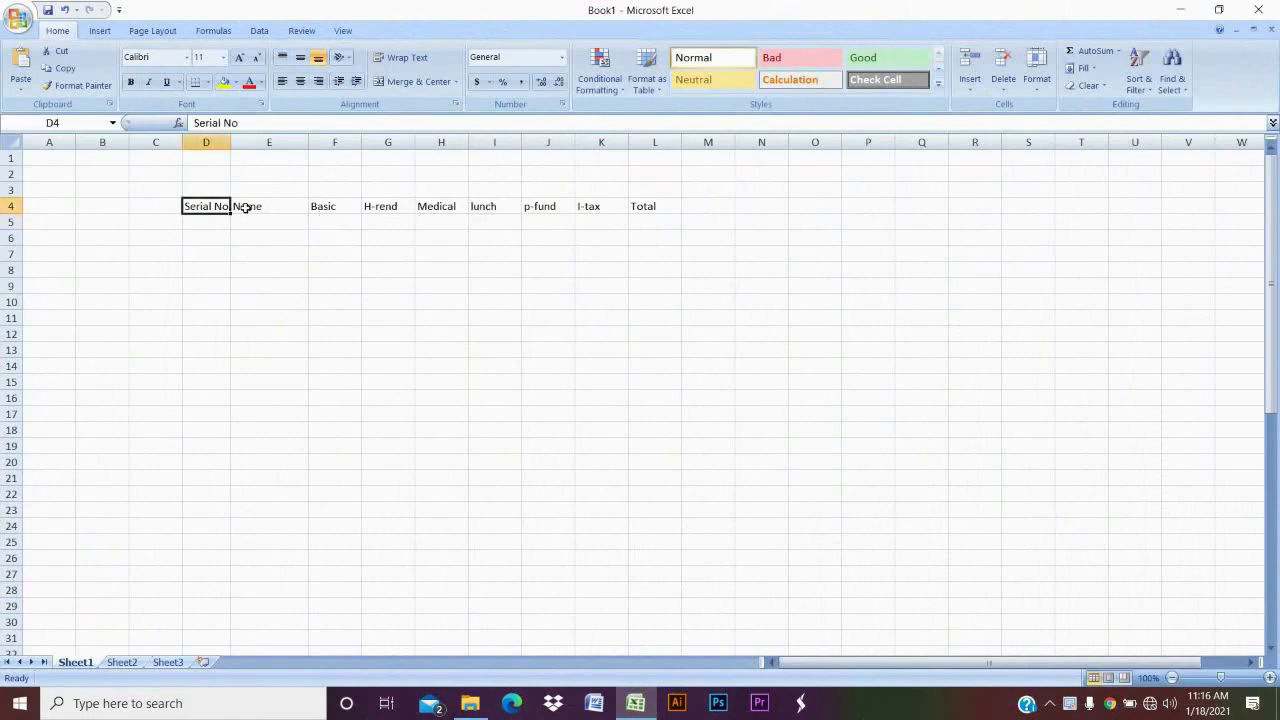
click(248, 208)
click(355, 212)
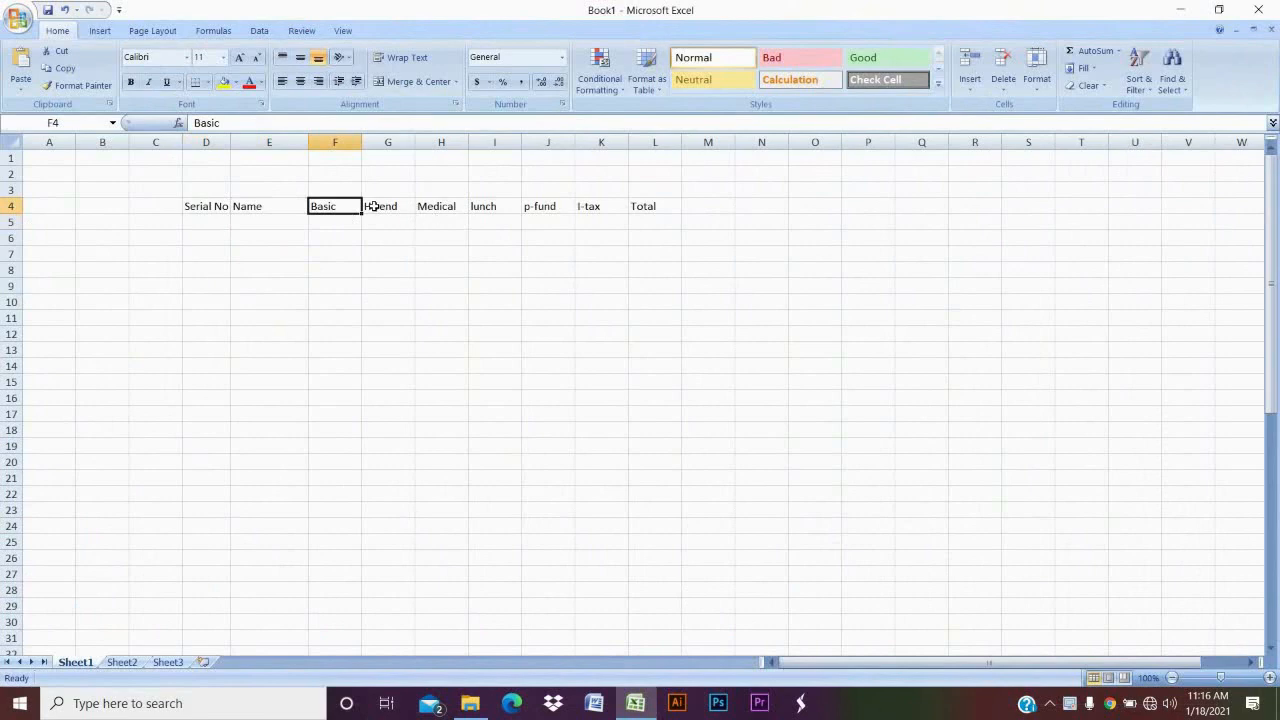
click(372, 206)
click(211, 206)
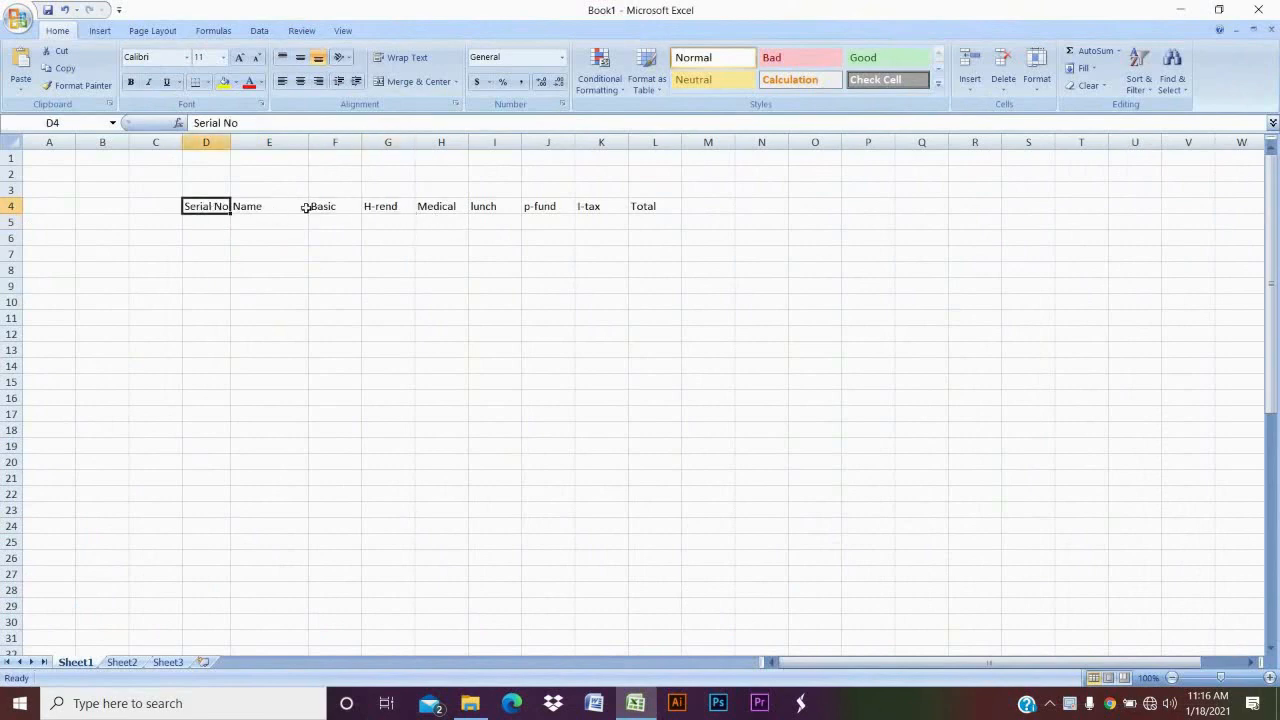
click(269, 208)
click(333, 208)
click(370, 208)
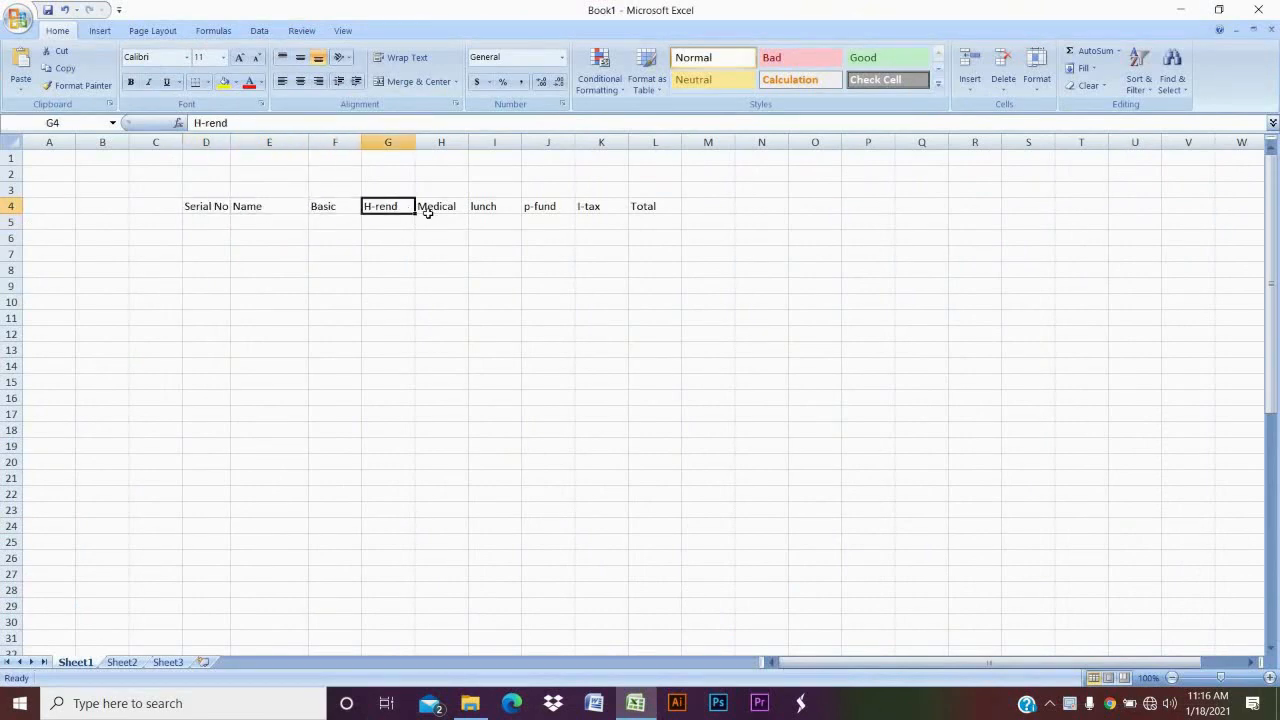
click(428, 208)
click(500, 209)
click(530, 207)
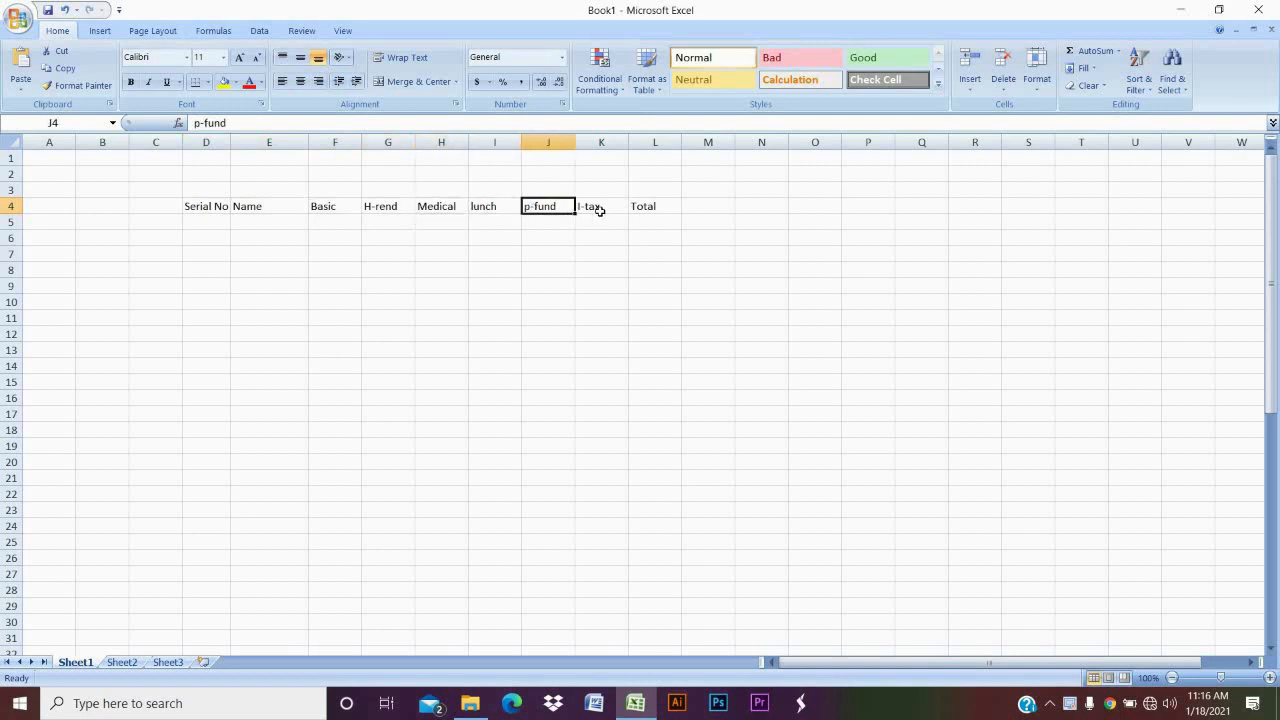
click(599, 210)
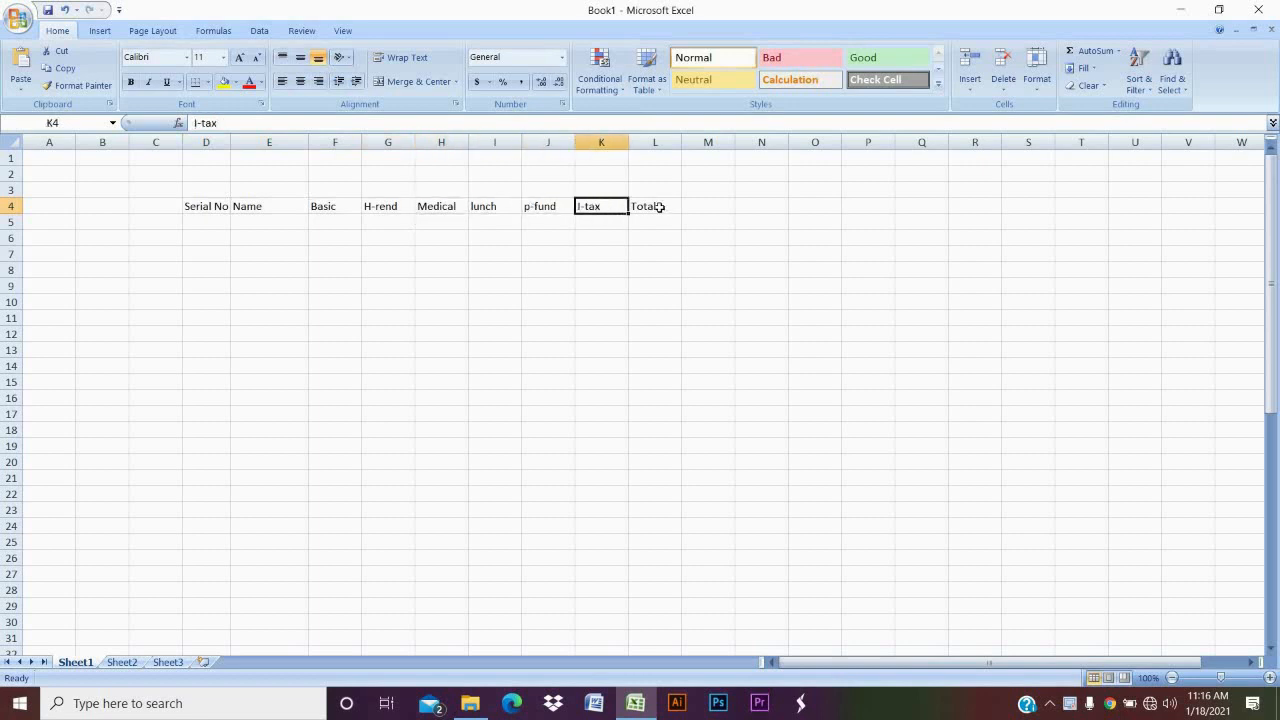
click(660, 206)
click(203, 207)
click(295, 205)
click(378, 209)
click(458, 211)
click(514, 222)
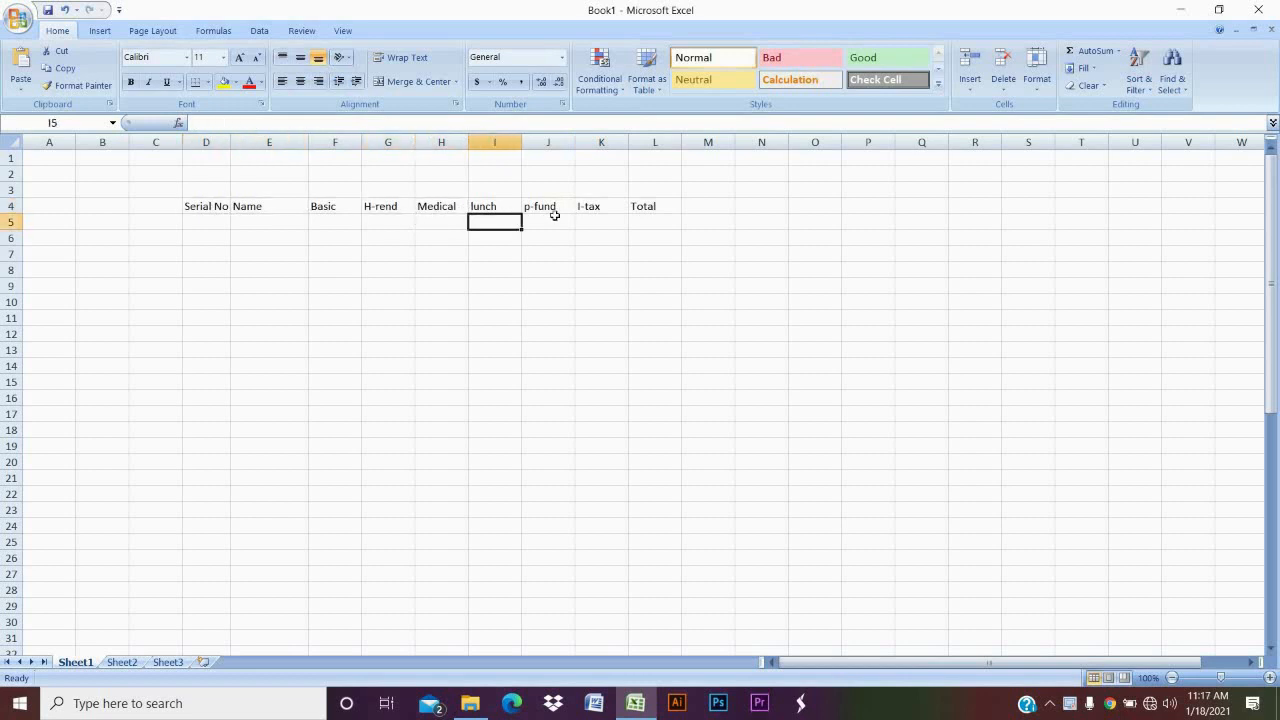
click(546, 253)
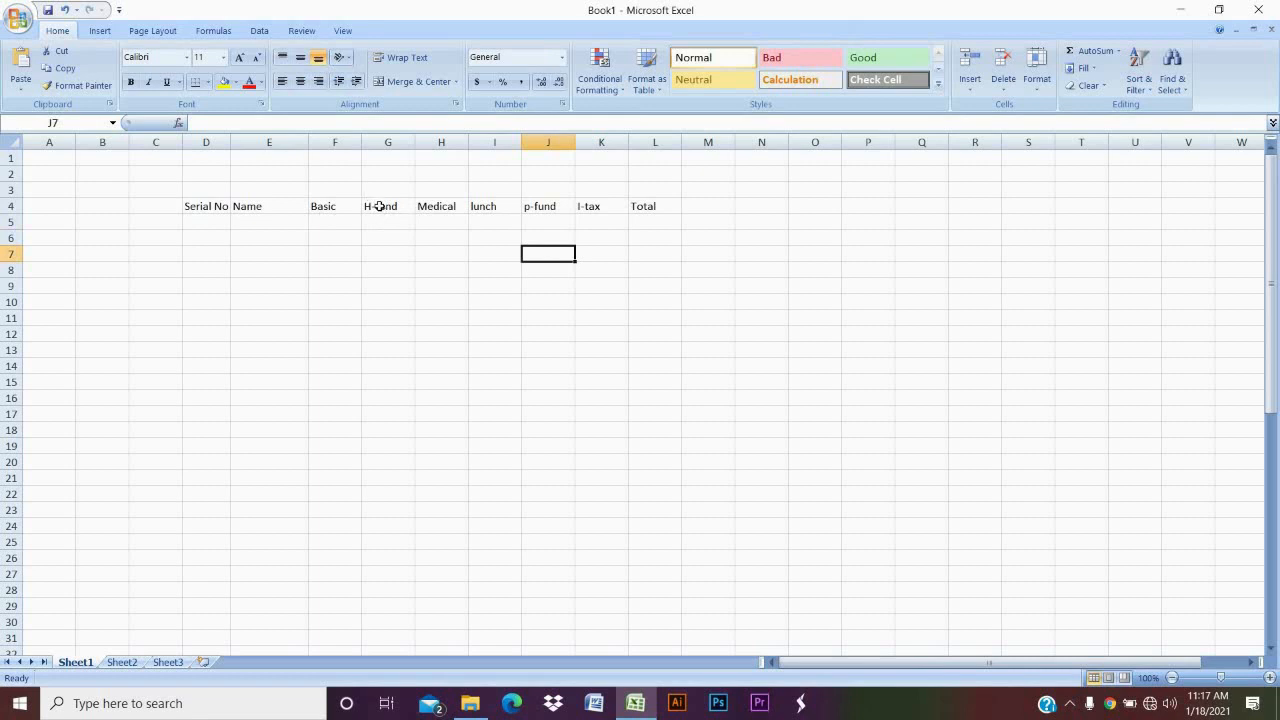
click(380, 206)
click(451, 206)
click(486, 207)
click(550, 218)
click(606, 209)
click(645, 207)
click(386, 220)
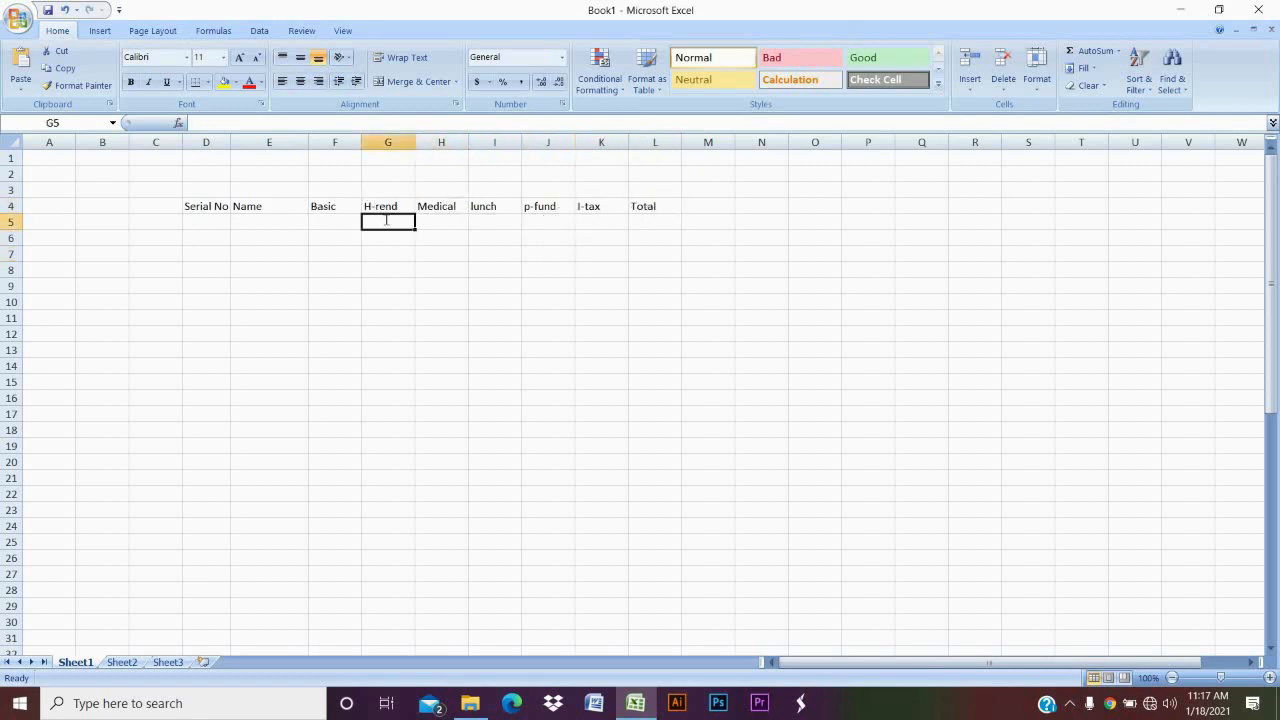
double_click(386, 220)
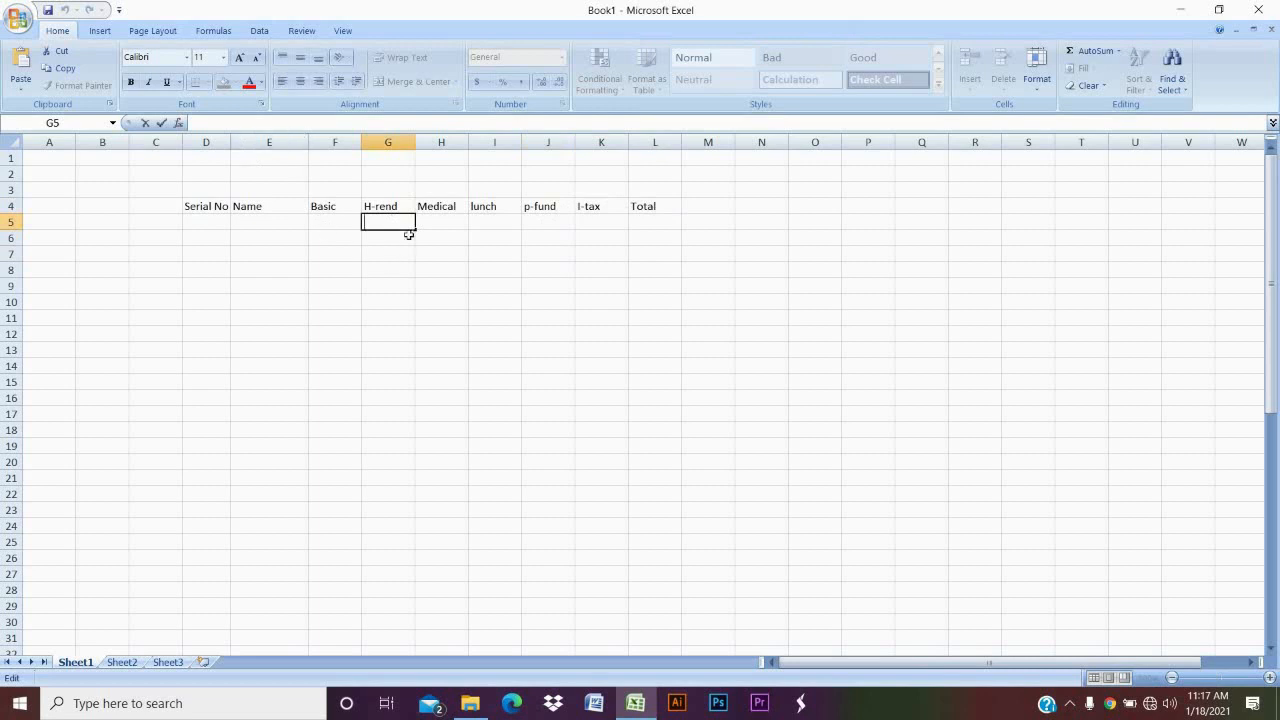
double_click(494, 222)
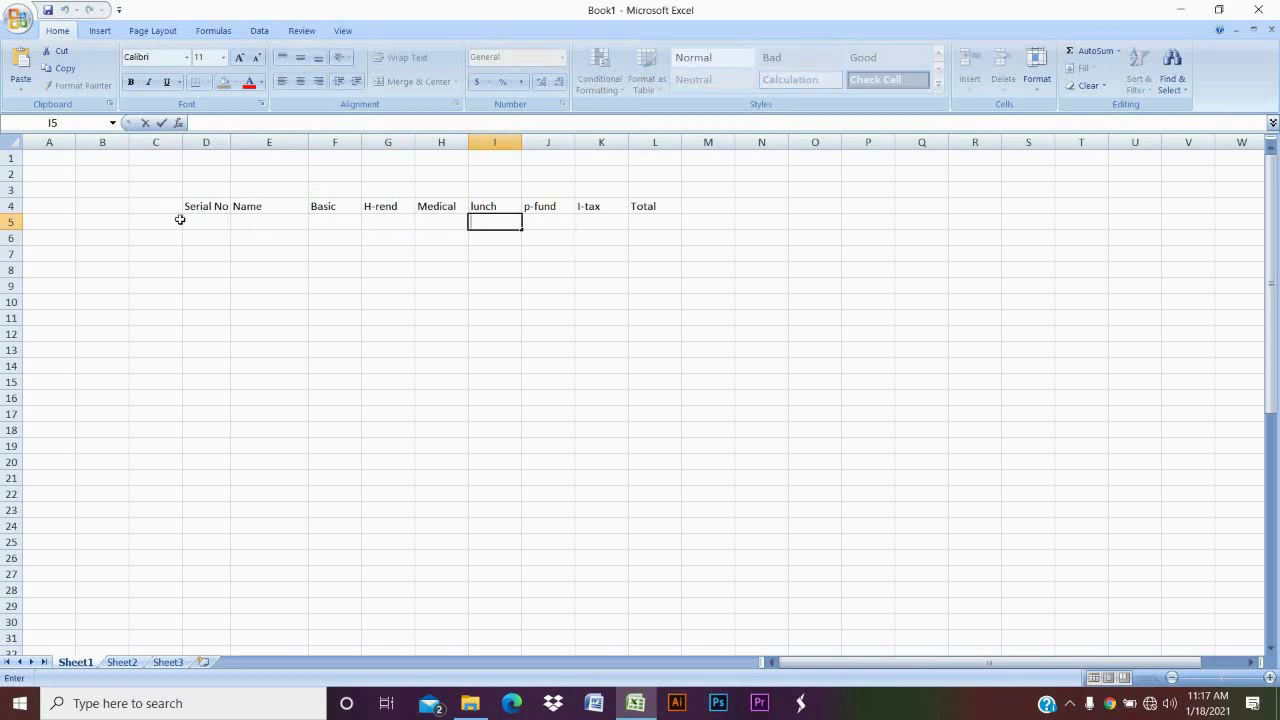
Enter the serial numbers 1 to 5 in cells D5 to D9 under Serial No.
click(214, 219)
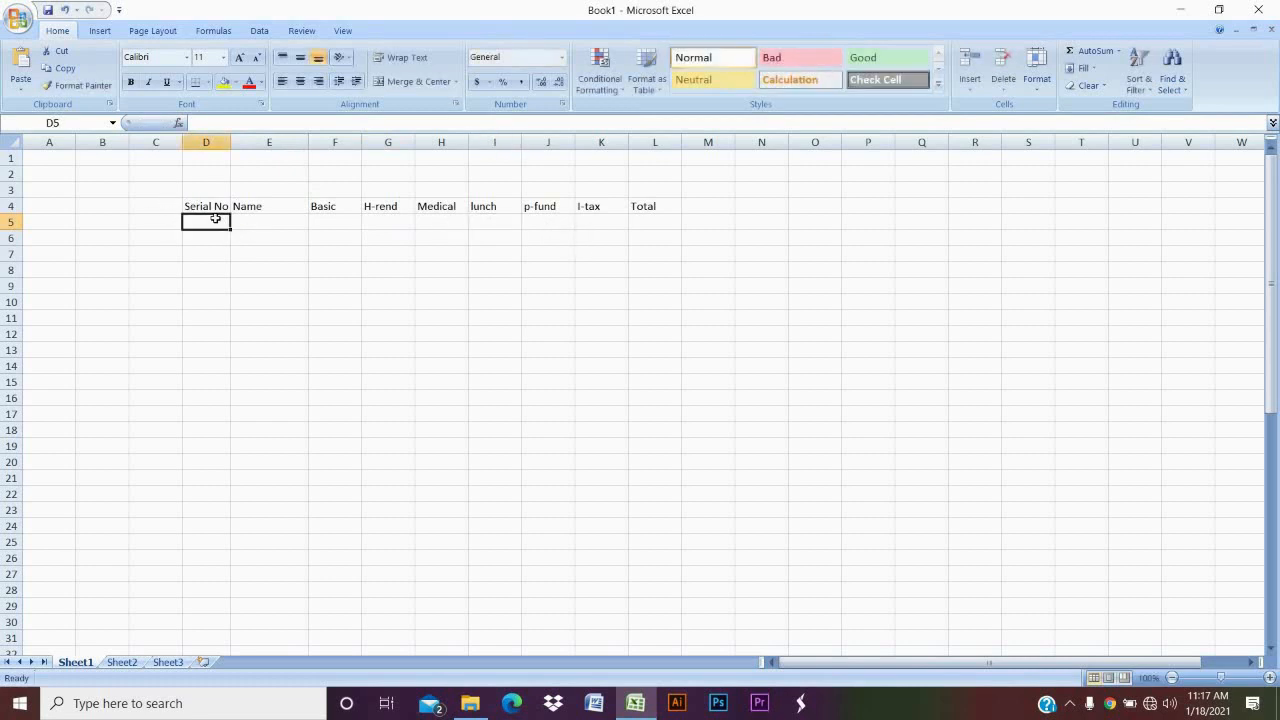
text(1)
key(Return)
text(2)
key(Return)
text(3)
key(Return)
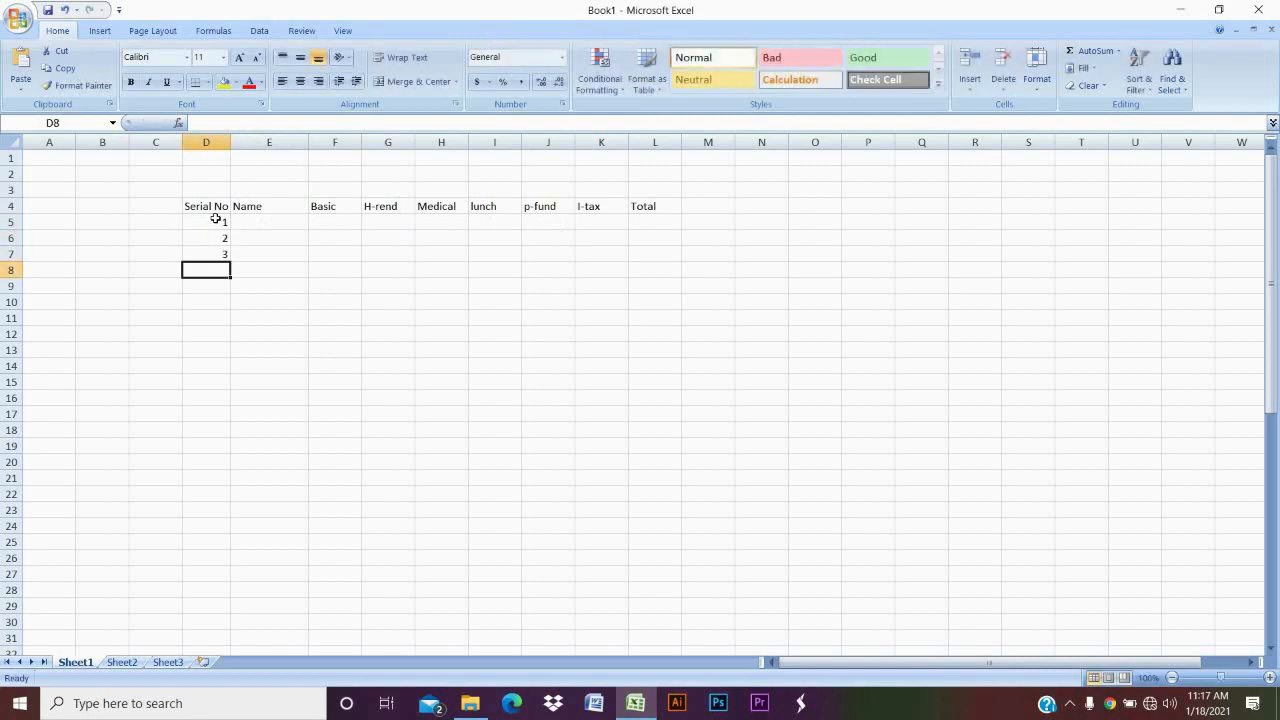
text(4)
key(Return)
text(5)
key(Return)
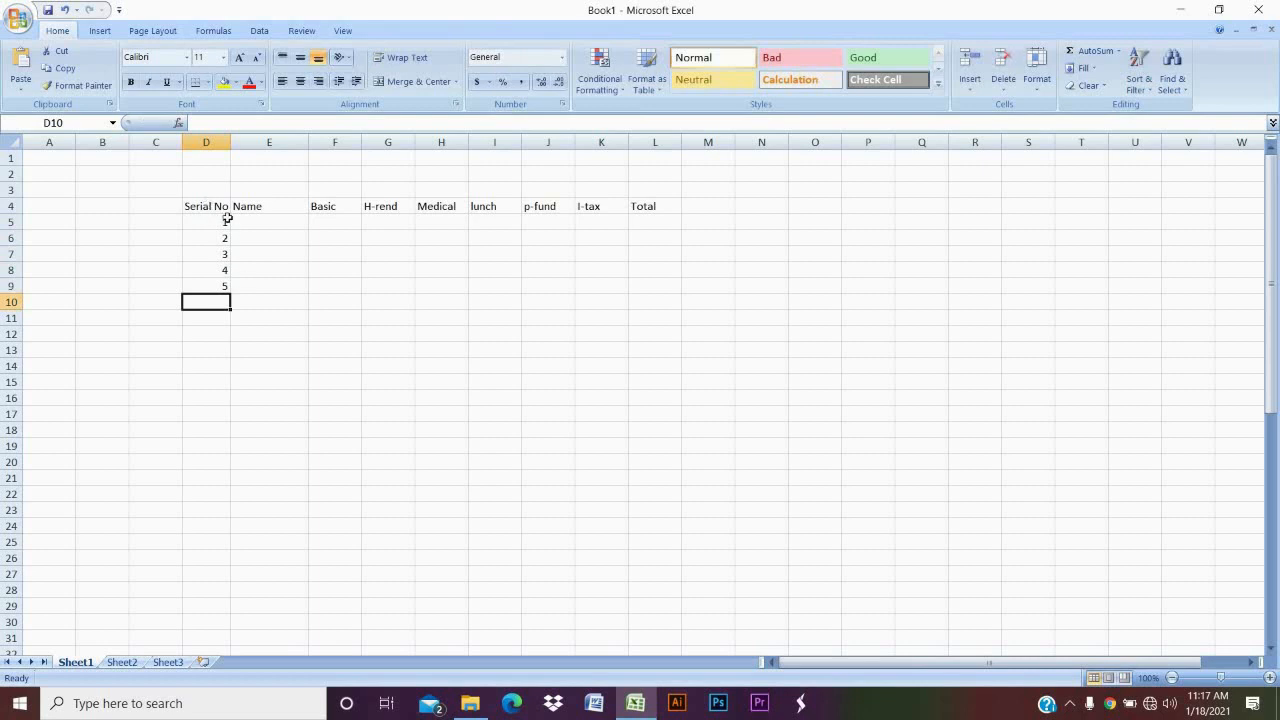
Extend the serial number series from cells D5 and D6 down to 10 in cell D14.
click(224, 225)
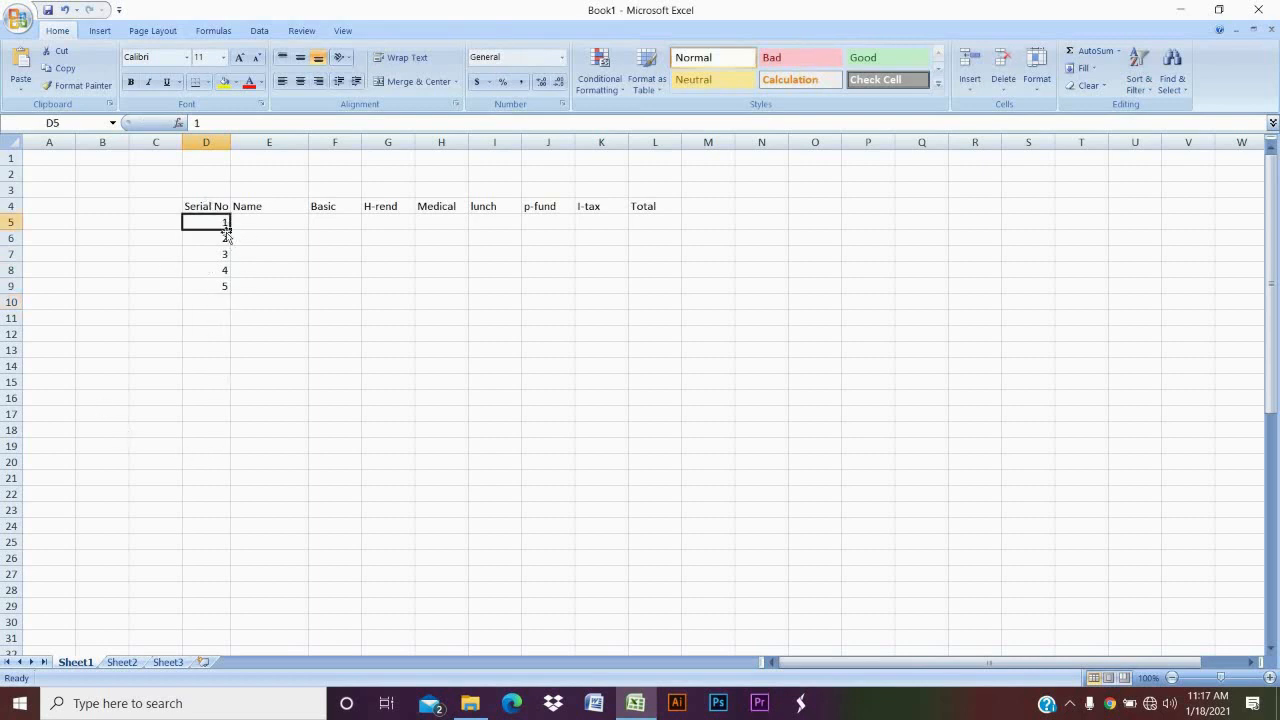
click(226, 240)
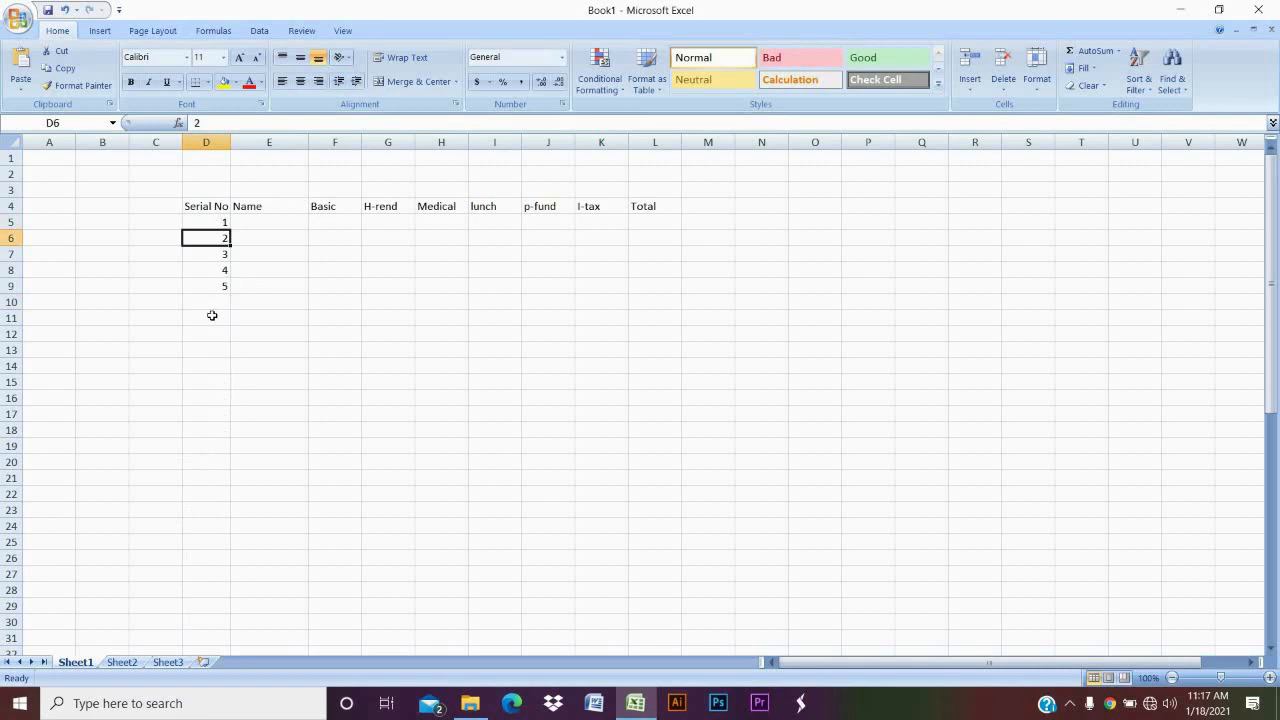
click(203, 398)
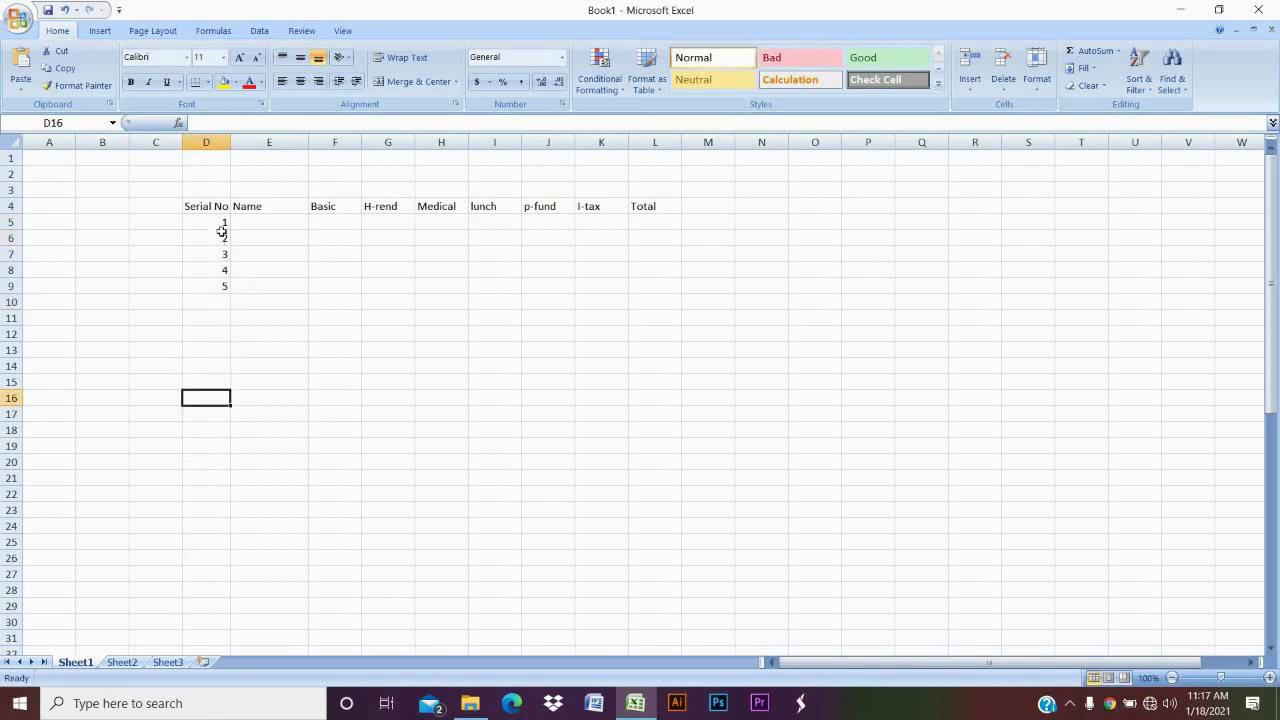
click(213, 269)
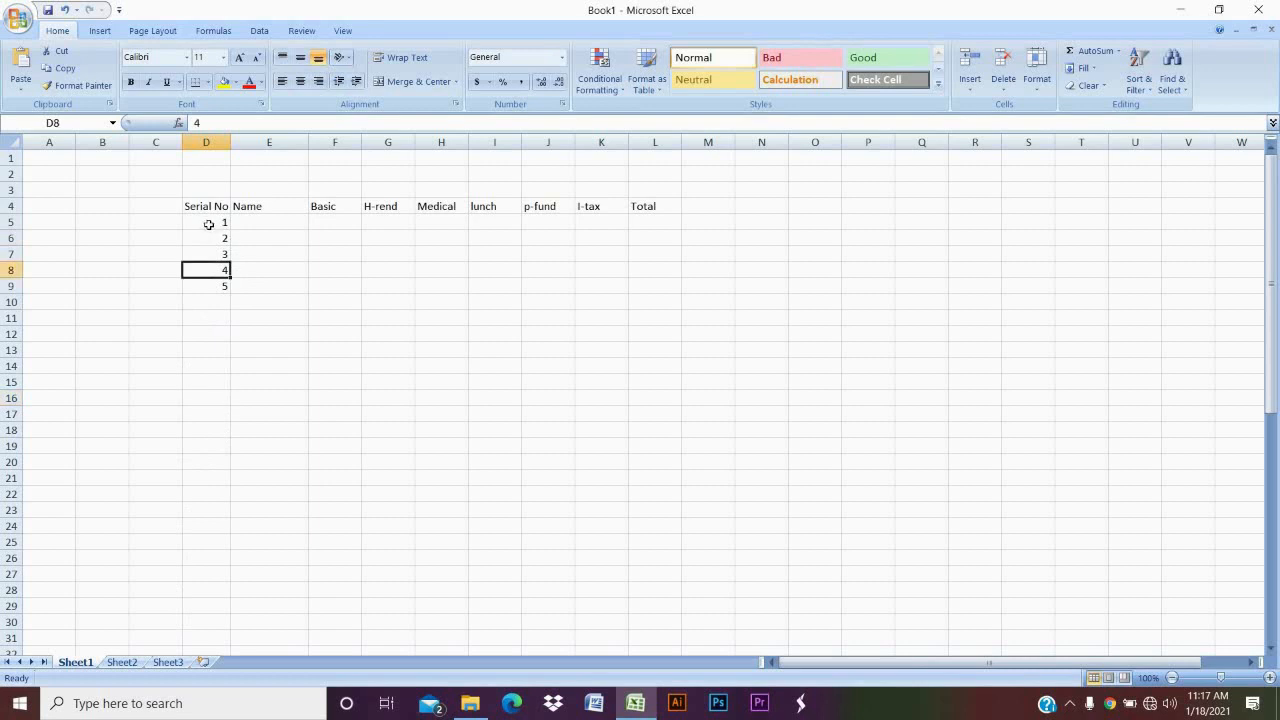
click(212, 221)
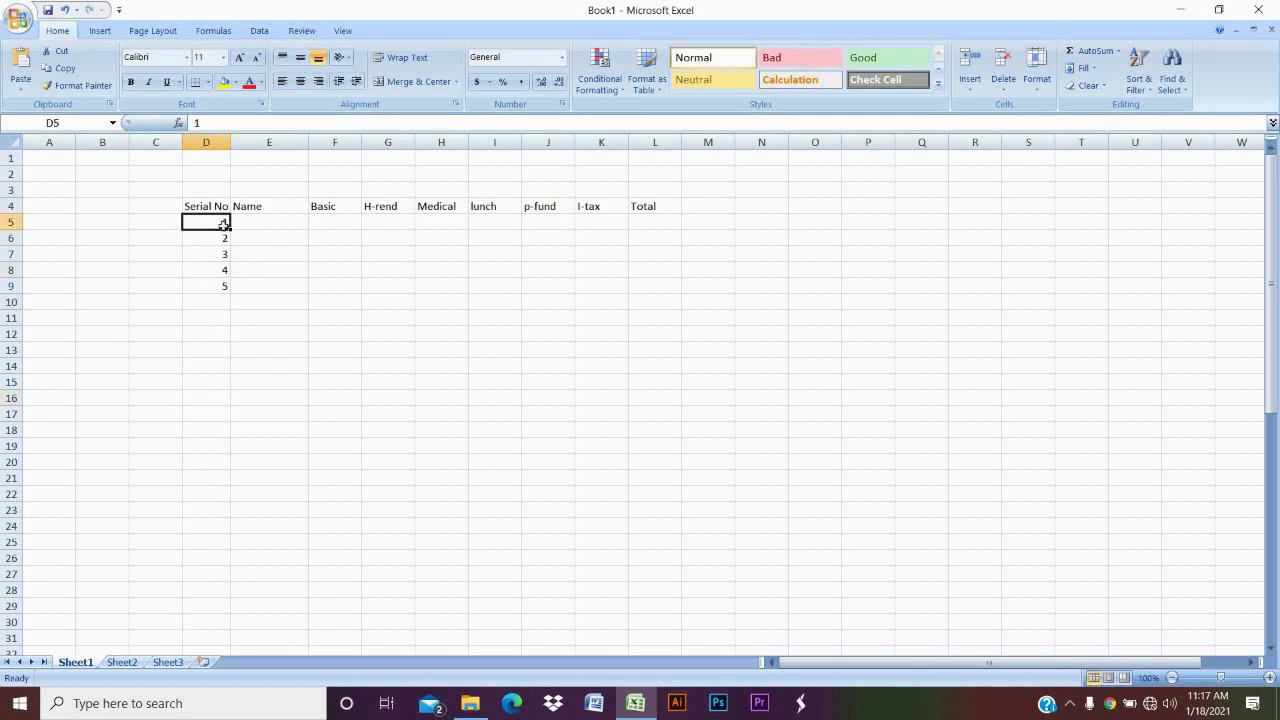
mouse_move(225, 228)
mouse_down()
mouse_move(209, 263)
mouse_move(217, 221)
mouse_move(215, 255)
mouse_move(219, 221)
mouse_move(220, 238)
mouse_up()
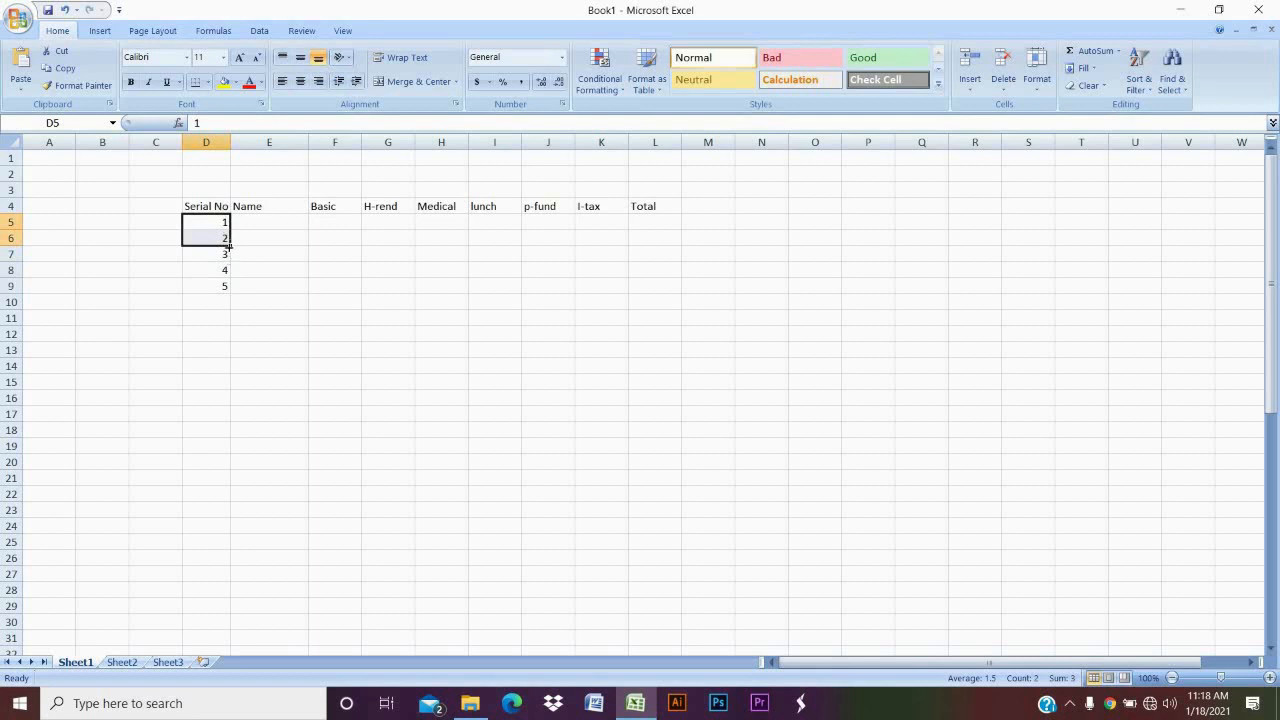
drag(229, 245, 229, 567)
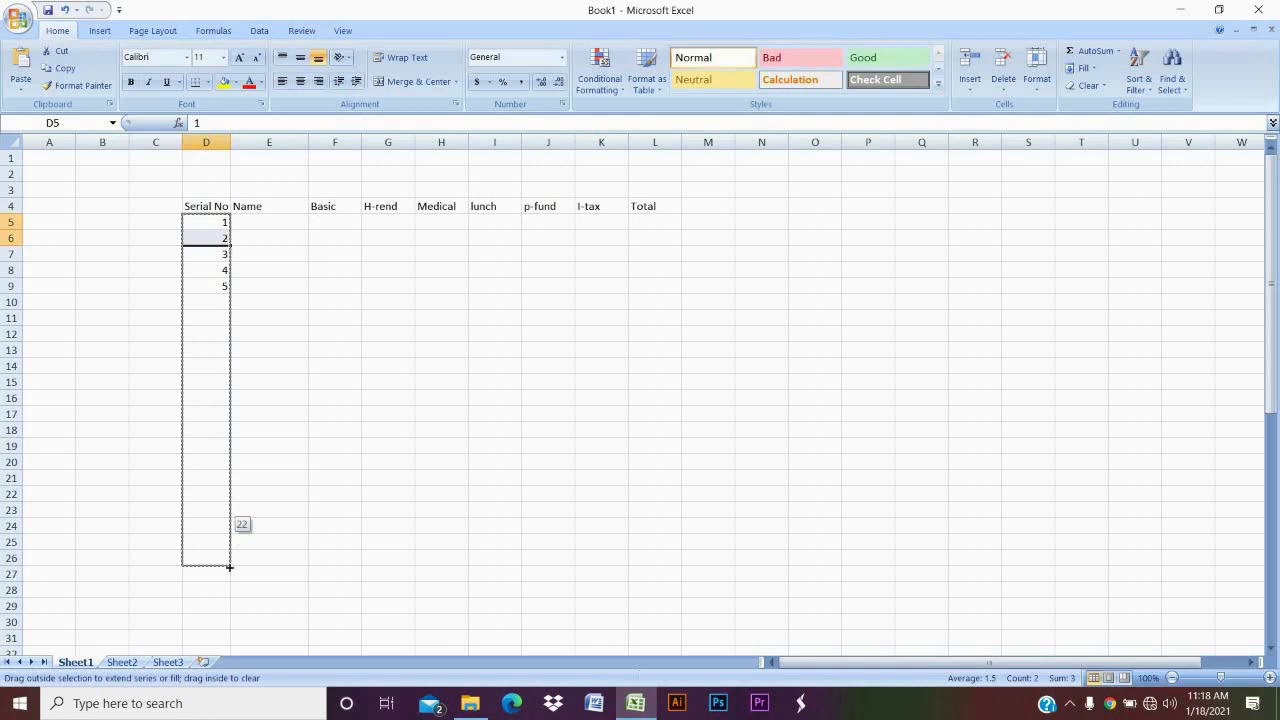
drag(229, 571, 226, 628)
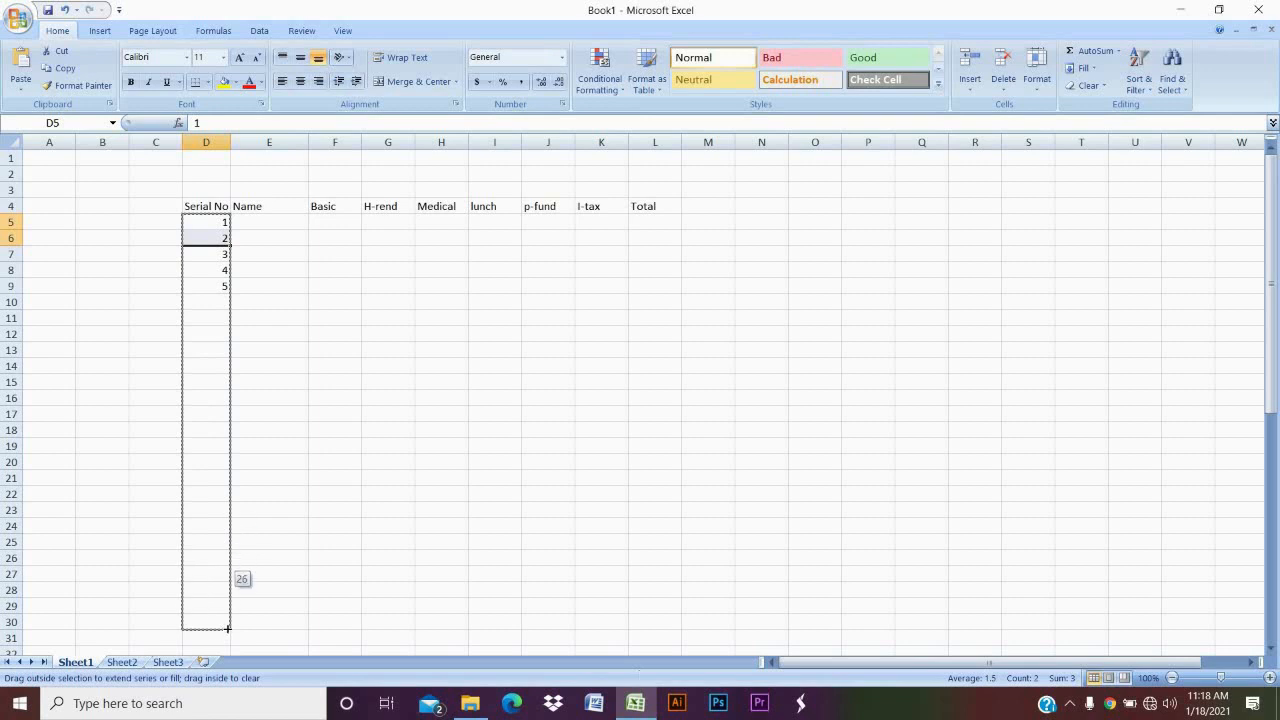
drag(227, 628, 226, 373)
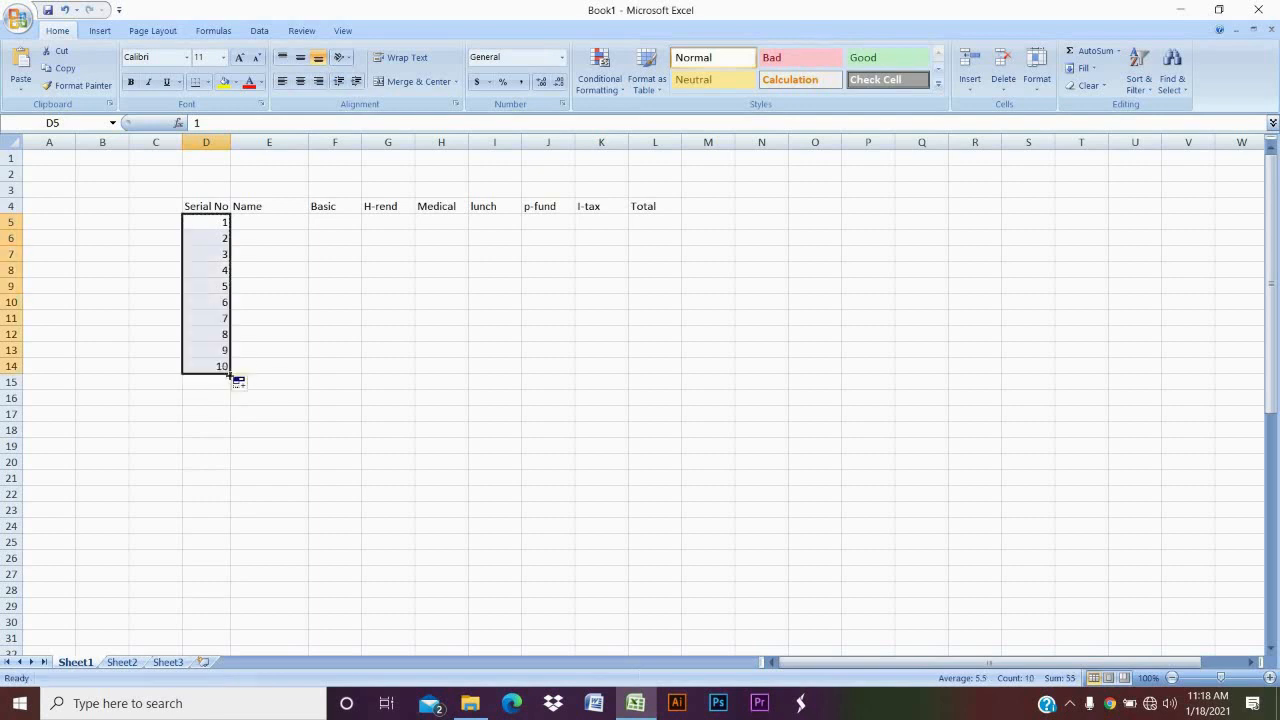
Enter the employee names for serial numbers 1 and 2 in cells E5 and E6.
click(297, 284)
click(268, 219)
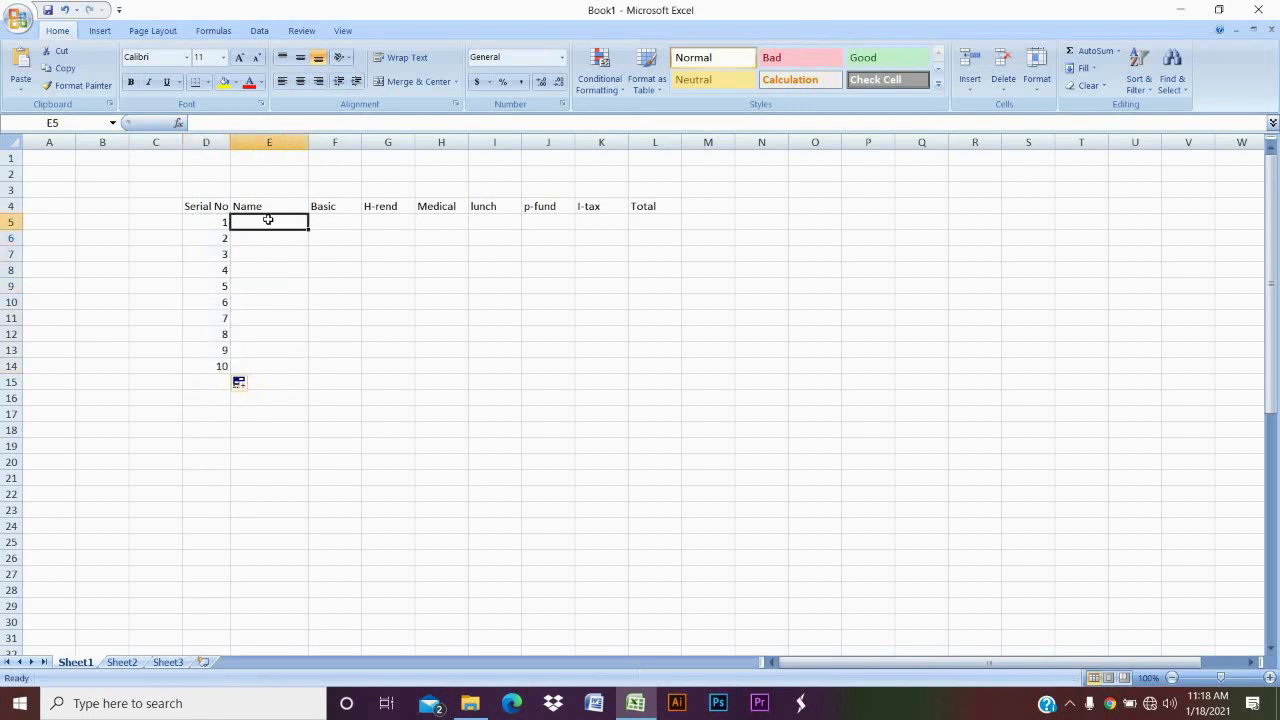
double_click(268, 220)
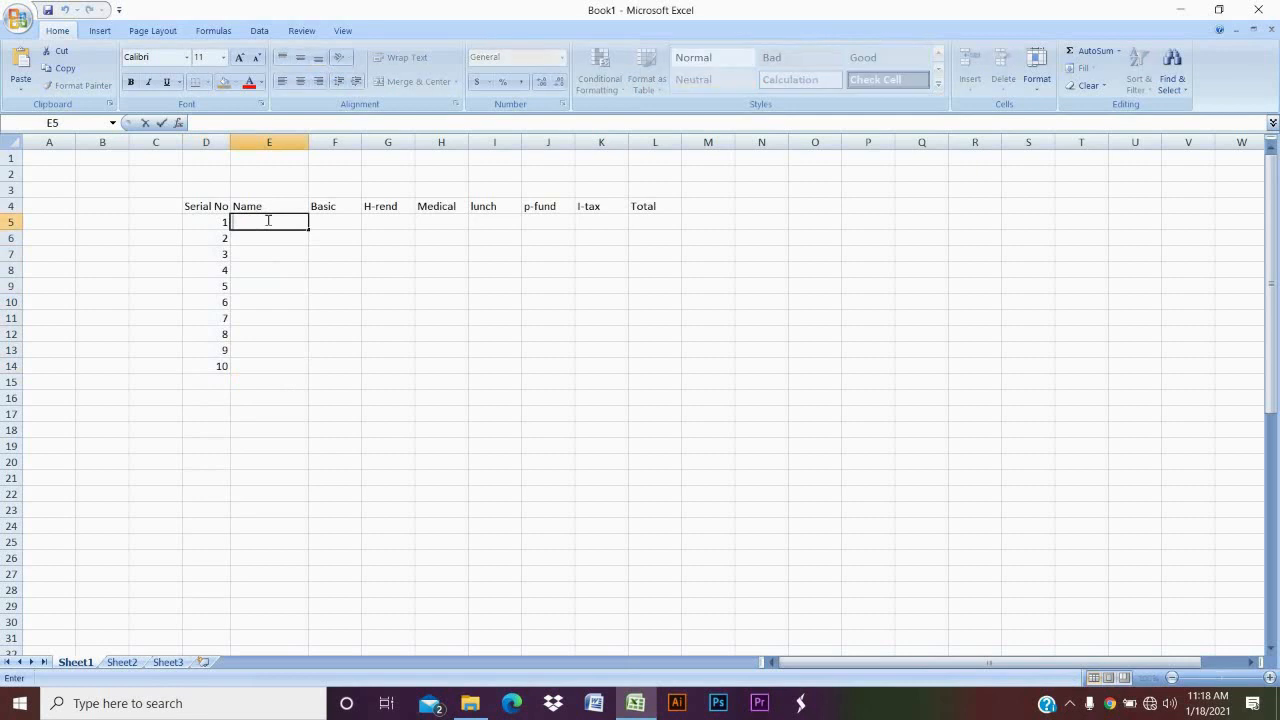
text(rohim)
key(Return)
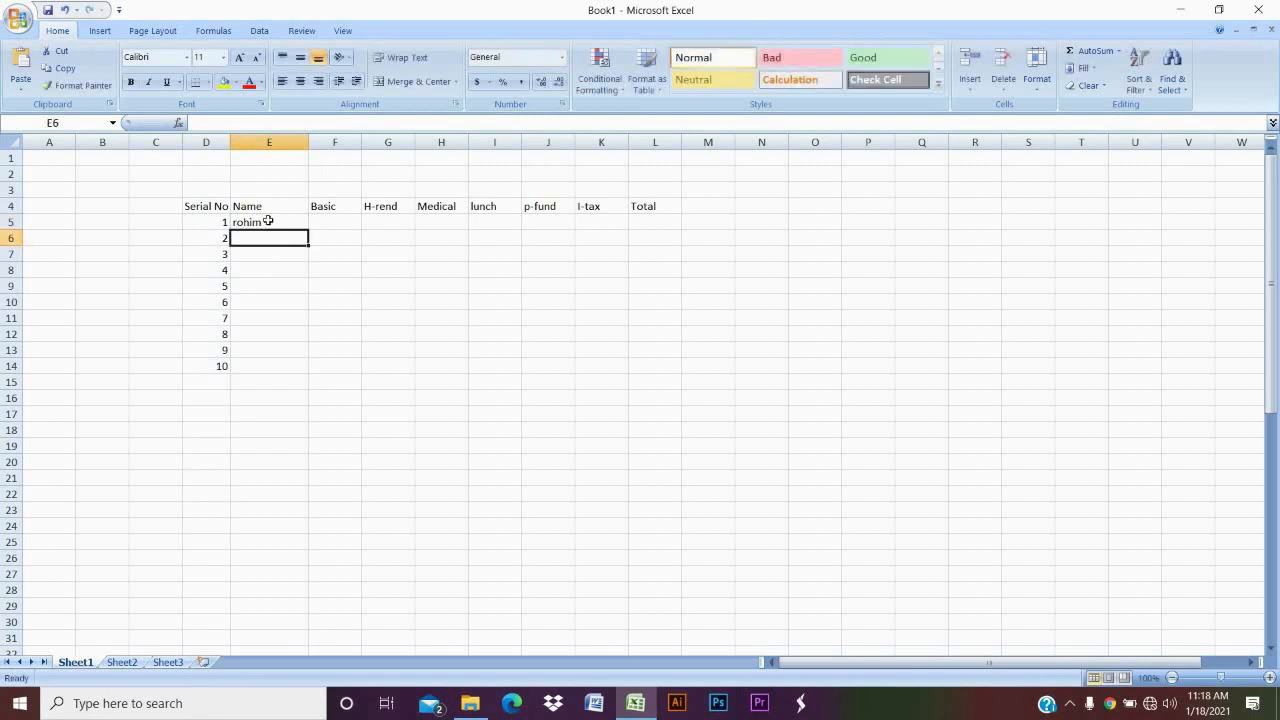
text(ko)
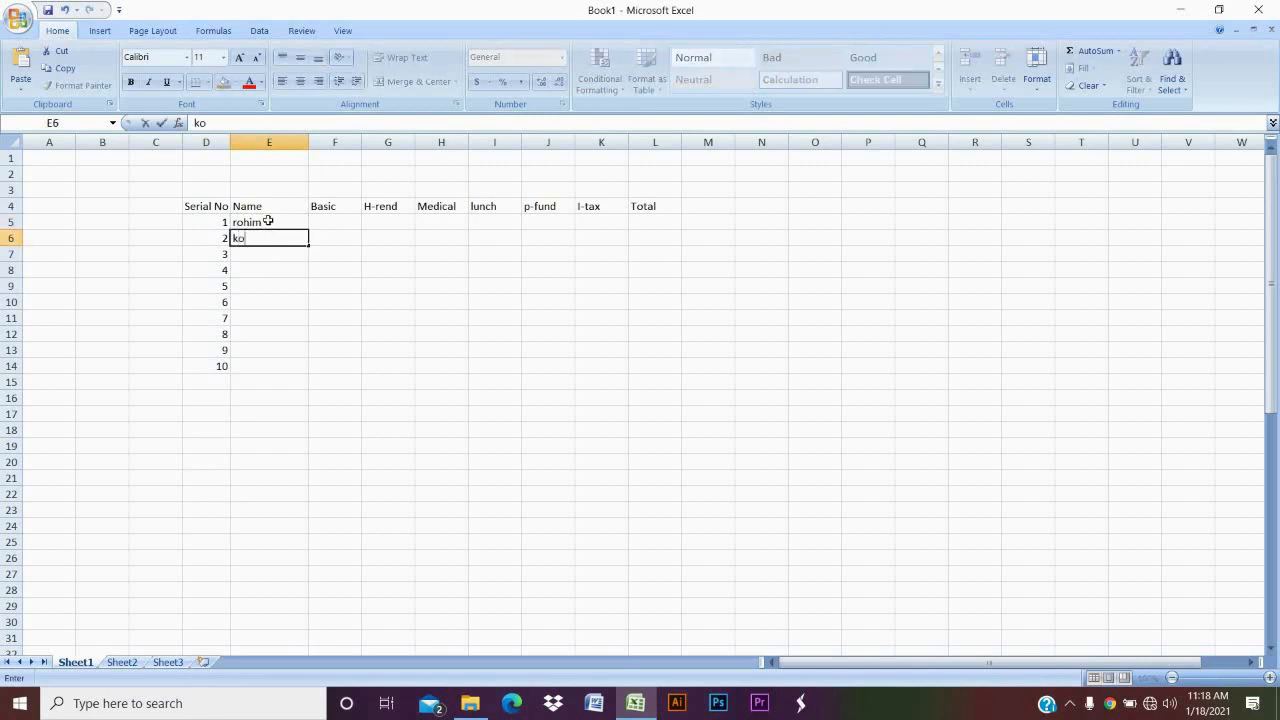
text(rim)
click(334, 229)
click(271, 244)
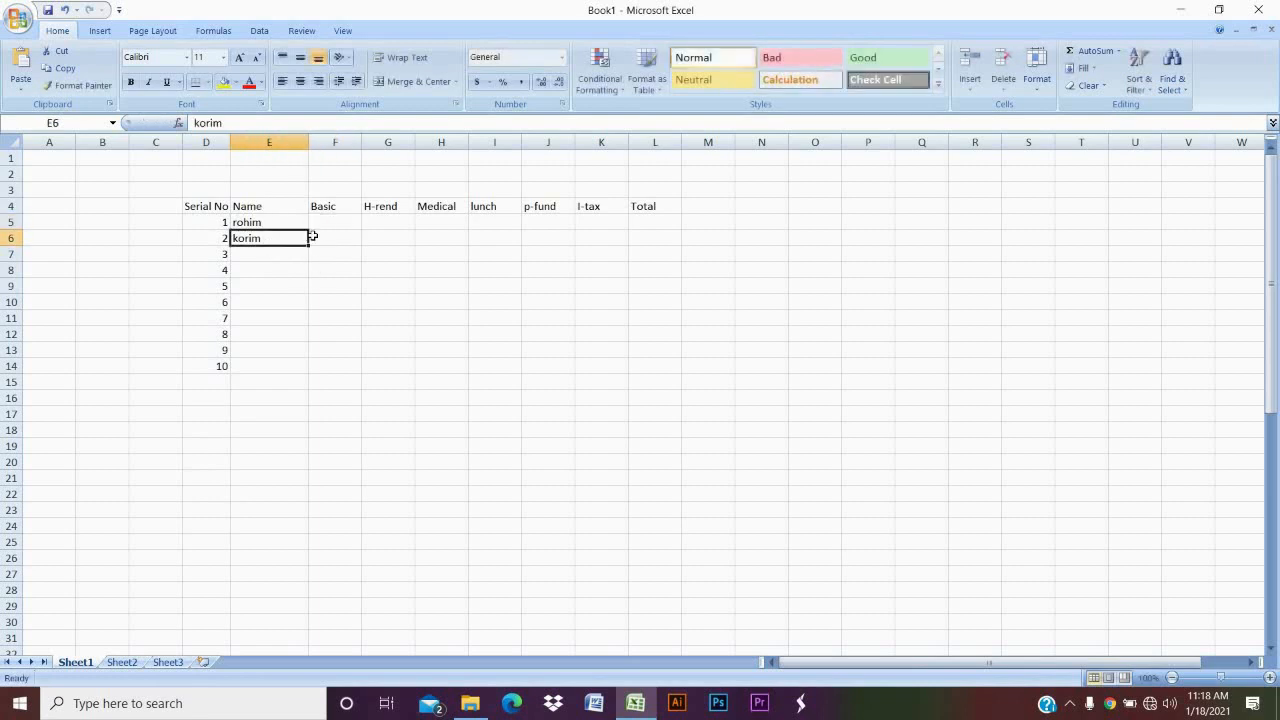
click(273, 273)
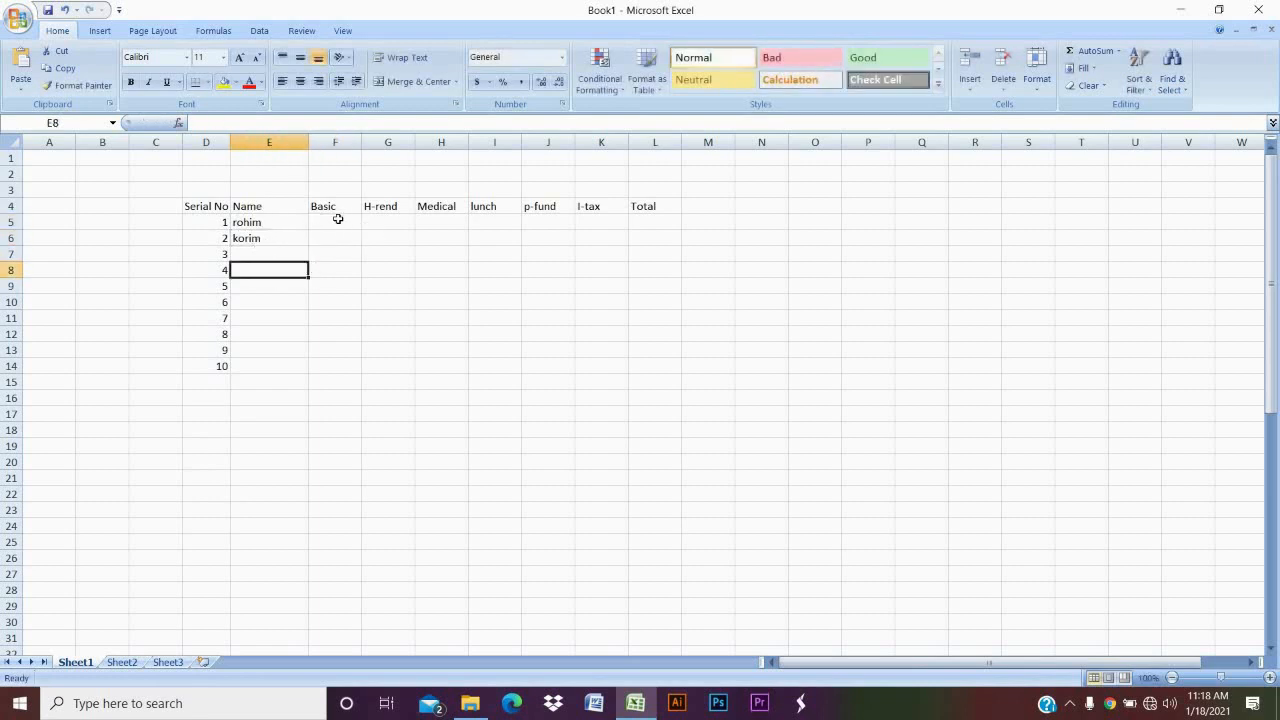
click(336, 221)
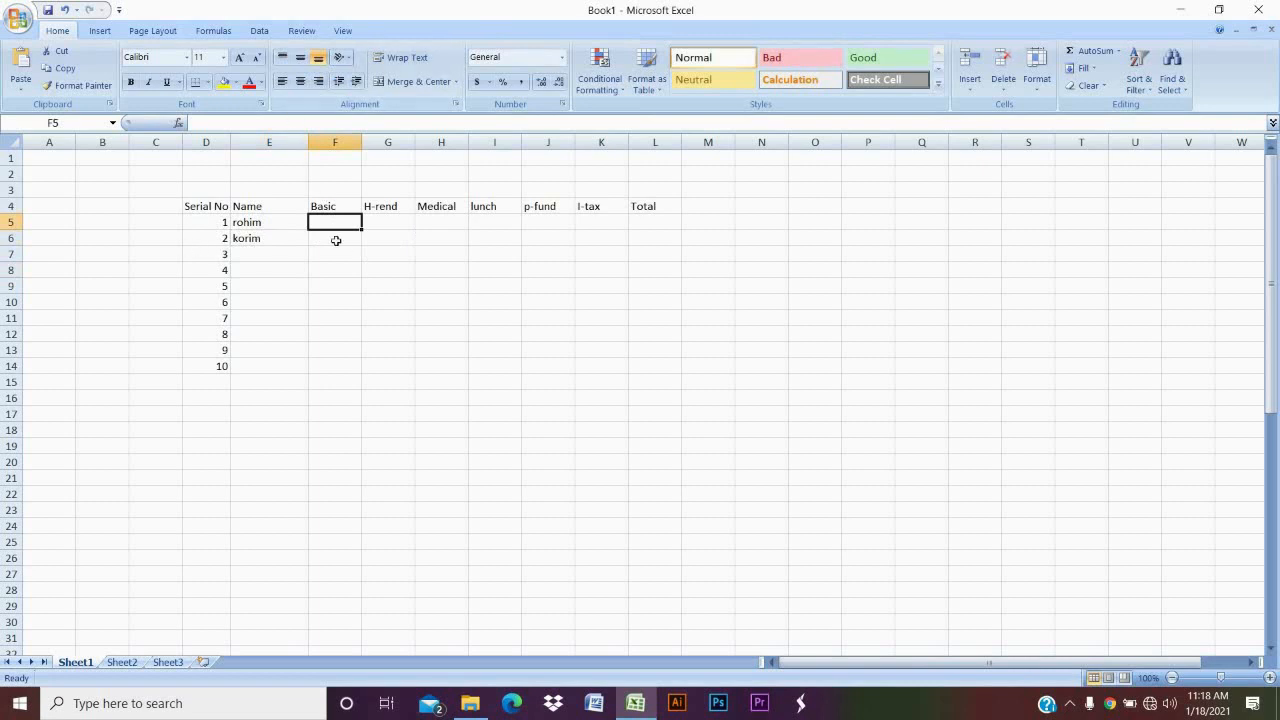
click(338, 241)
click(336, 225)
click(339, 245)
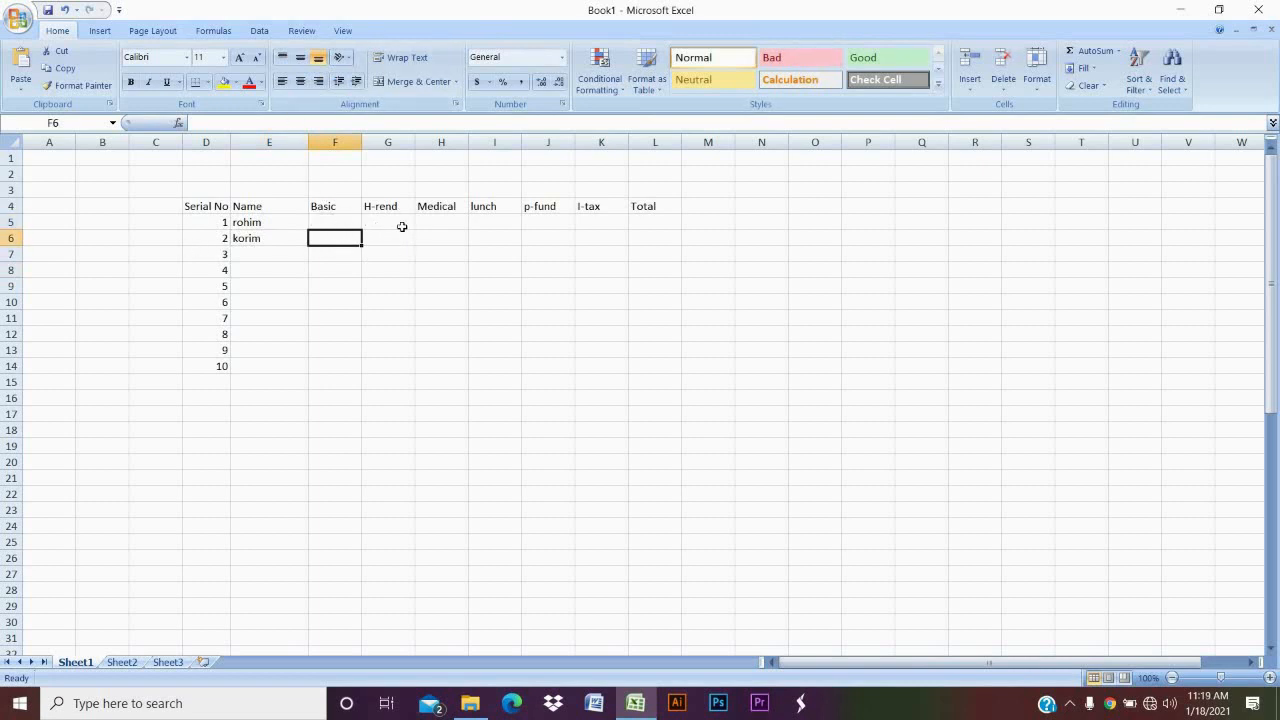
double_click(388, 223)
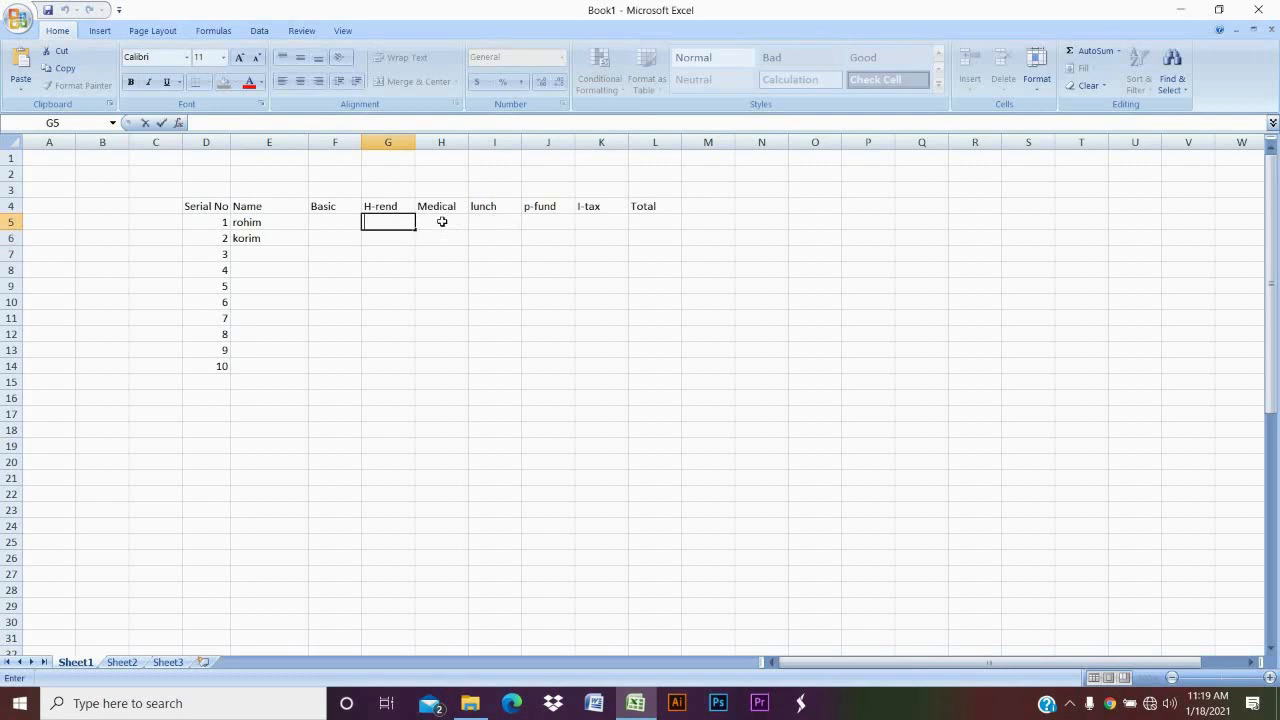
click(442, 224)
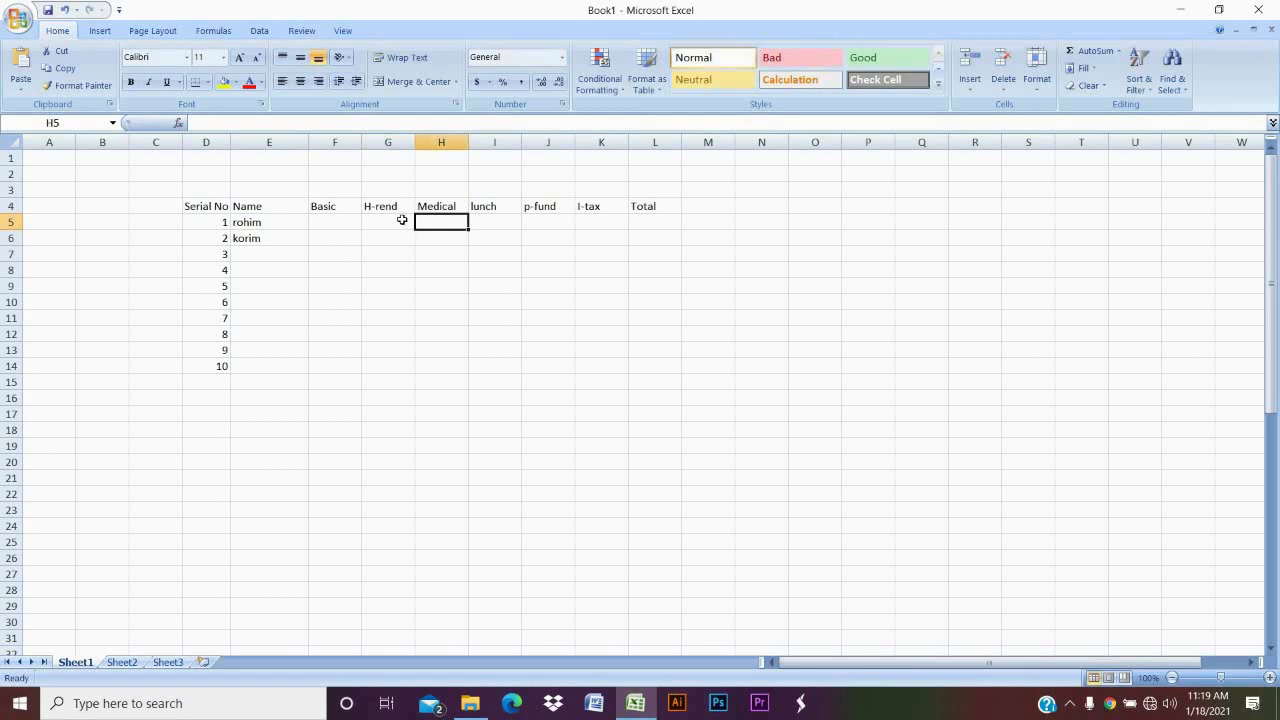
Start an IF formula in H-rend cell G5 that tests whether the Basic pay in F5 is >=10000.
click(402, 220)
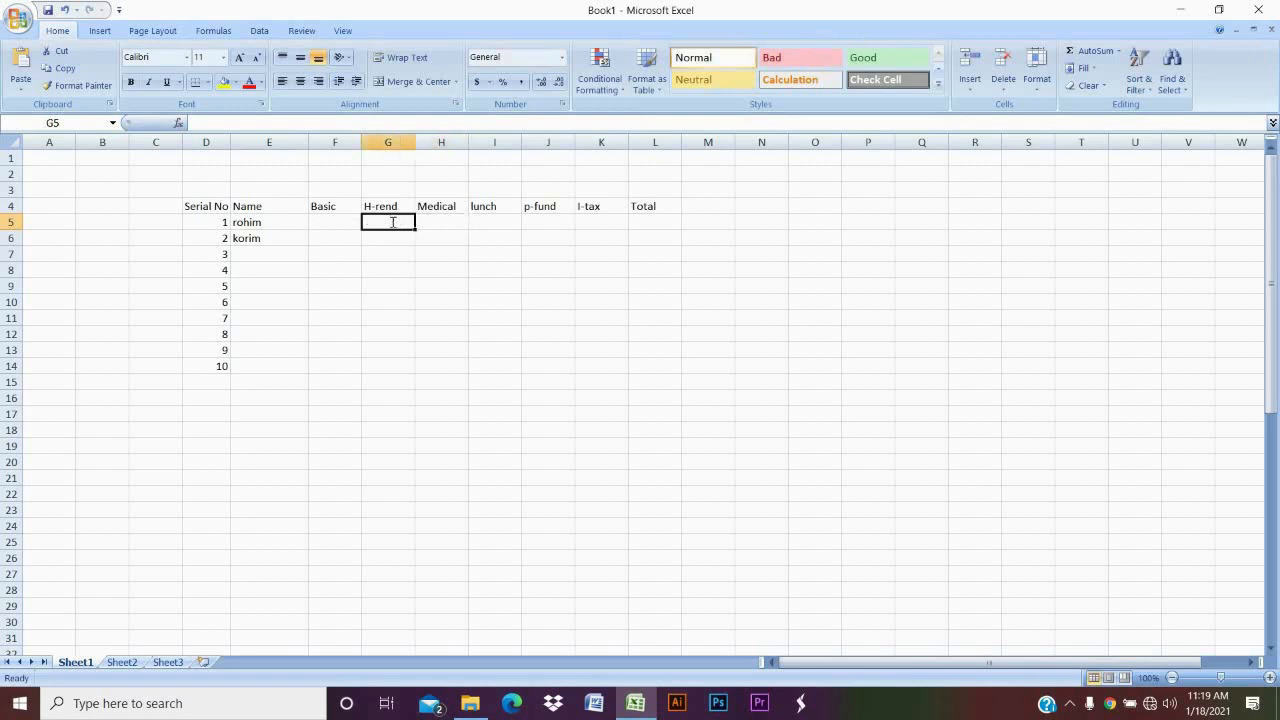
double_click(393, 222)
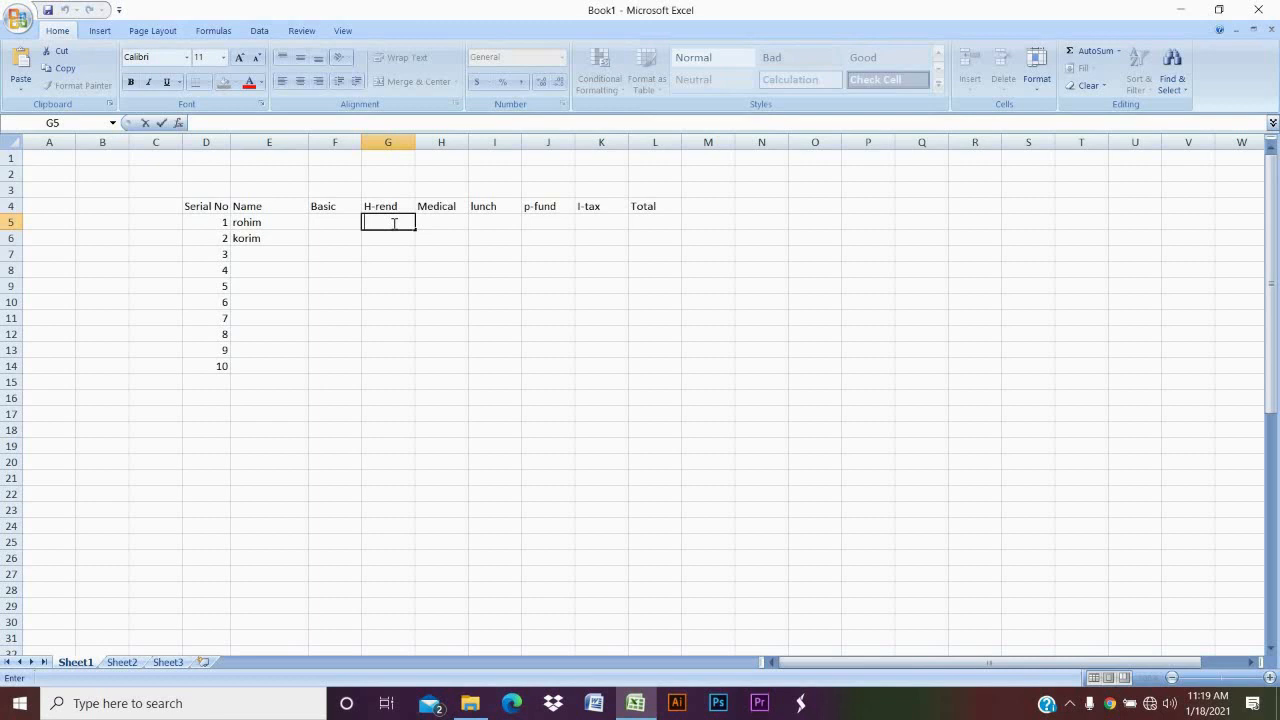
text(=)
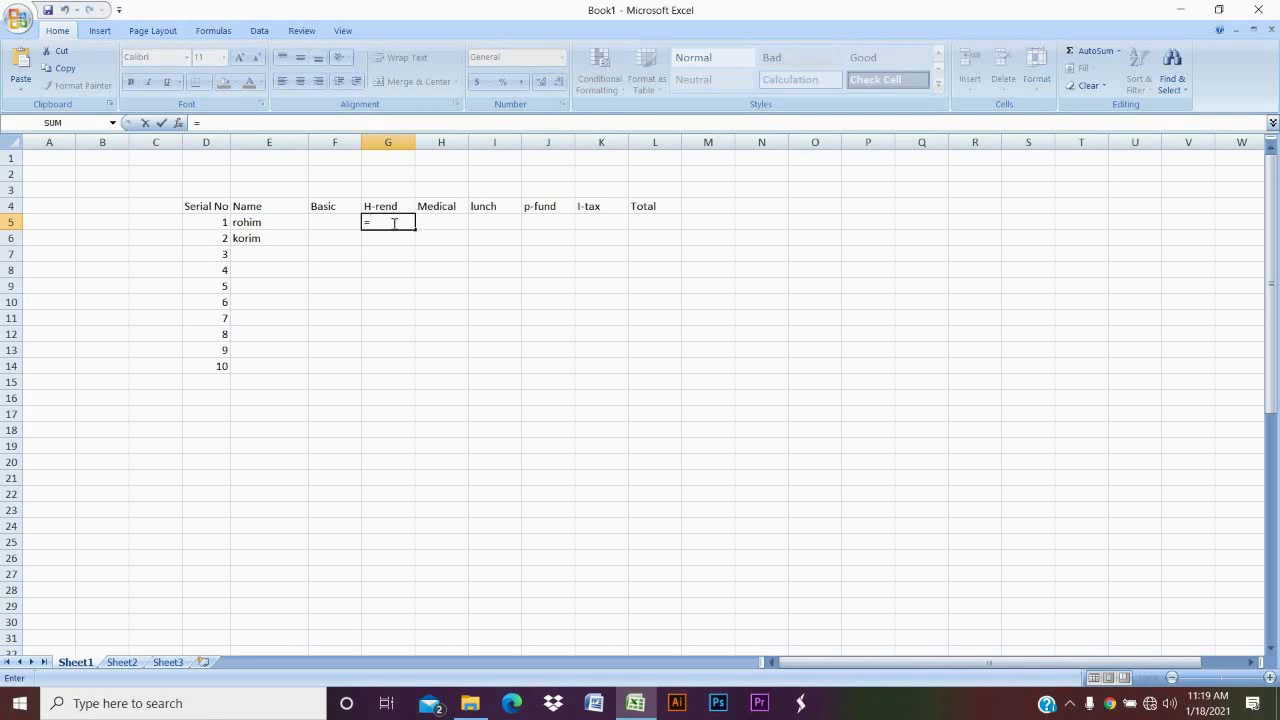
text(if)
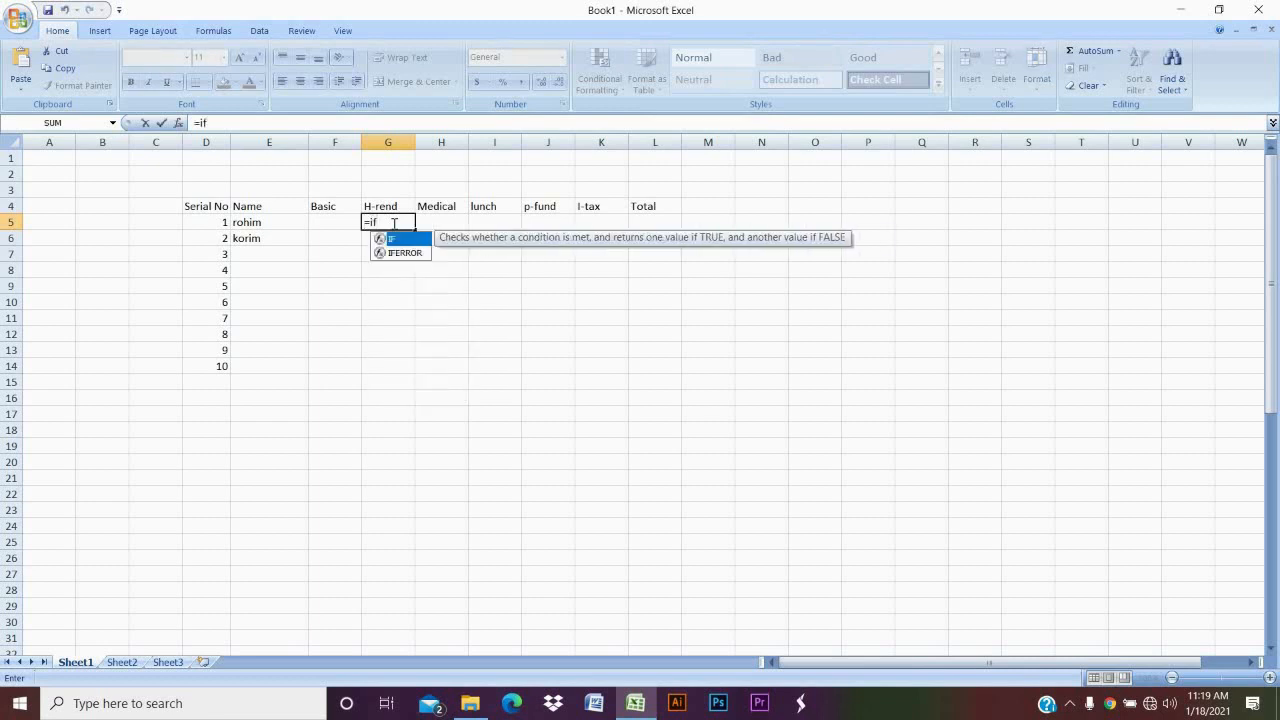
text(()
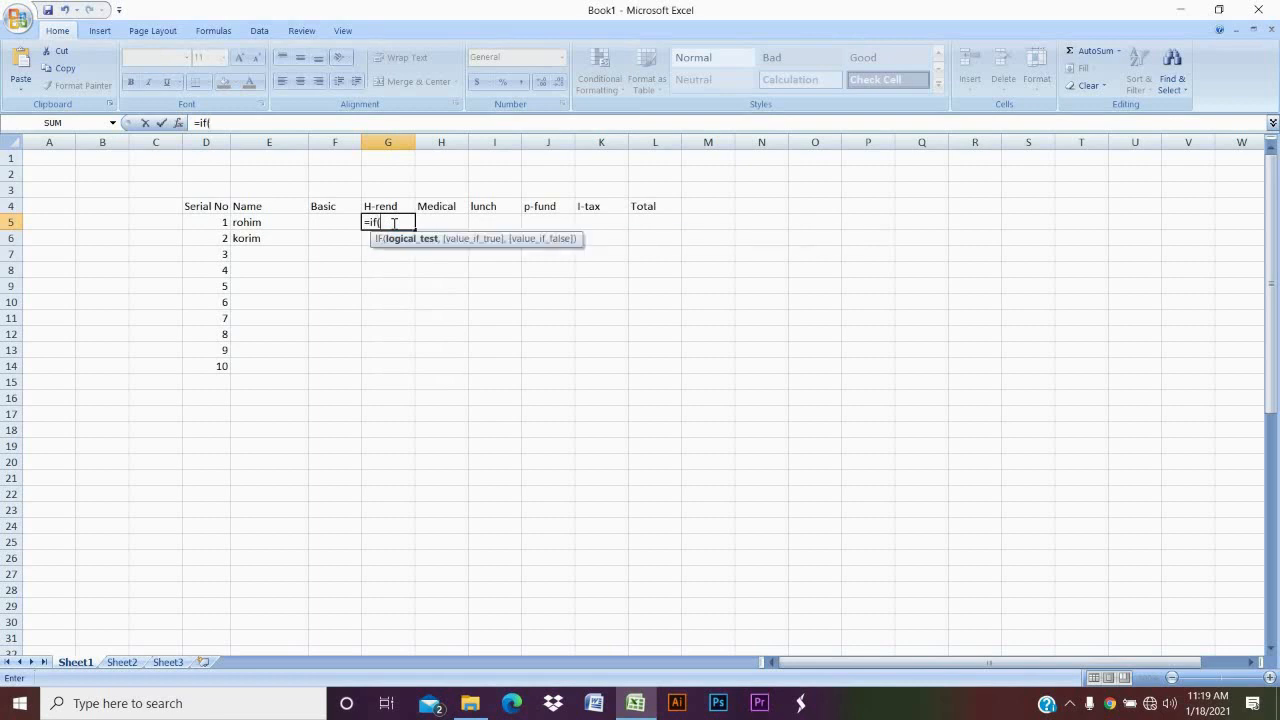
click(321, 222)
text(>=10000)
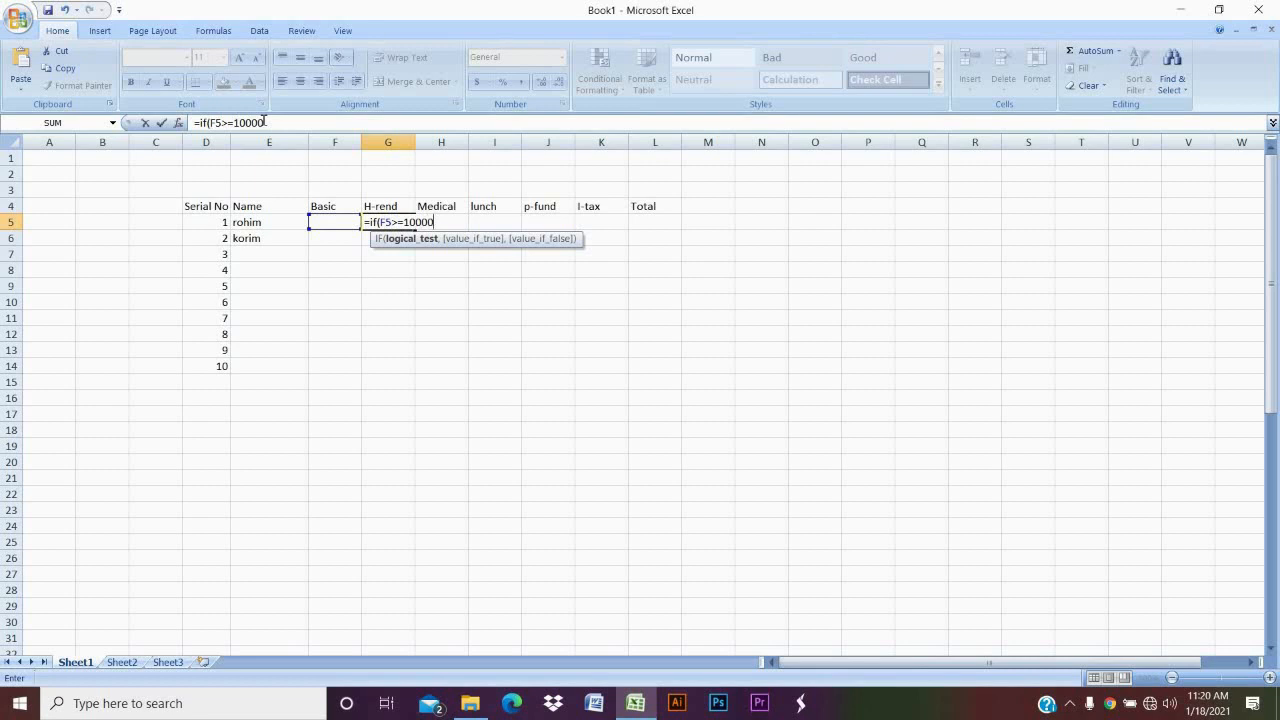
Add F5*3% as the value if true in G5's IF formula, followed by a comma for the next argument.
click(278, 121)
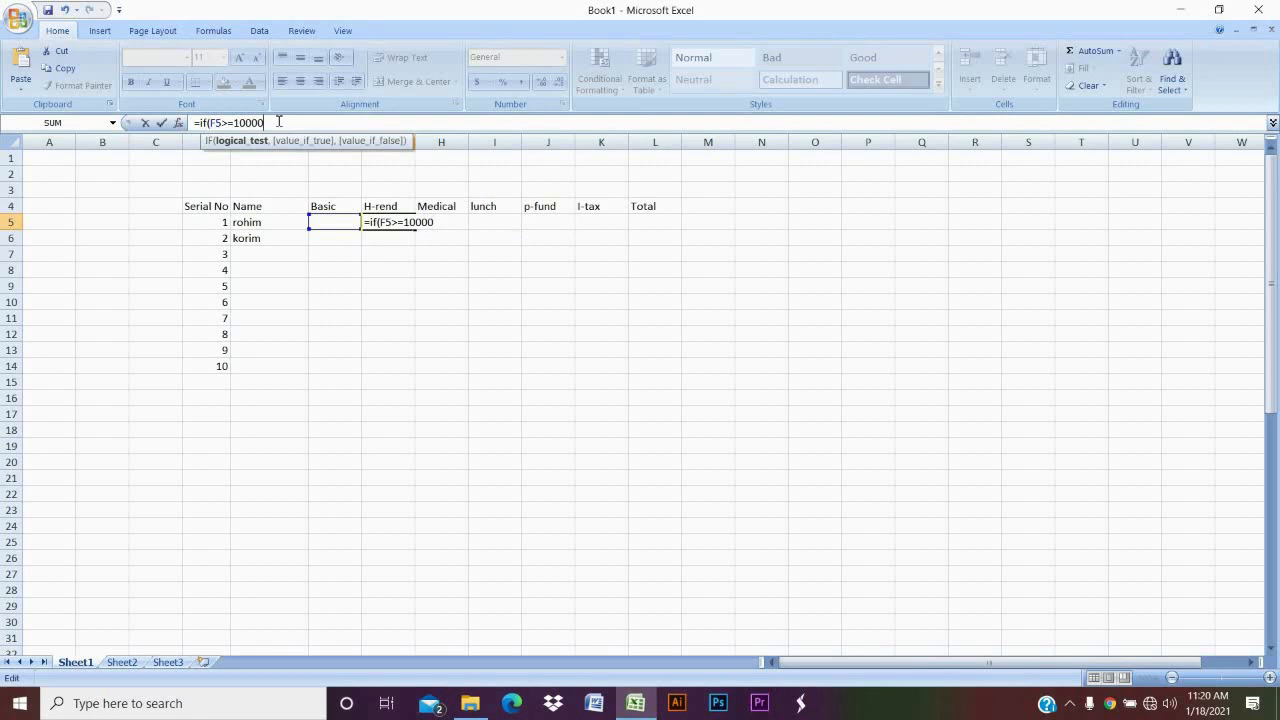
text(,)
click(330, 223)
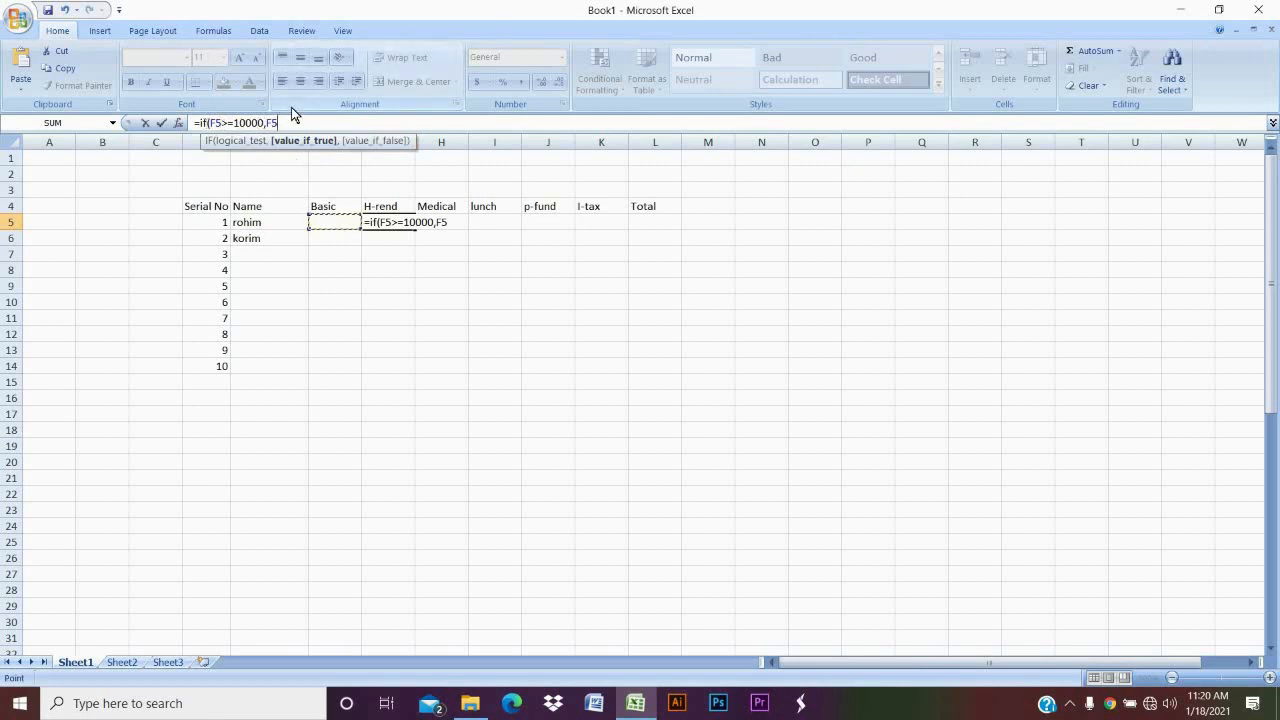
text(*3%)
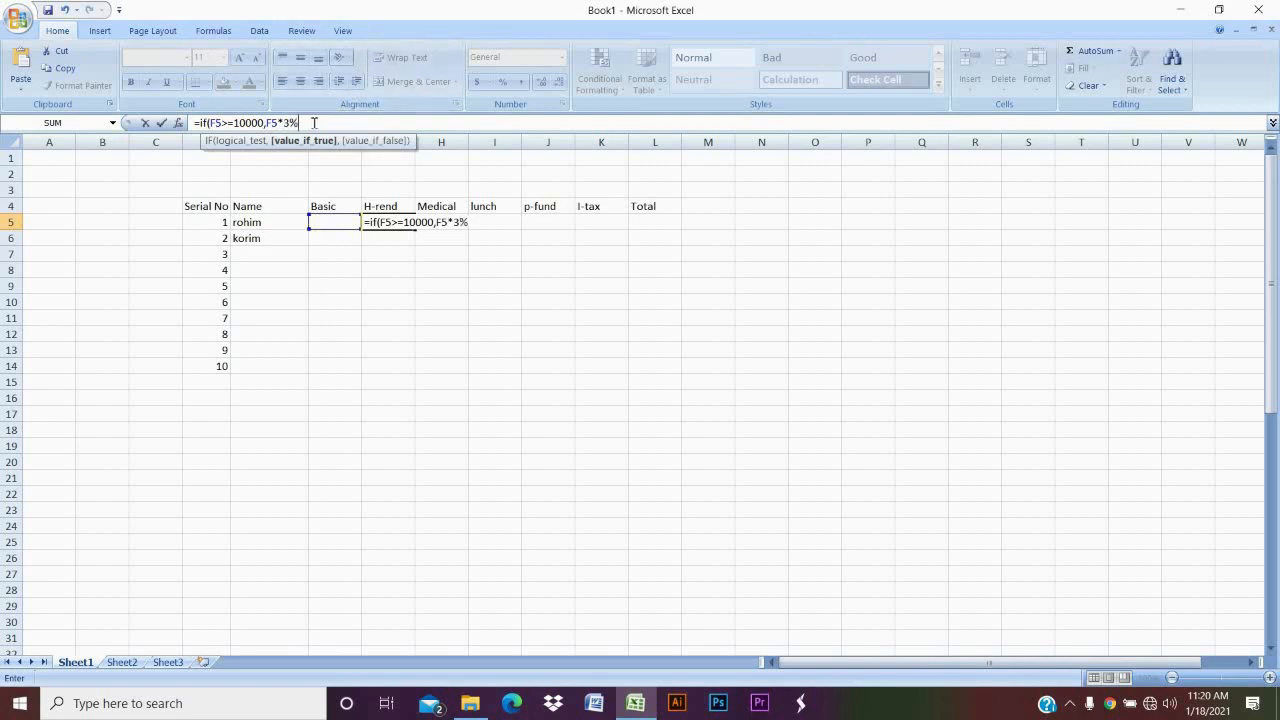
text(,)
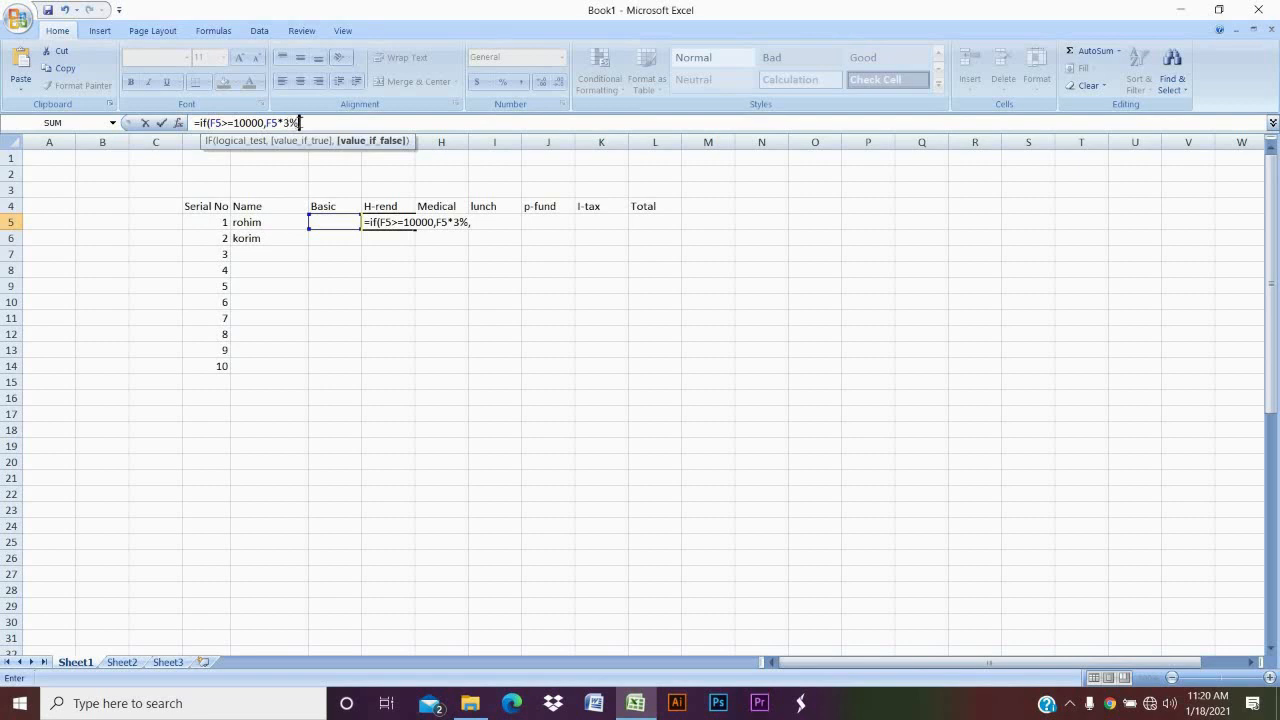
Copy the IF clause in G5's formula and paste it as a second nested IF testing F5>=11000, keeping F5*3%.
click(300, 122)
click(310, 122)
drag(301, 122, 199, 122)
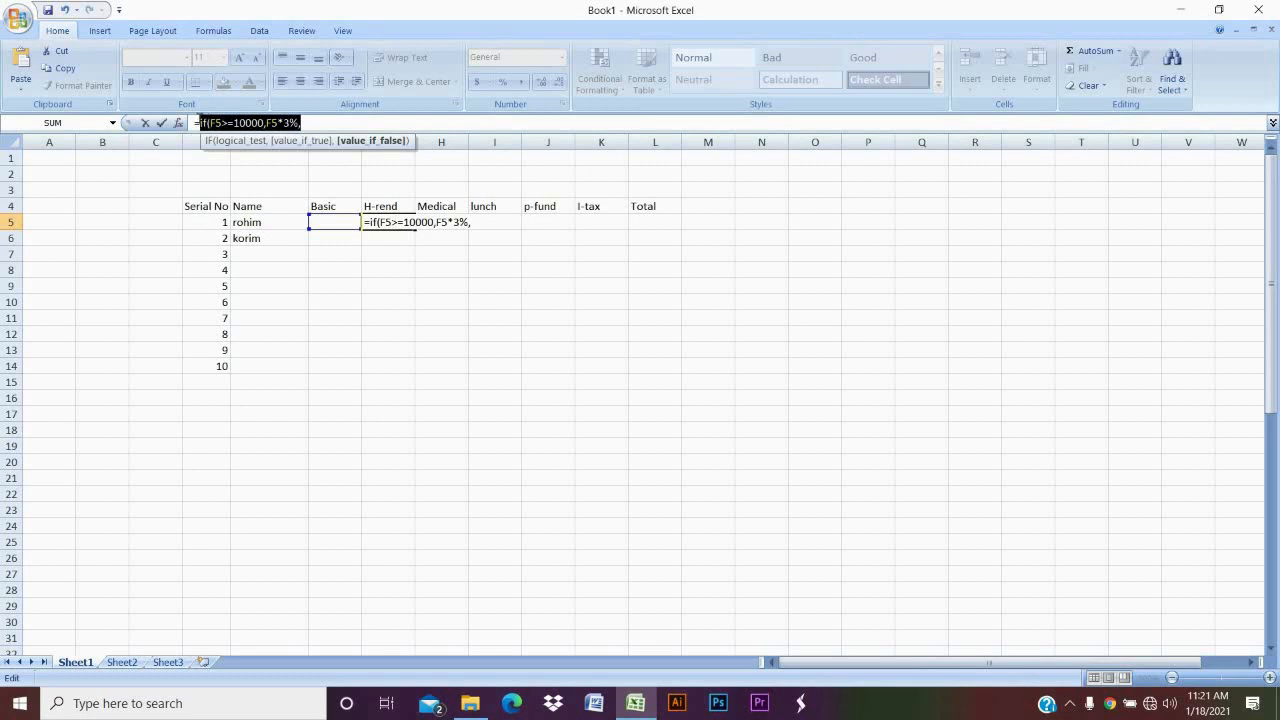
click(323, 129)
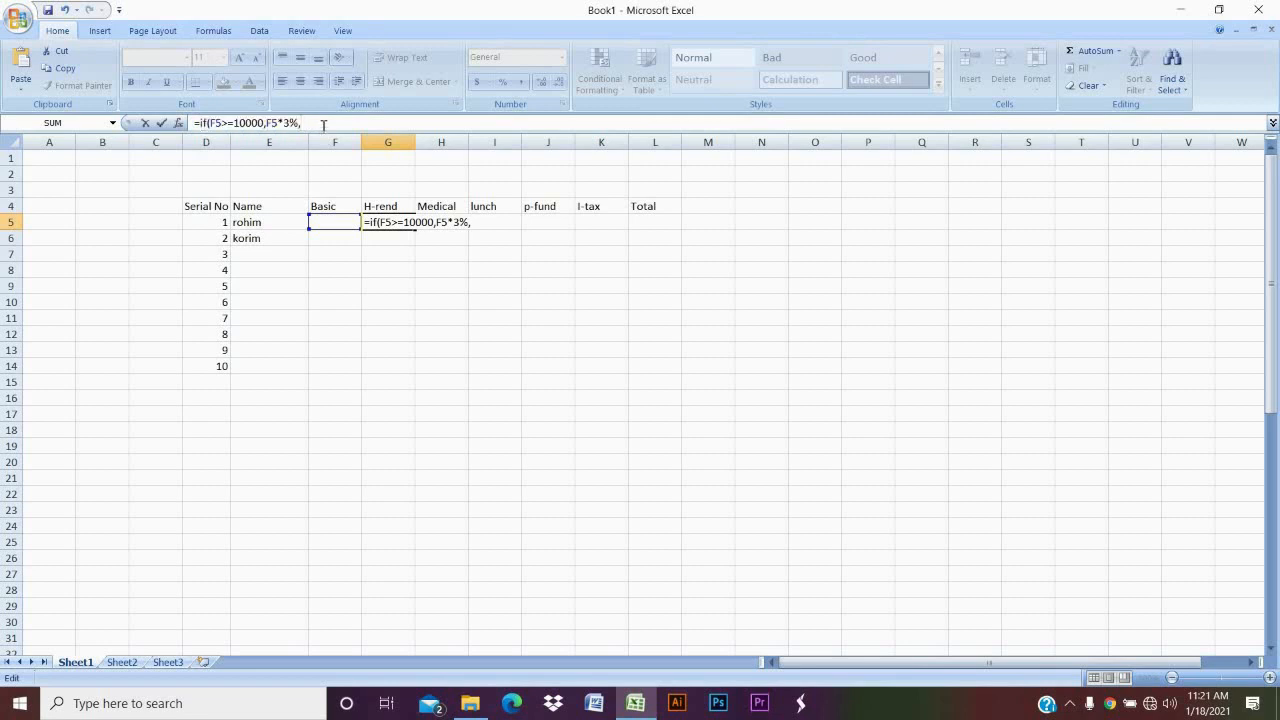
click(321, 120)
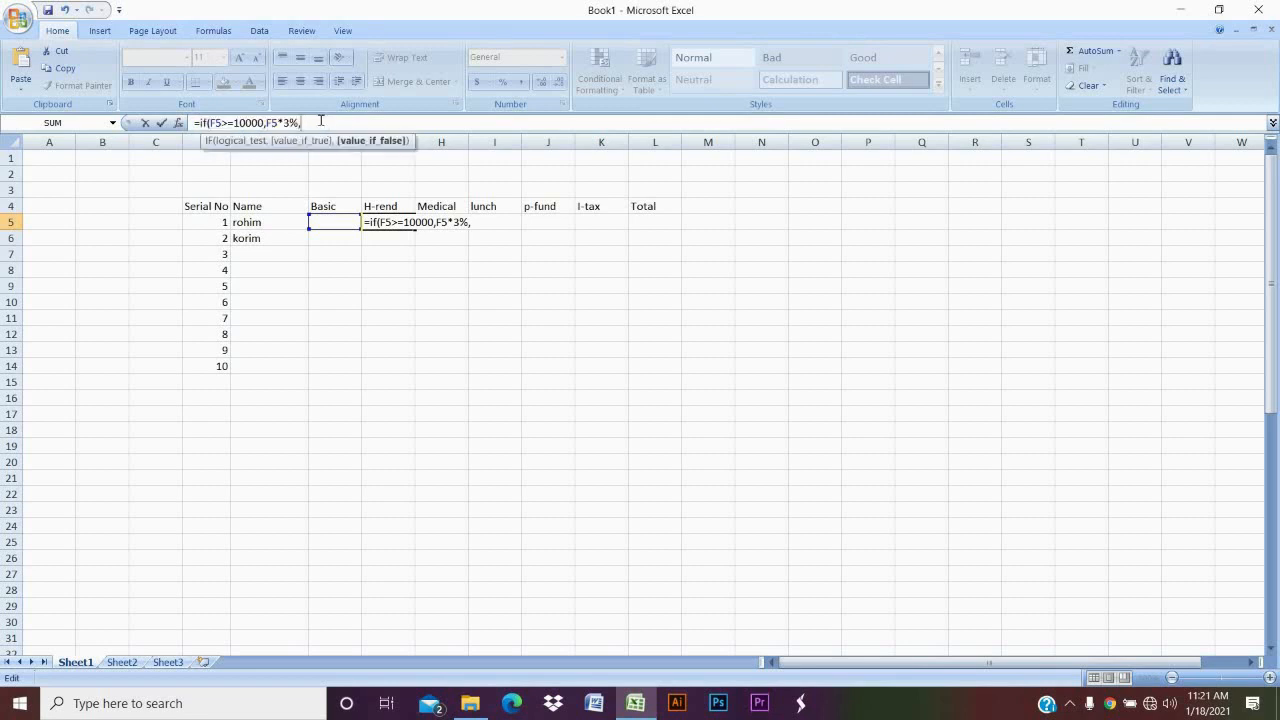
key(ctrl+v)
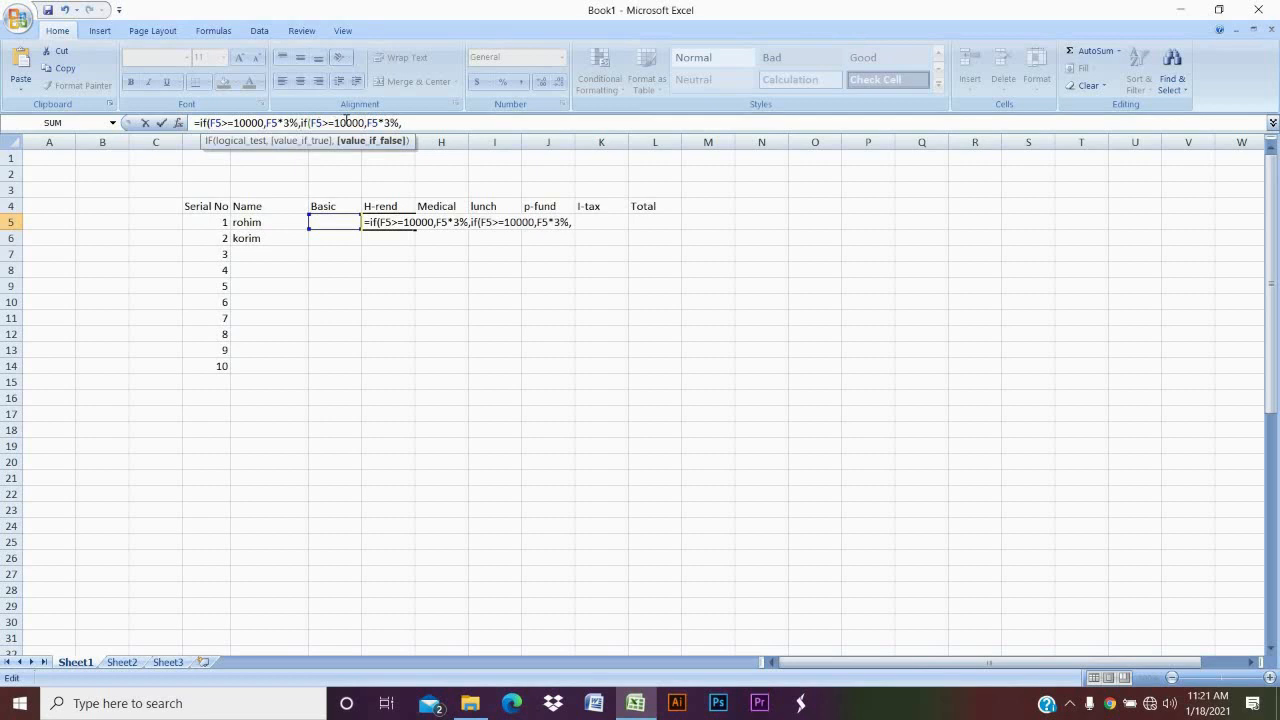
click(347, 121)
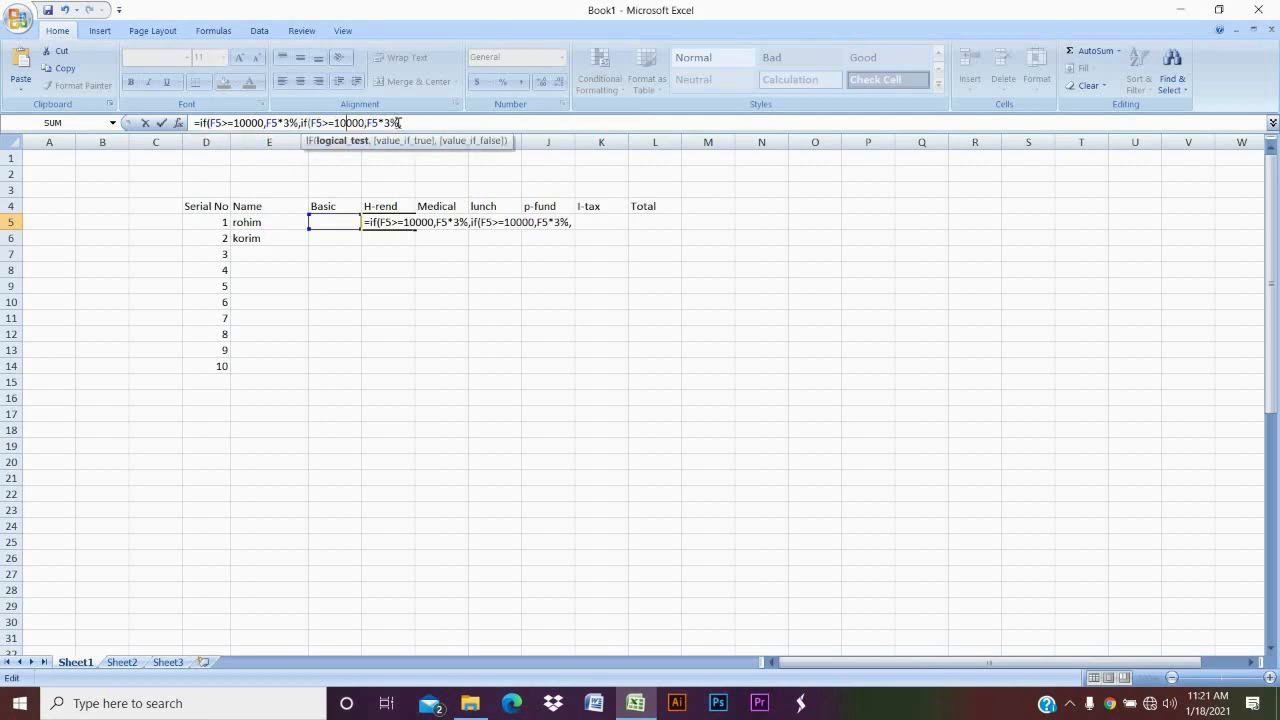
key(BackSpace)
text(14)
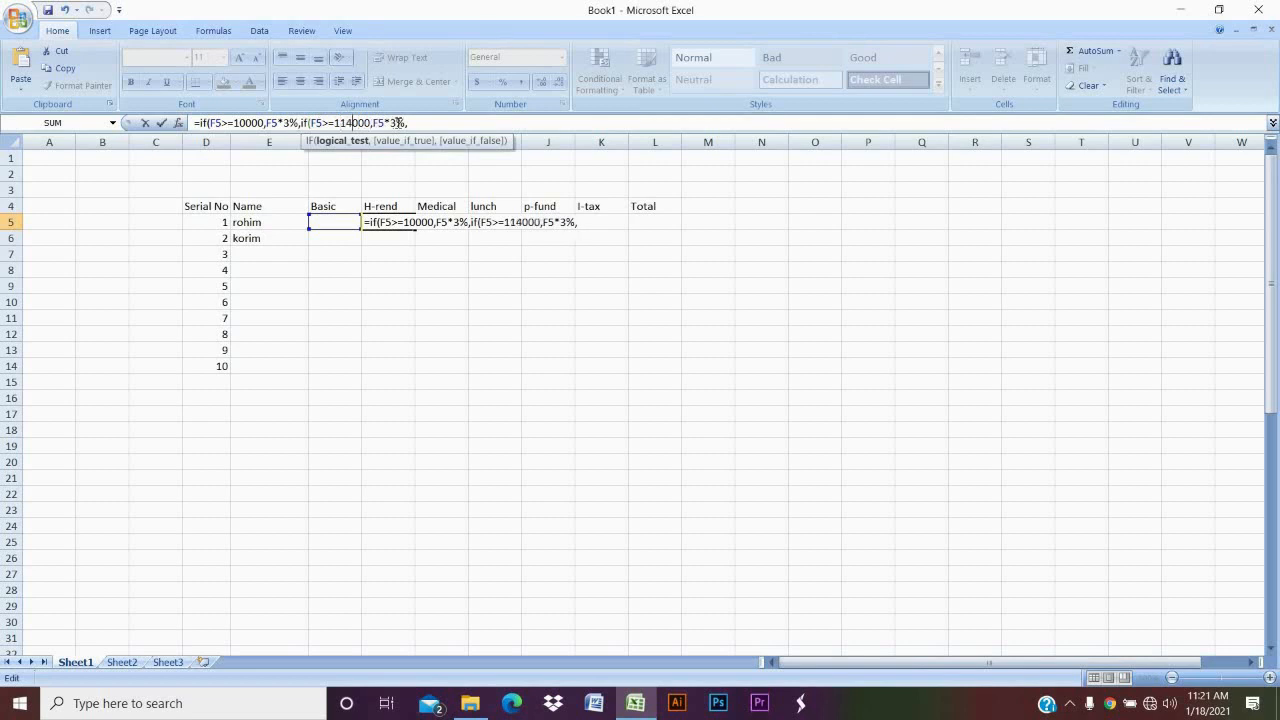
key(BackSpace)
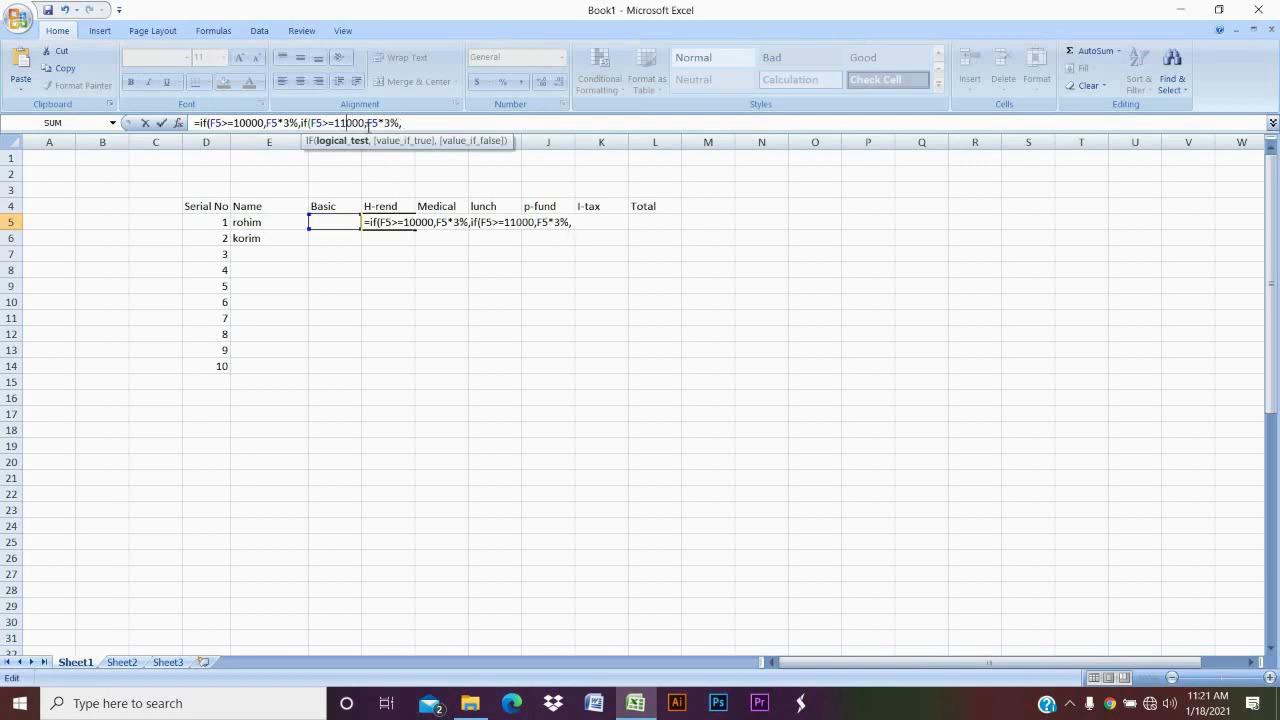
Append a third nested IF to G5's formula that returns F5*4% when F5>=12000.
click(429, 121)
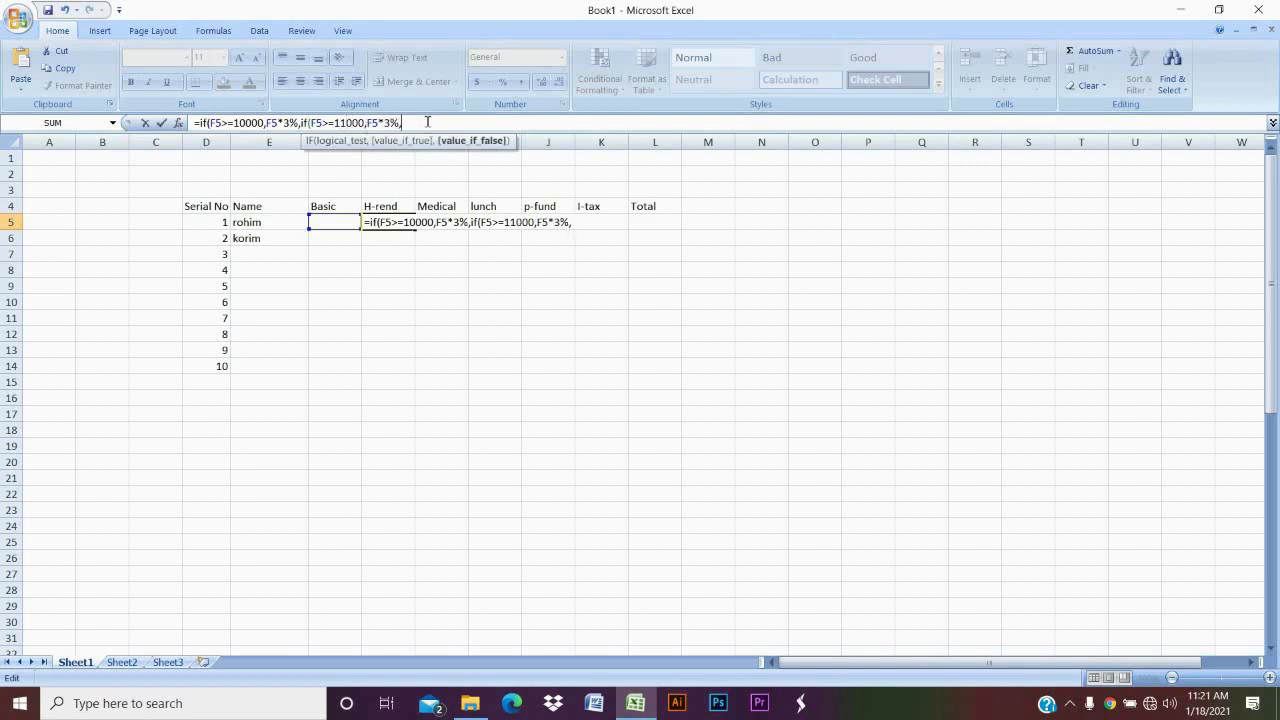
key(ctrl+v)
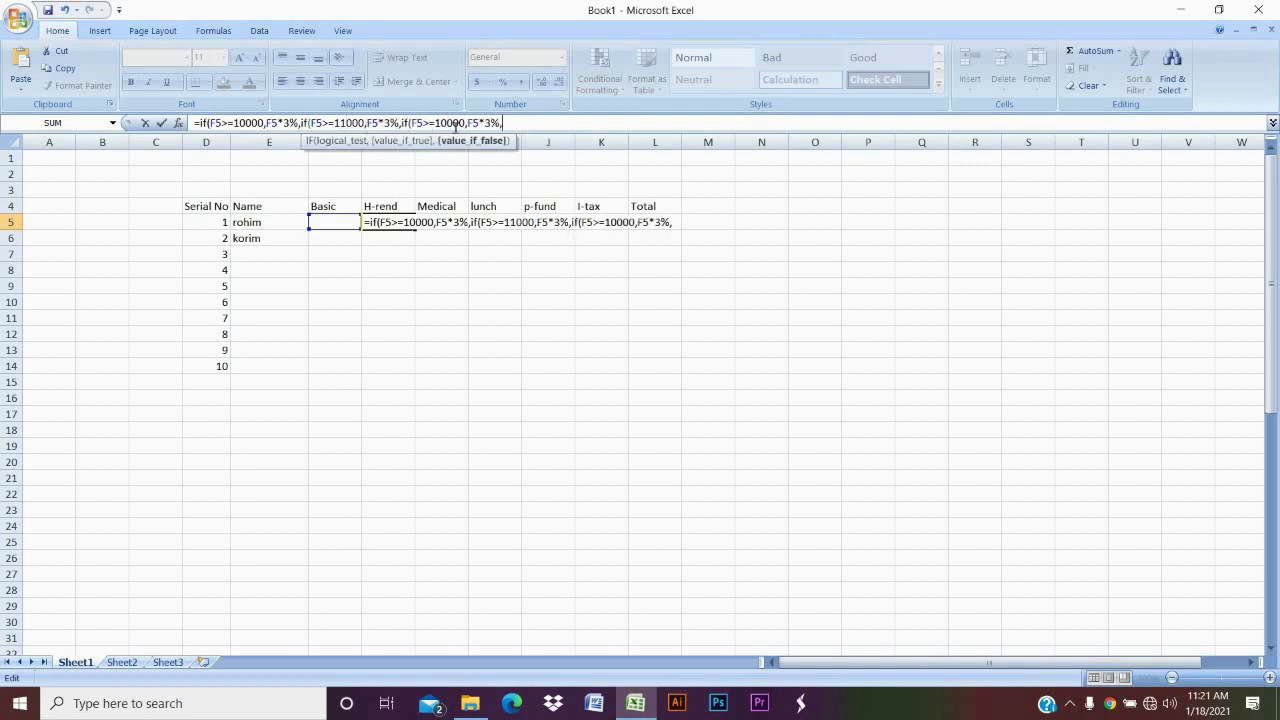
click(463, 122)
key(BackSpace)
key(BackSpace)
key(BackSpace)
key(BackSpace)
text(2000)
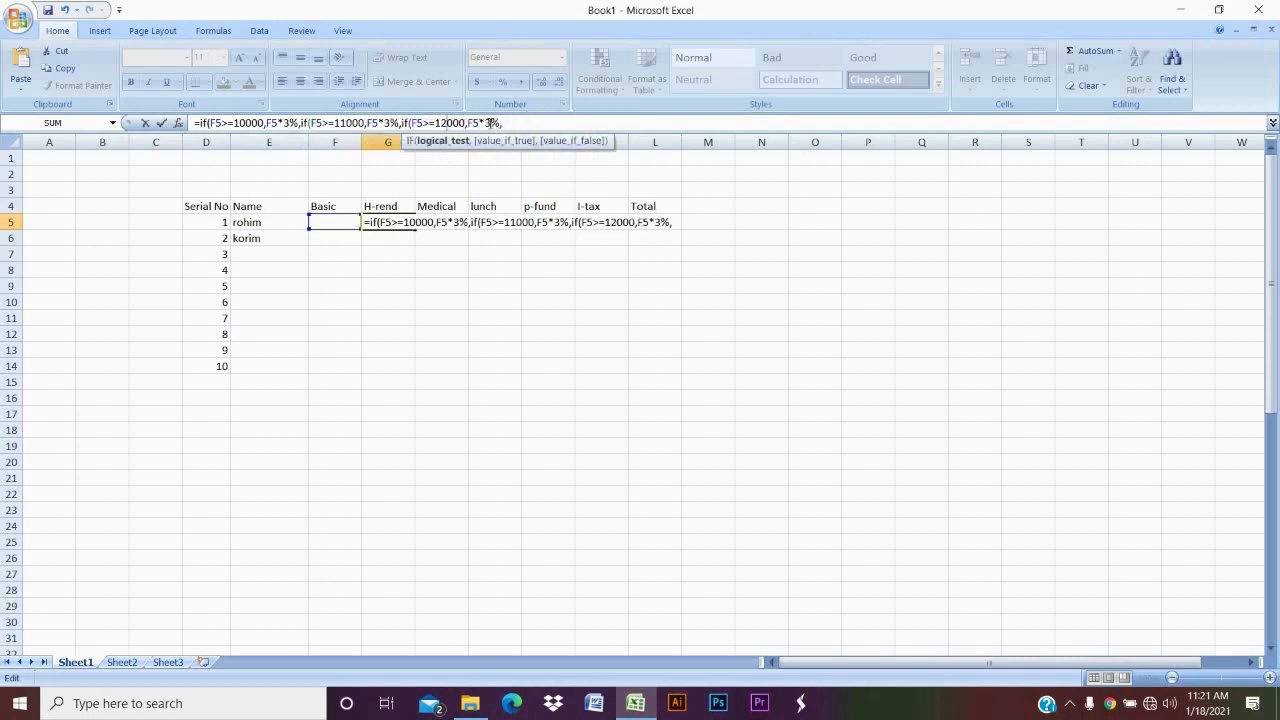
click(489, 122)
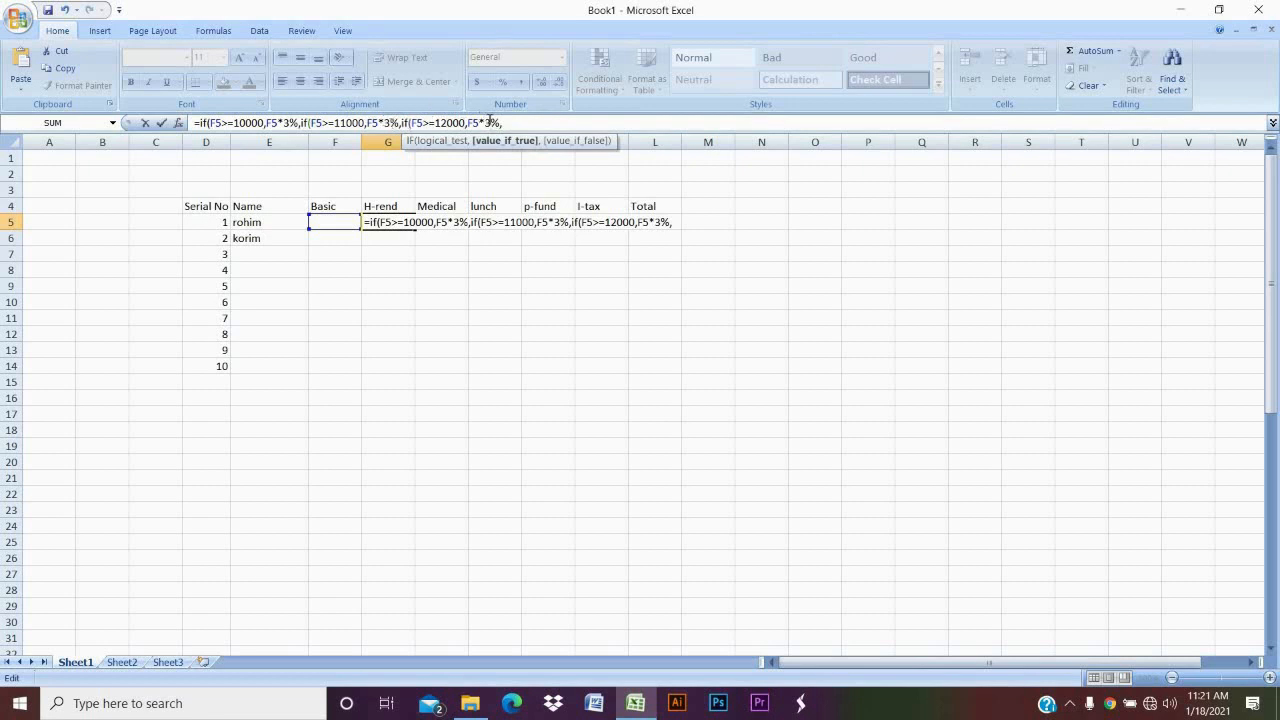
key(BackSpace)
text(4)
Append a fourth nested IF to G5's formula that returns F5*4% when F5>=13000.
click(525, 123)
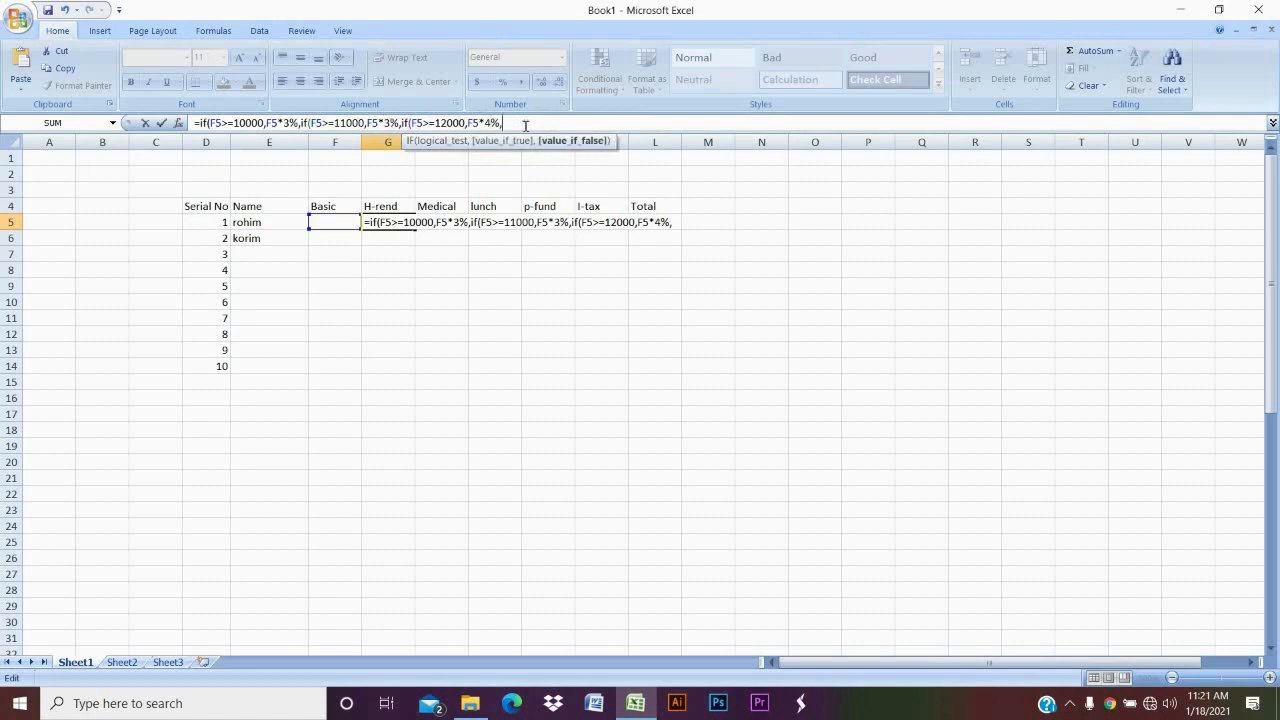
text(if(F5>=10000,F5*3%,)
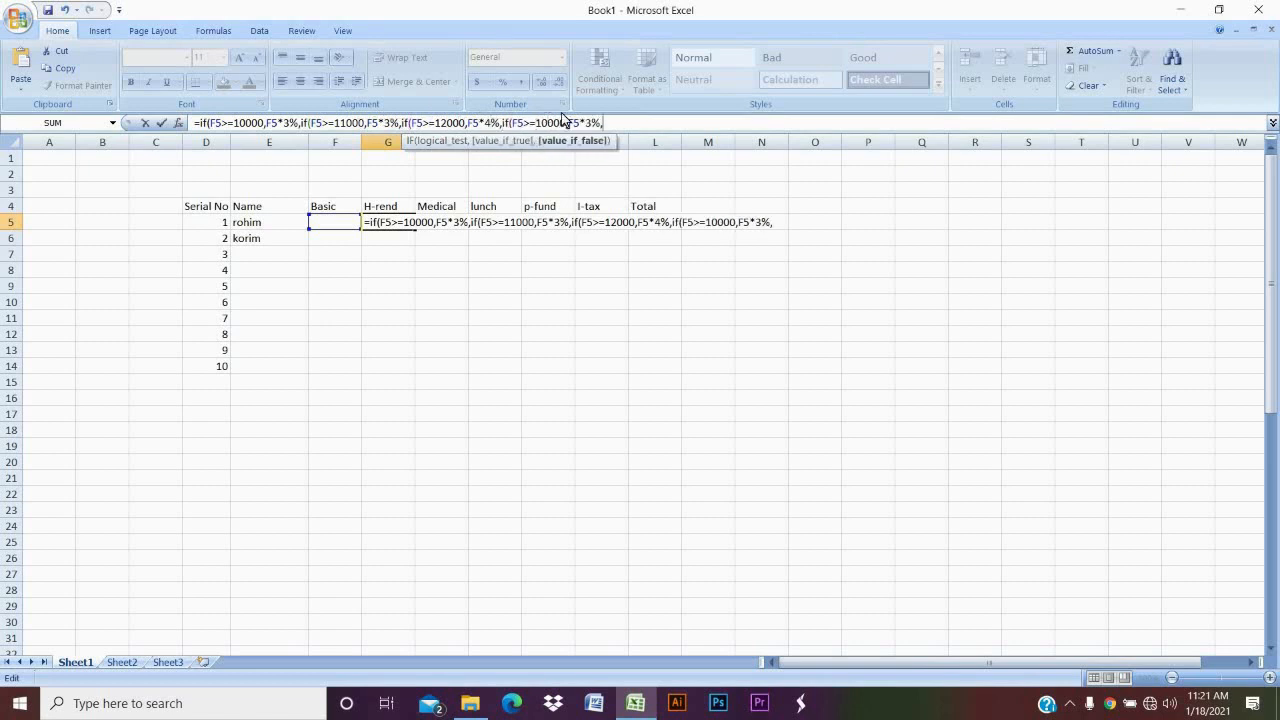
click(544, 121)
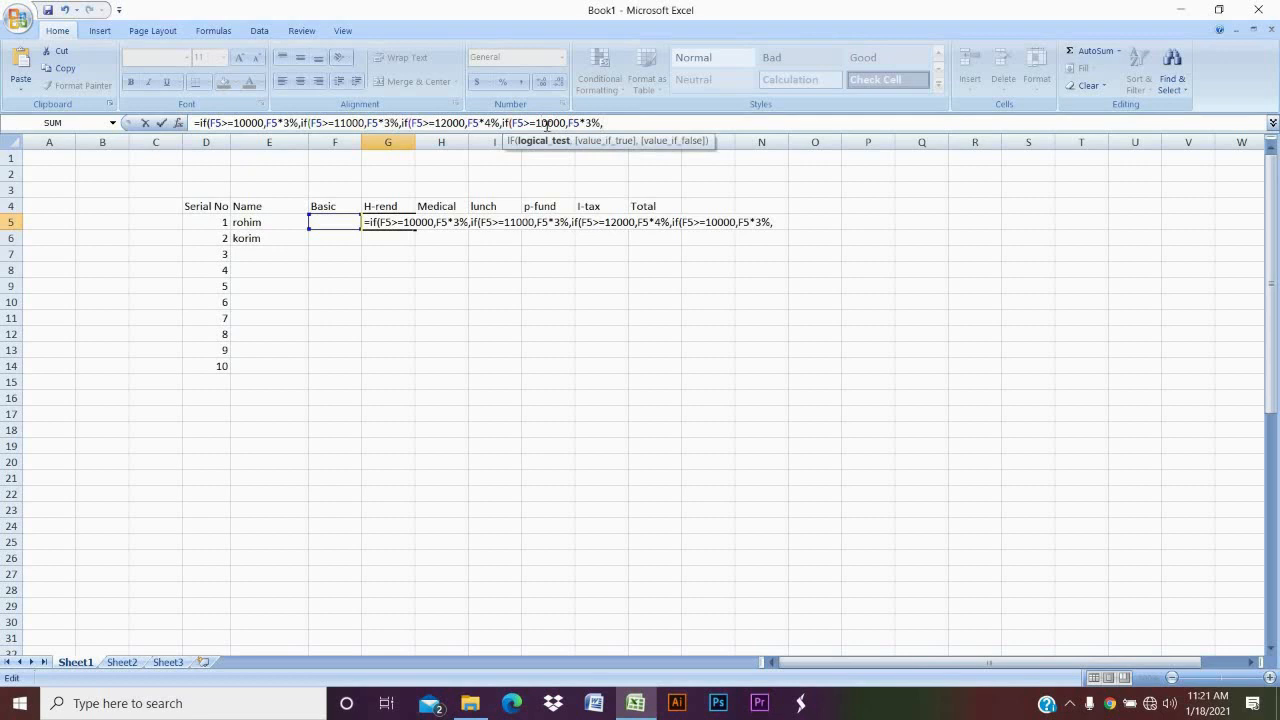
key(BackSpace)
text(3)
click(595, 122)
key(BackSpace)
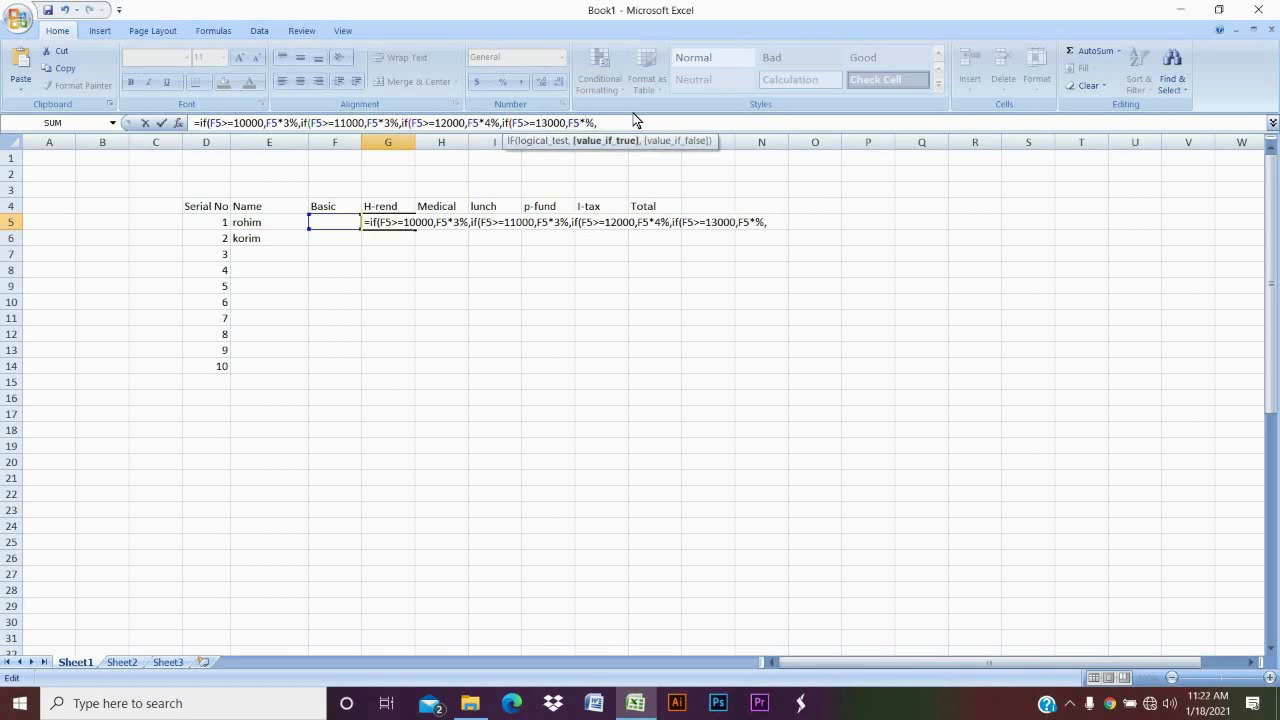
text(4)
Finish G5's formula with F5*2% as the final value if false, close all four IF brackets and commit it.
click(616, 120)
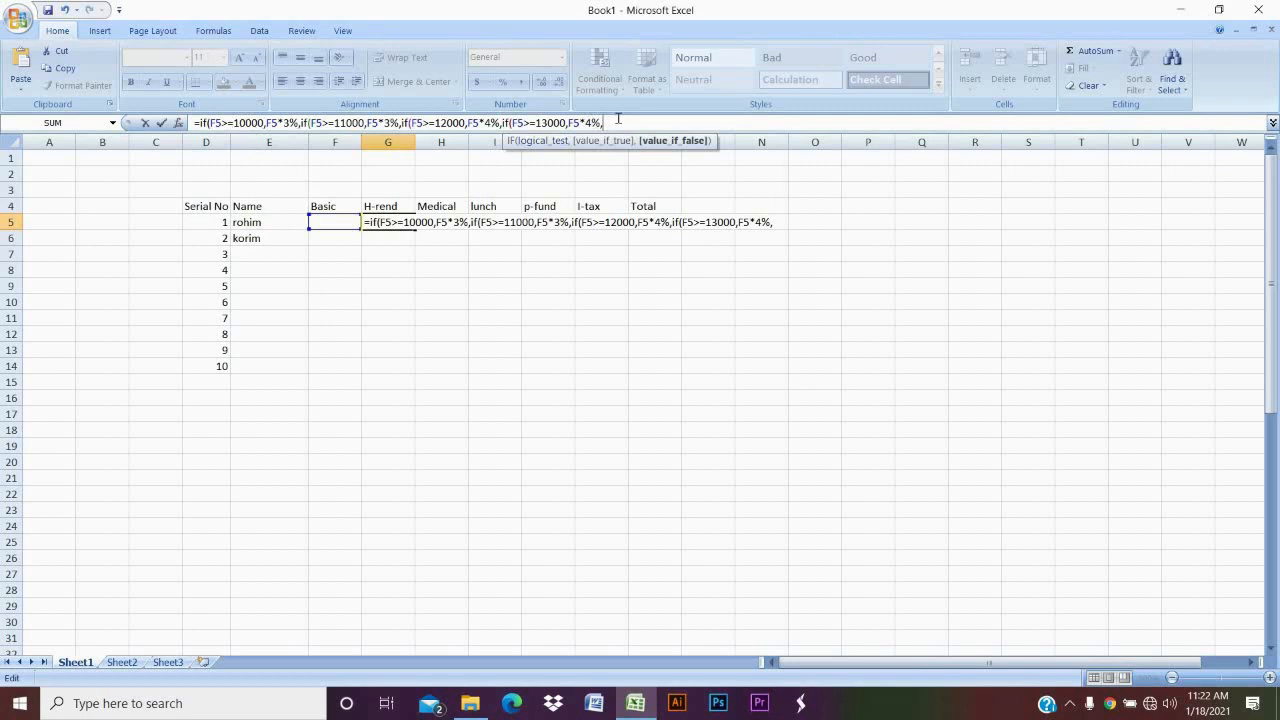
click(332, 221)
text(*)
text(2)
text(%)
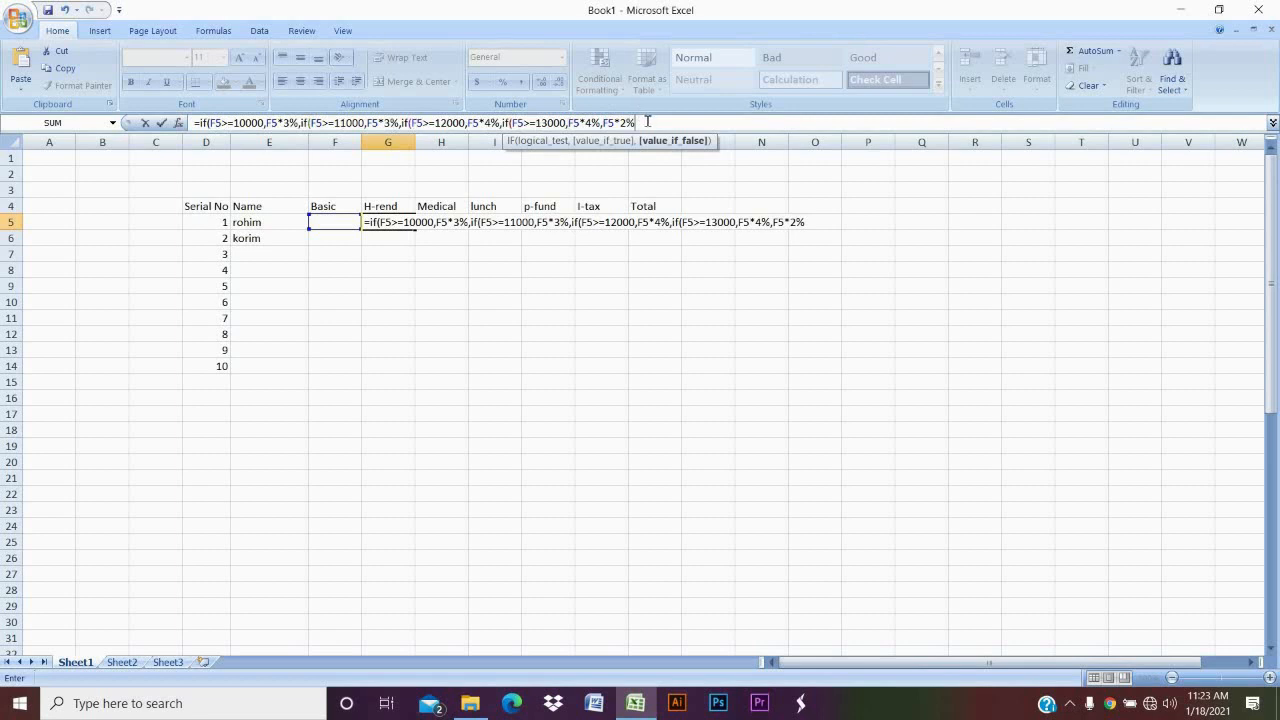
text())))
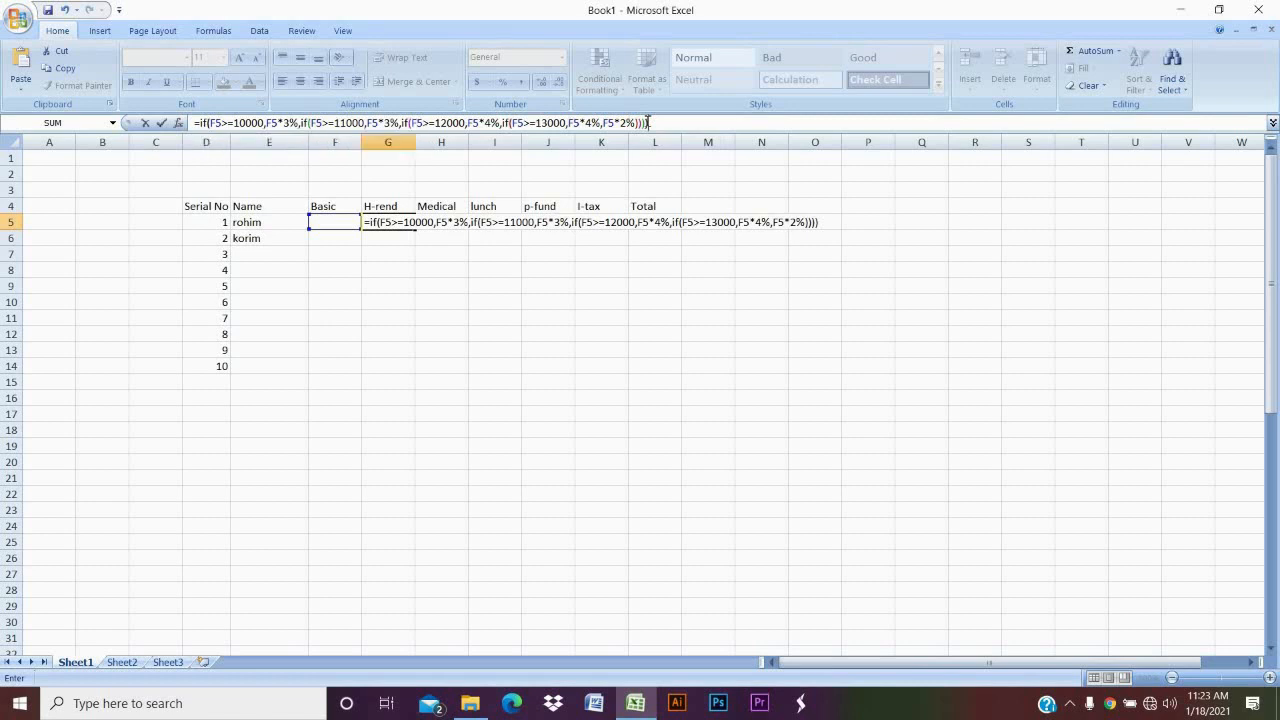
key(Return)
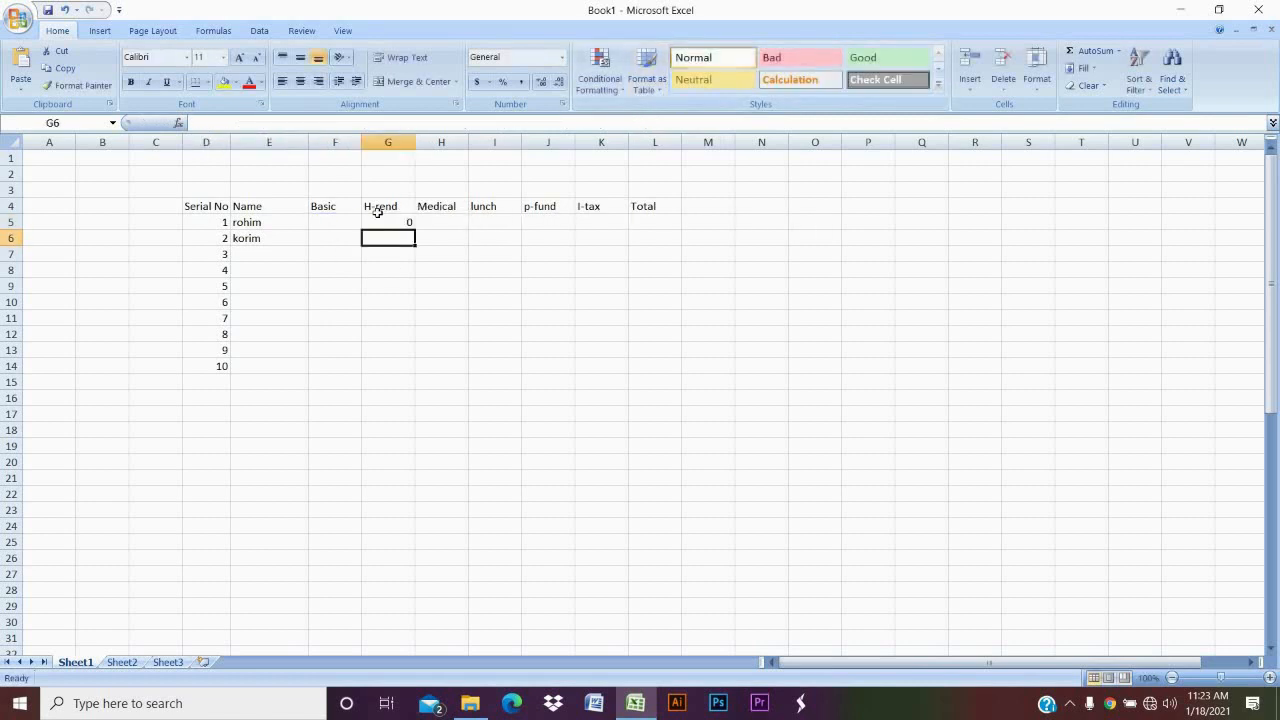
click(396, 222)
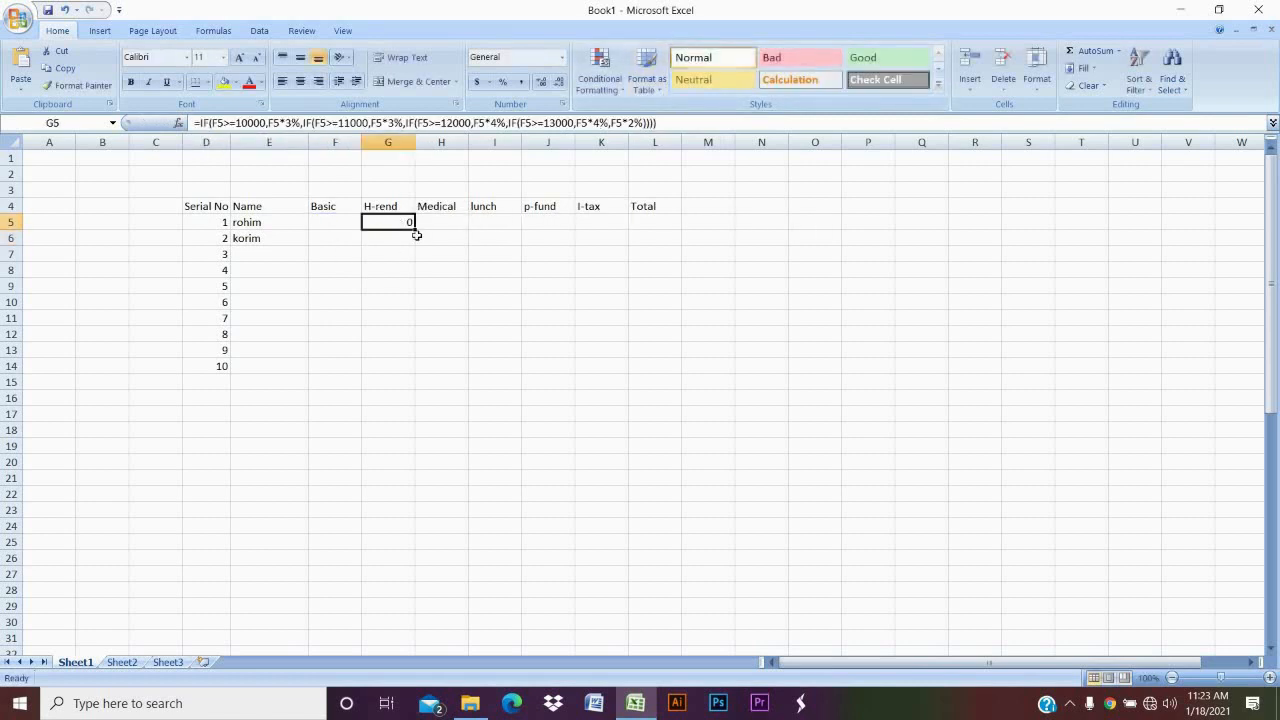
click(610, 122)
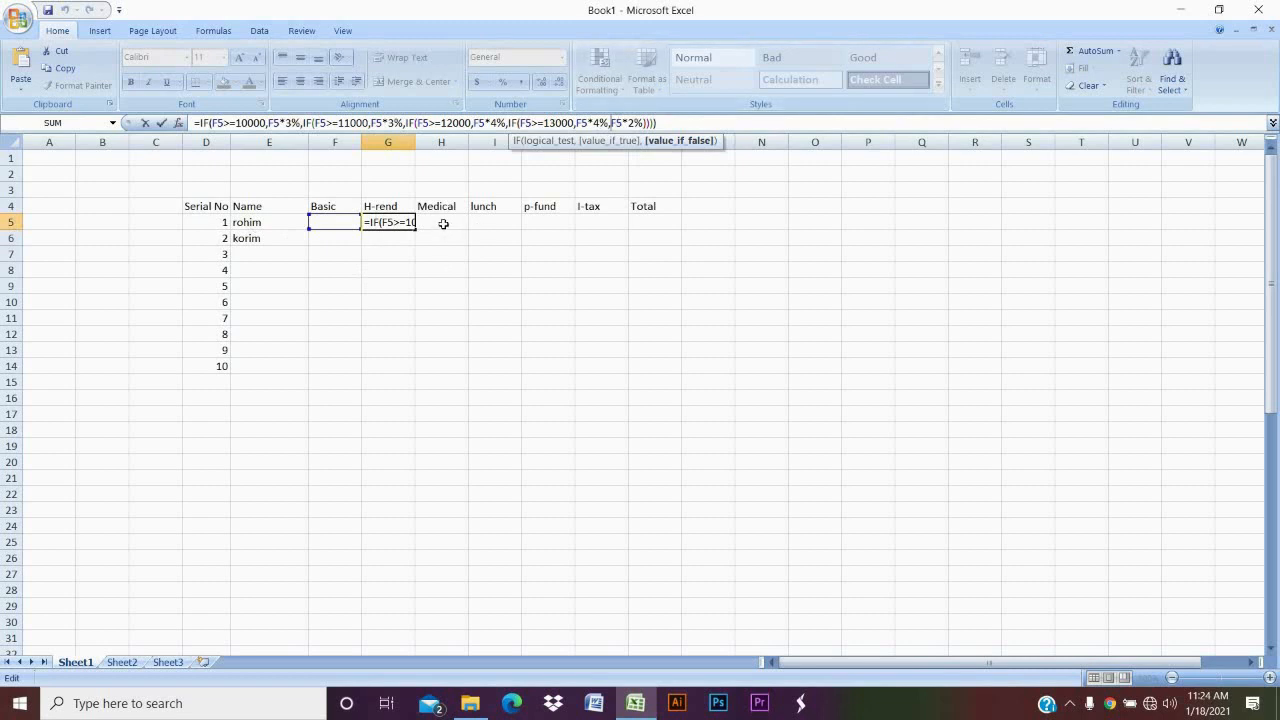
click(381, 250)
click(449, 222)
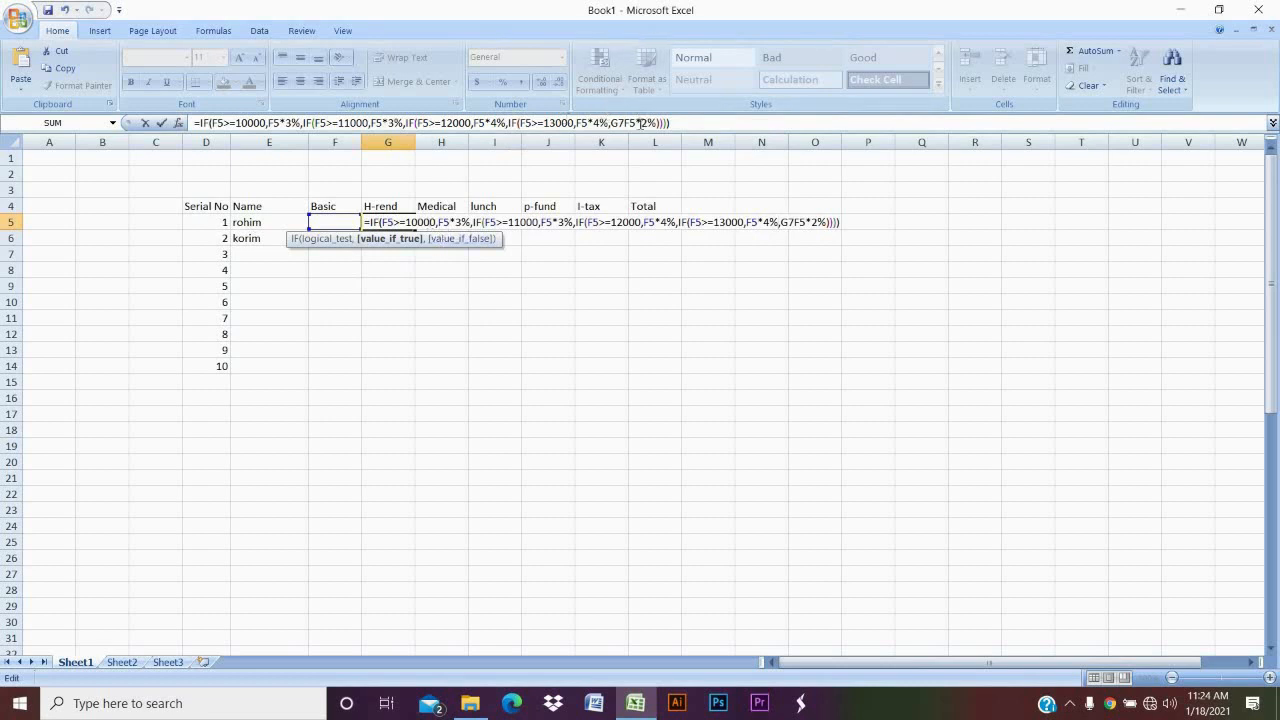
click(645, 122)
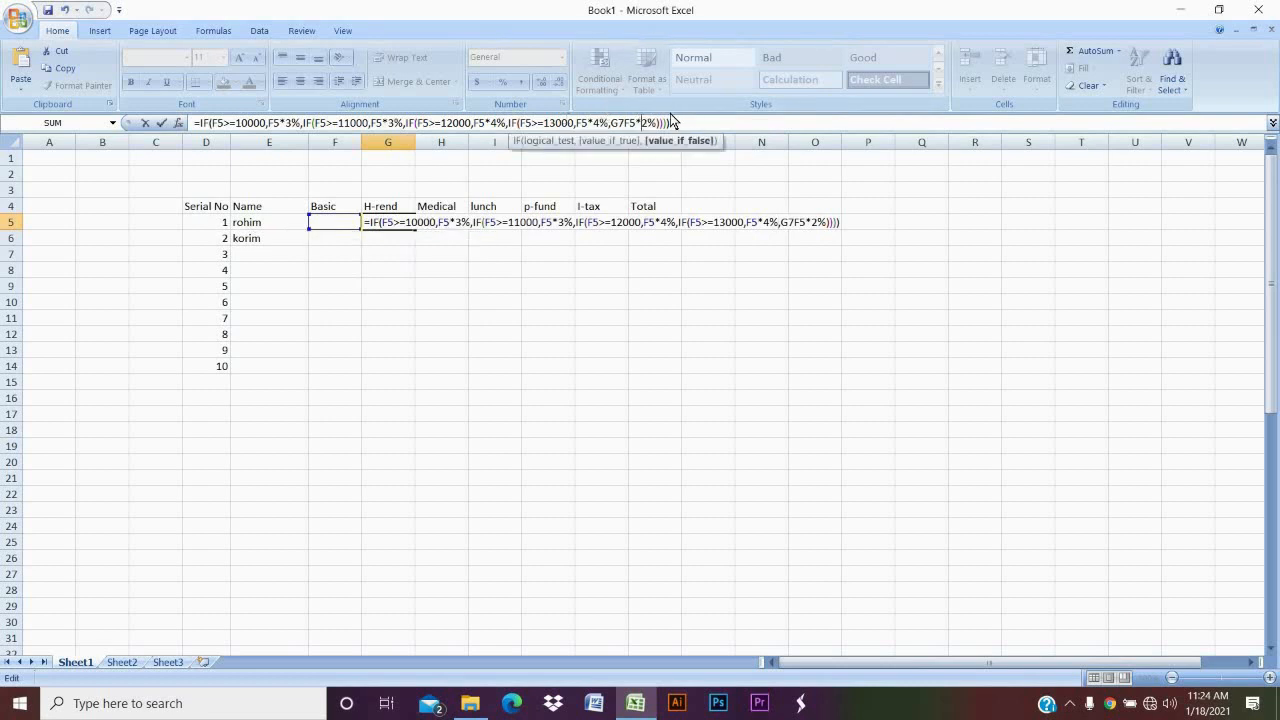
key(ctrl+z)
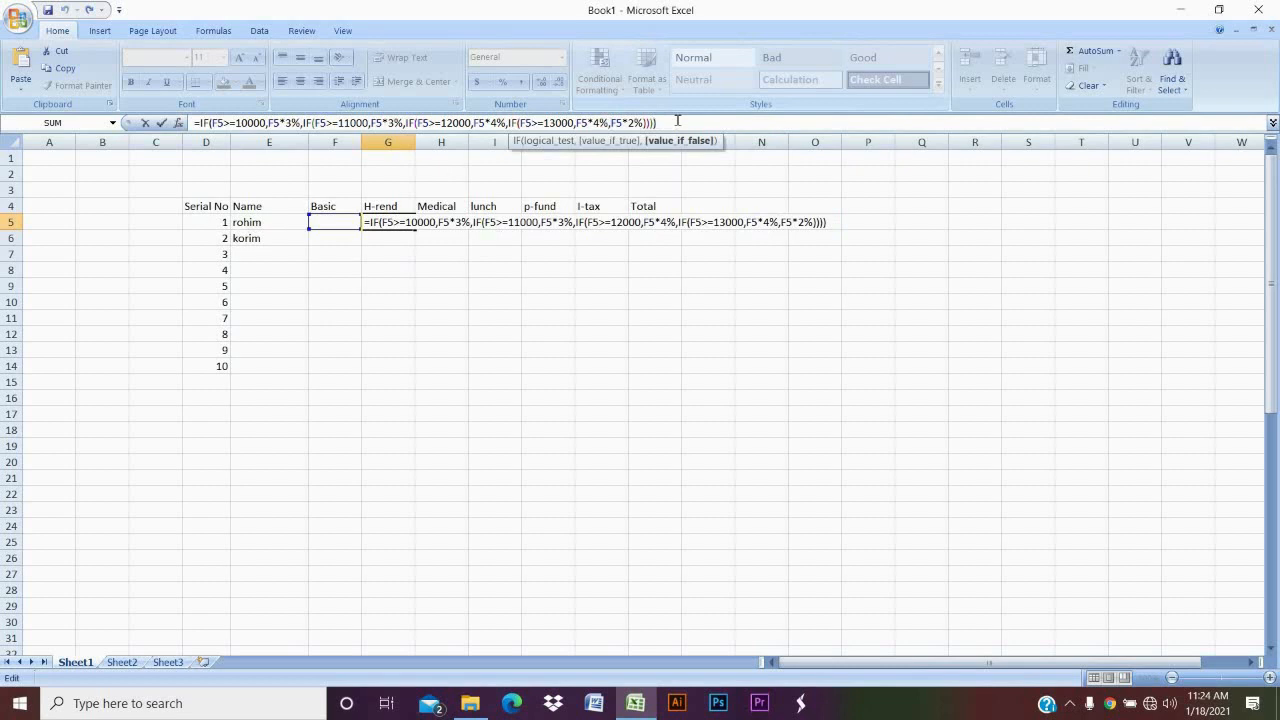
click(678, 121)
key(Return)
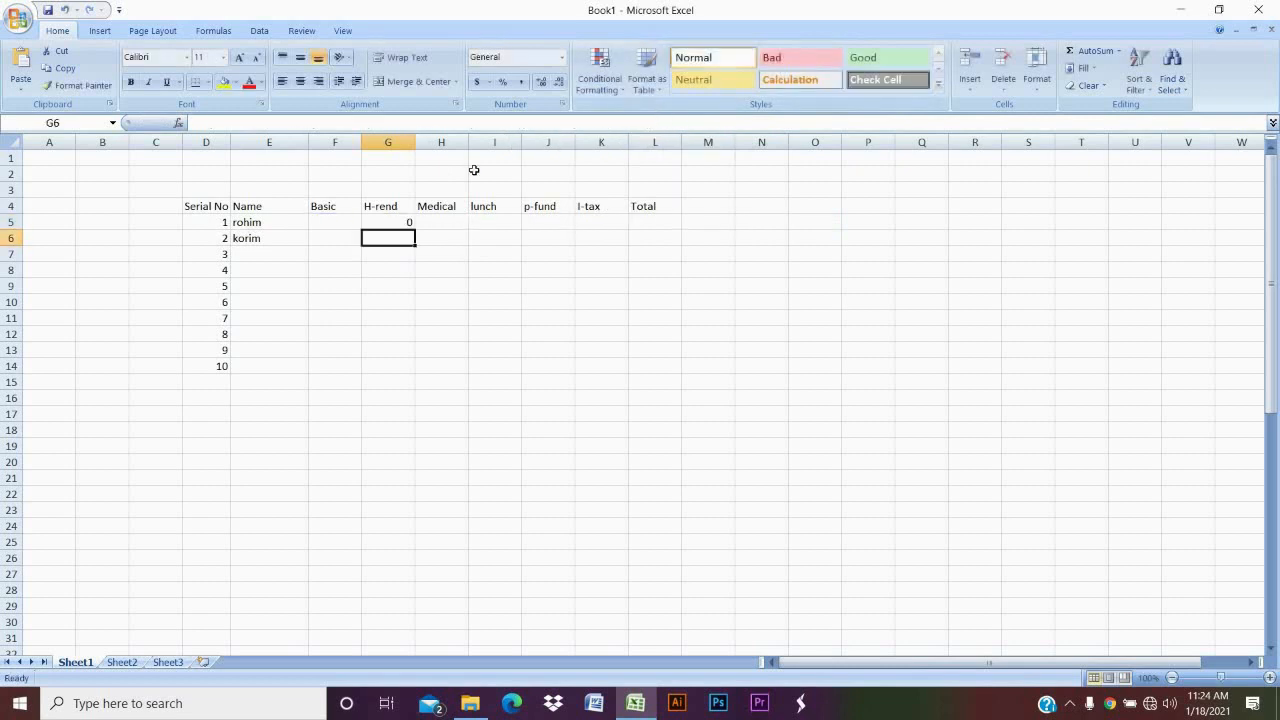
Copy the entire nested IF formula from G5 and paste it into the first Medical cell, H5.
click(447, 219)
double_click(447, 219)
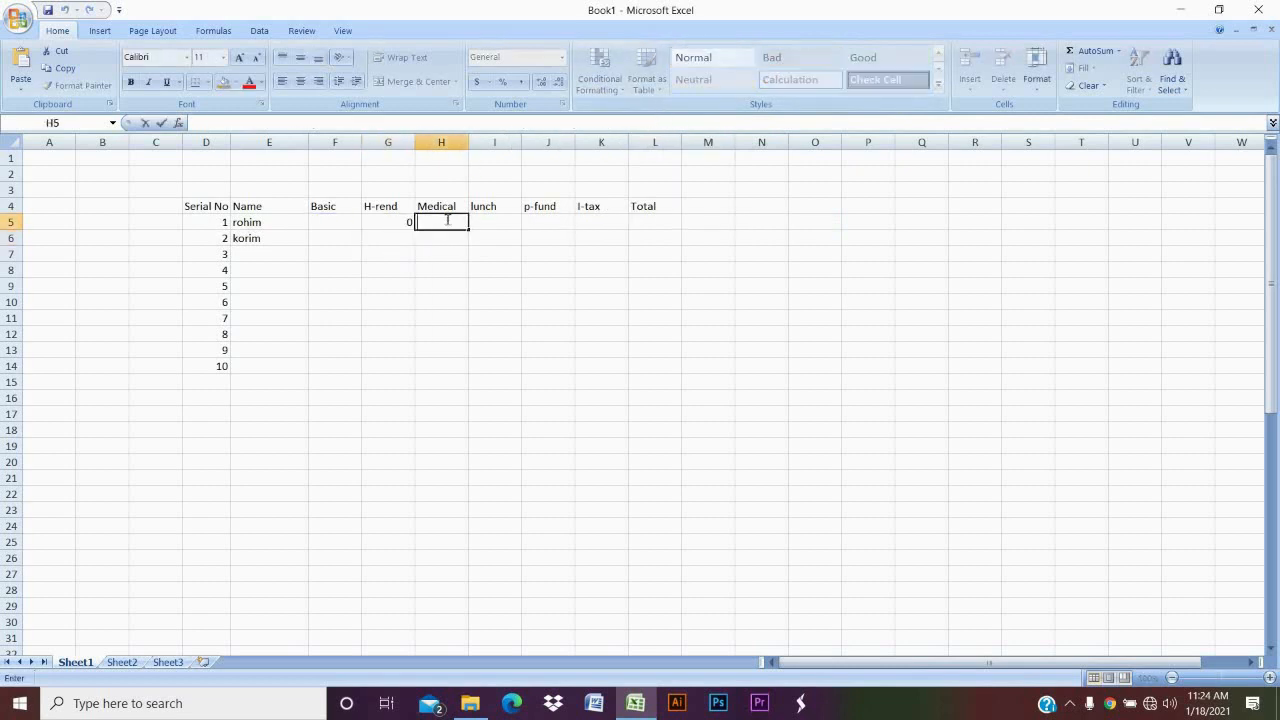
click(402, 221)
drag(669, 121, 192, 121)
key(ctrl+c)
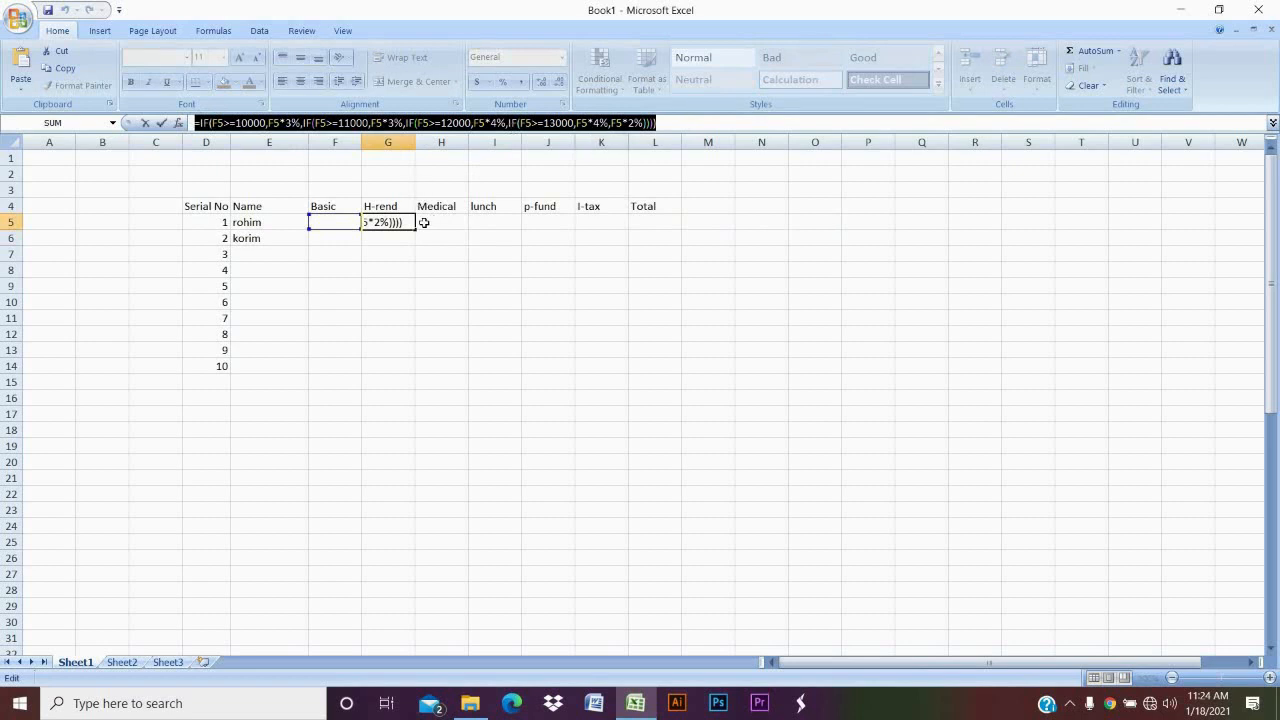
key(Return)
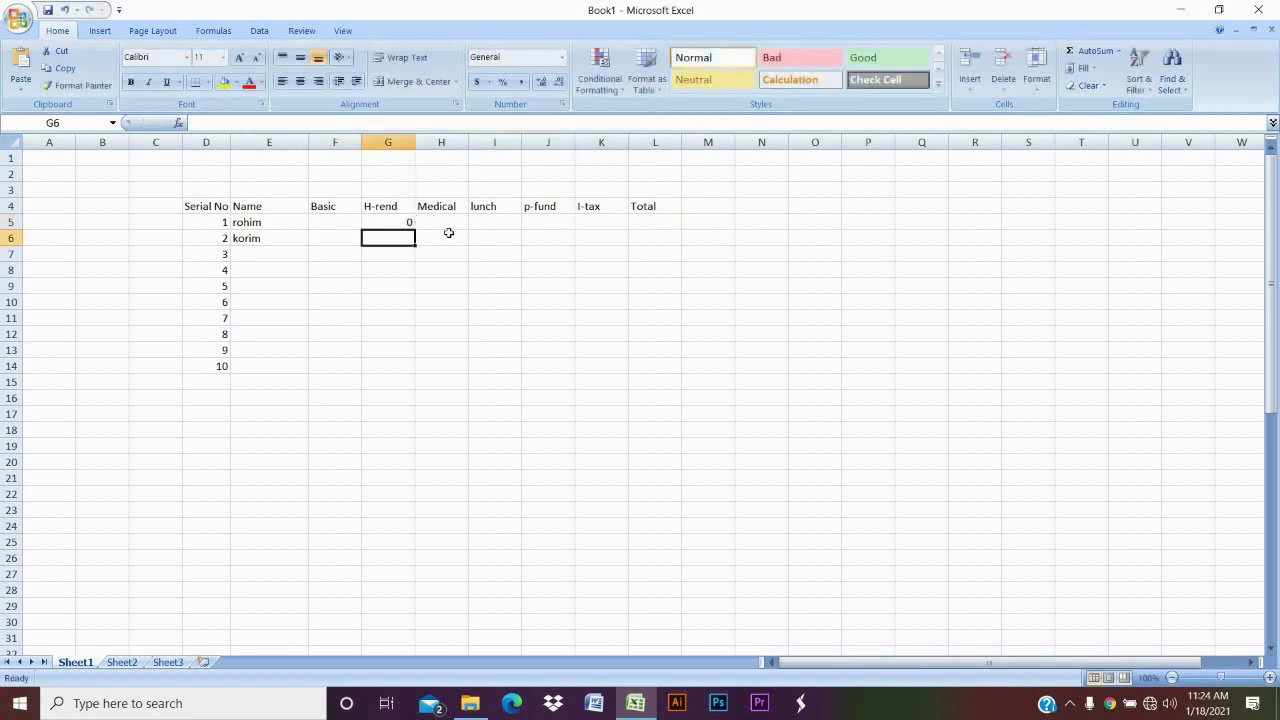
click(450, 224)
double_click(450, 224)
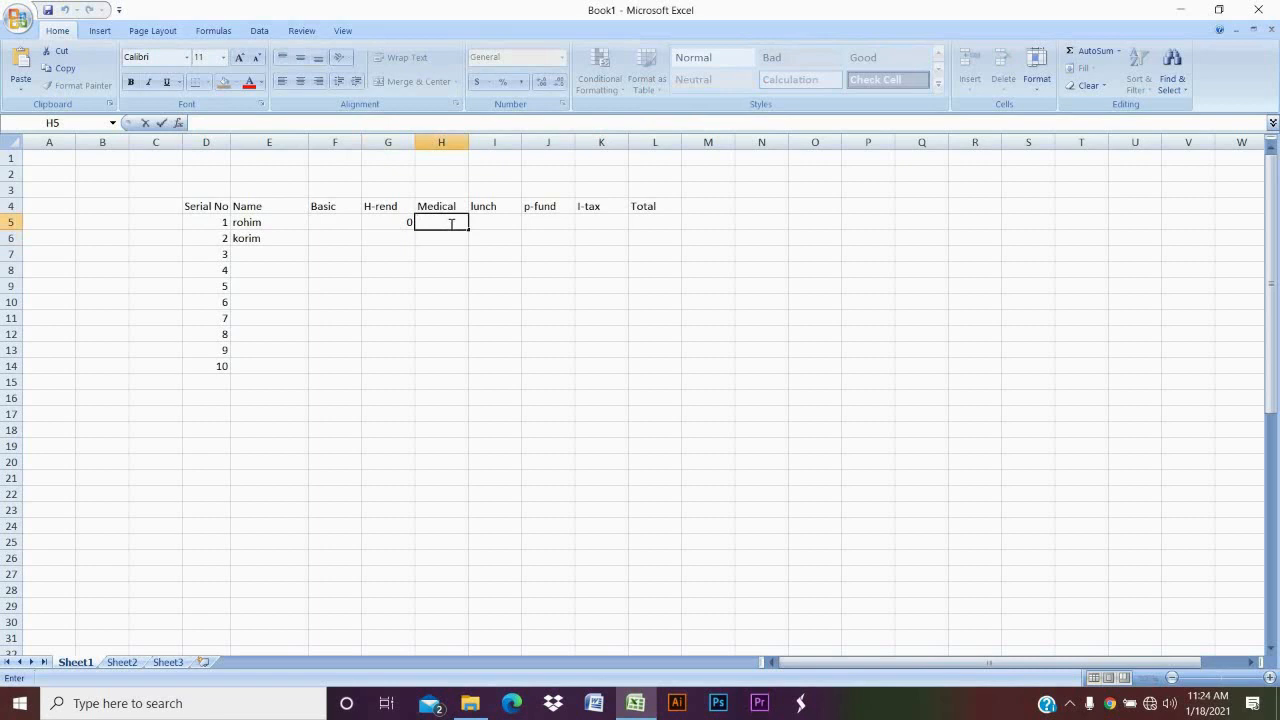
key(ctrl+v)
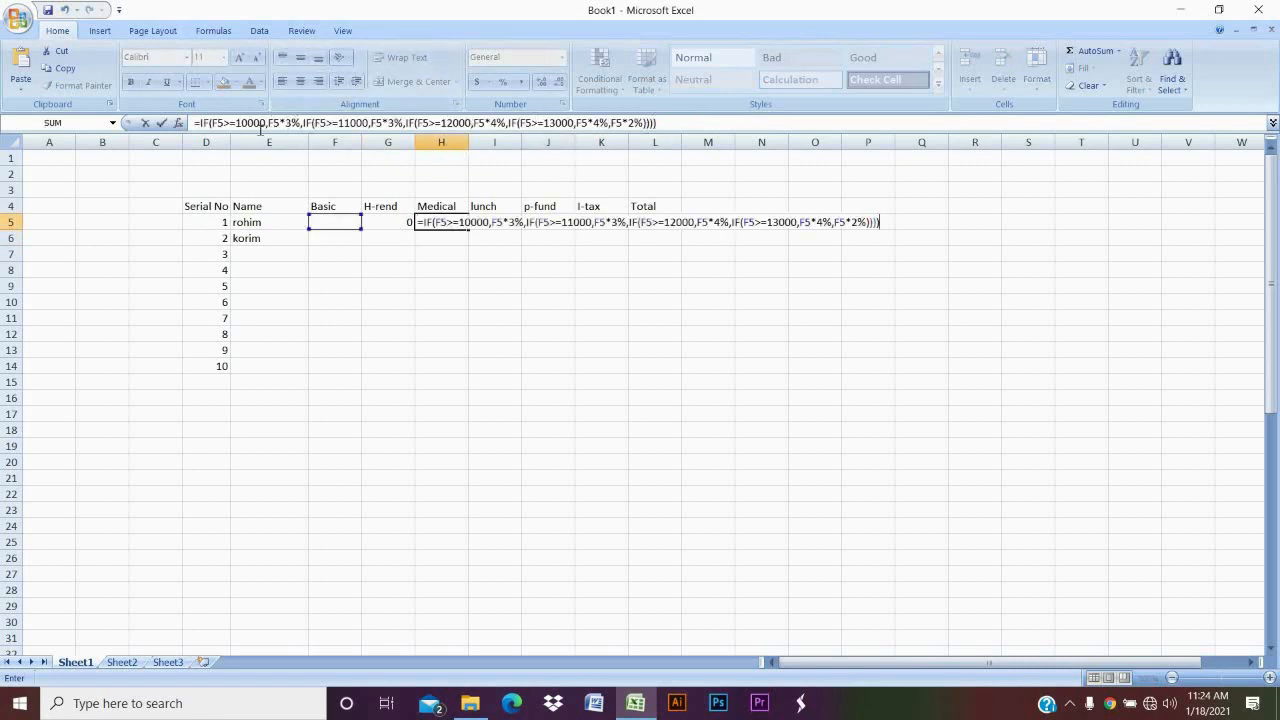
In H5's formula, set the rates for F5>=10000 and F5>=11000 to 2%.
click(290, 122)
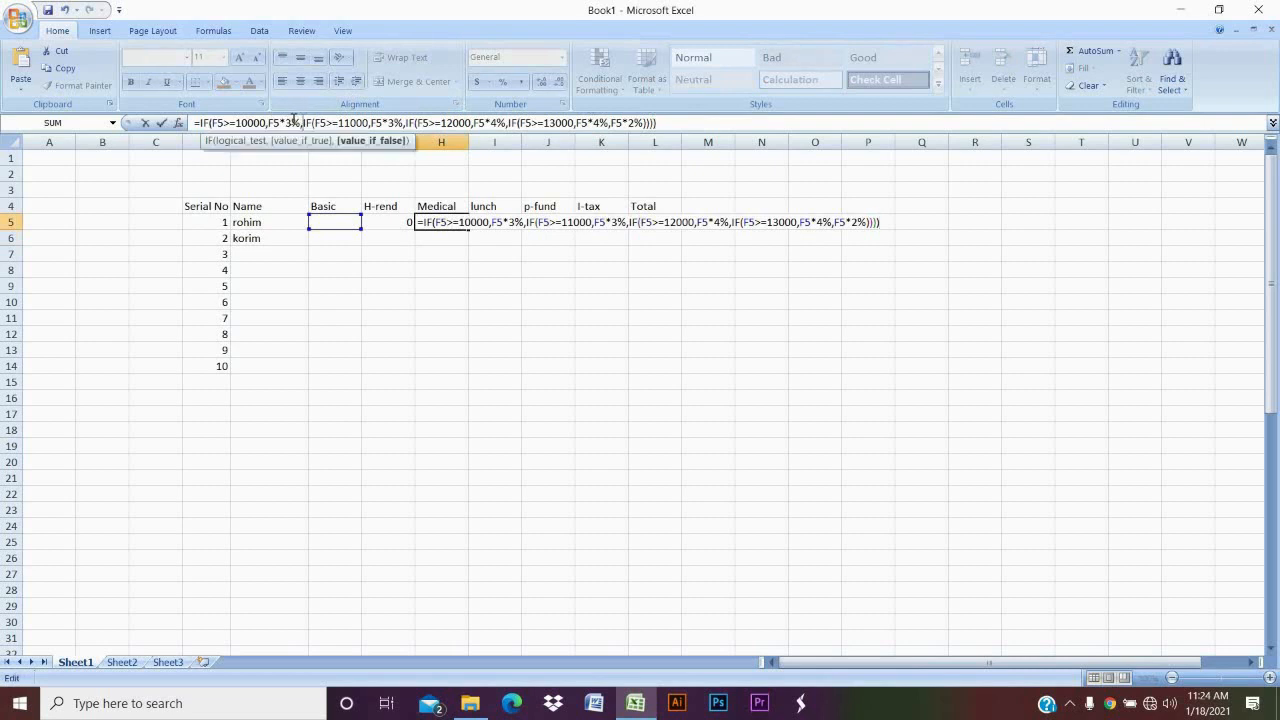
key(BackSpace)
text(2)
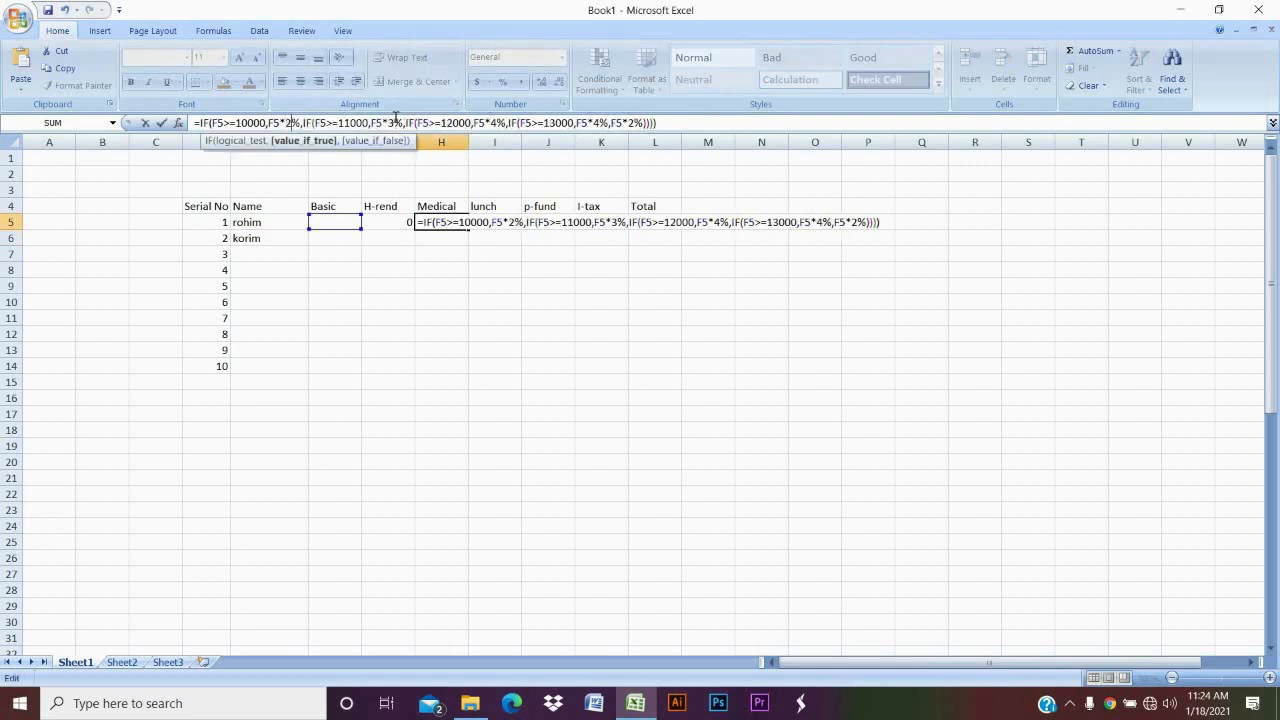
click(397, 121)
key(BackSpace)
text(2)
Set the rates for F5>=12000 and F5>=13000 in H5's formula to 3% and commit it.
click(521, 121)
key(BackSpace)
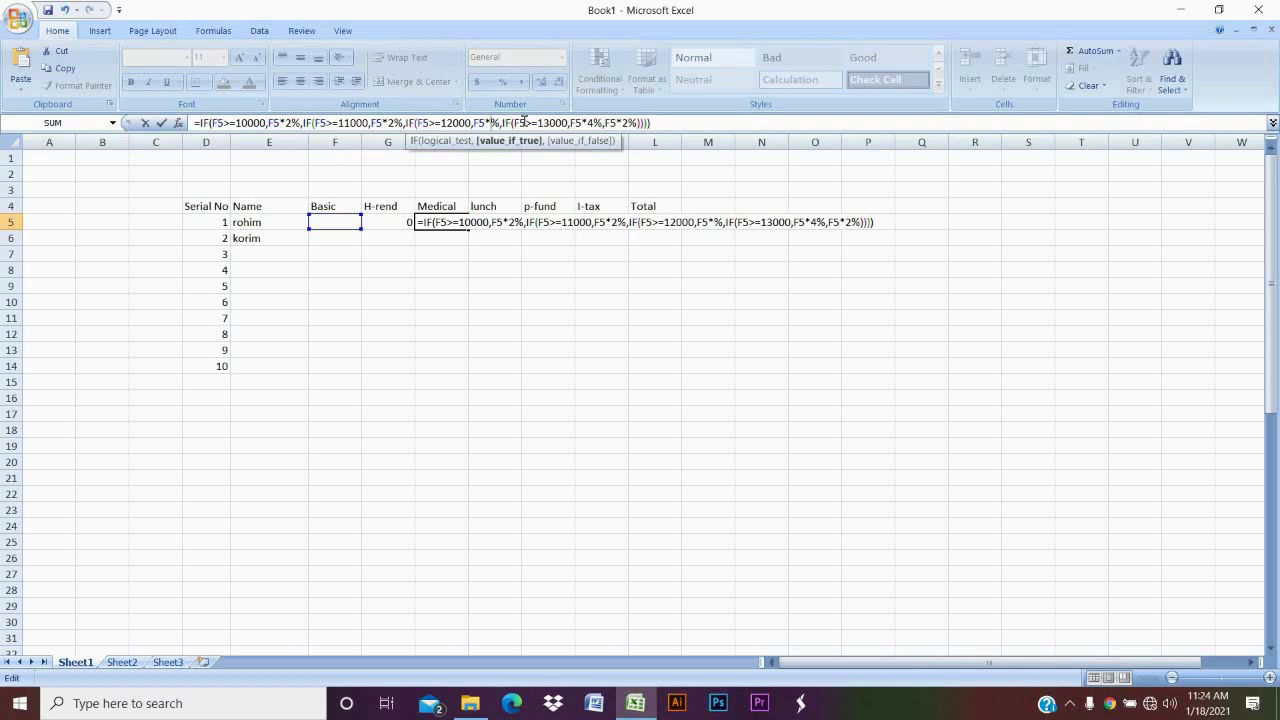
text(3)
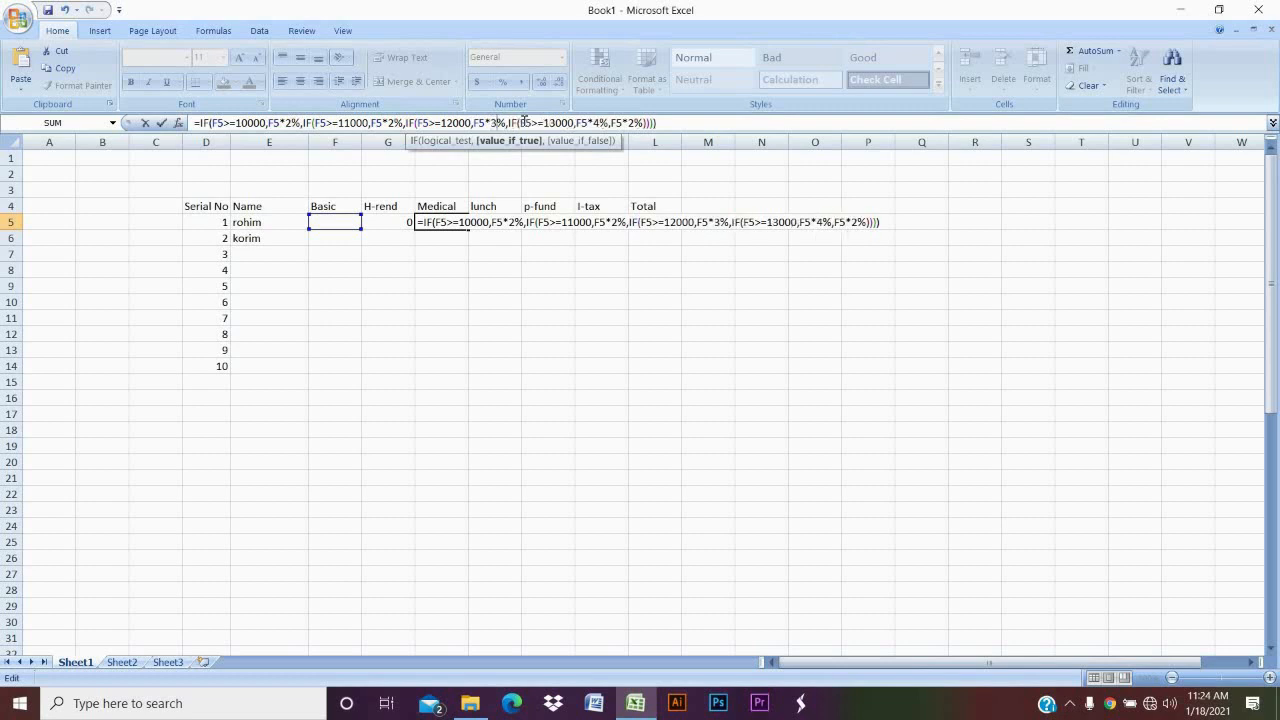
click(601, 122)
key(BackSpace)
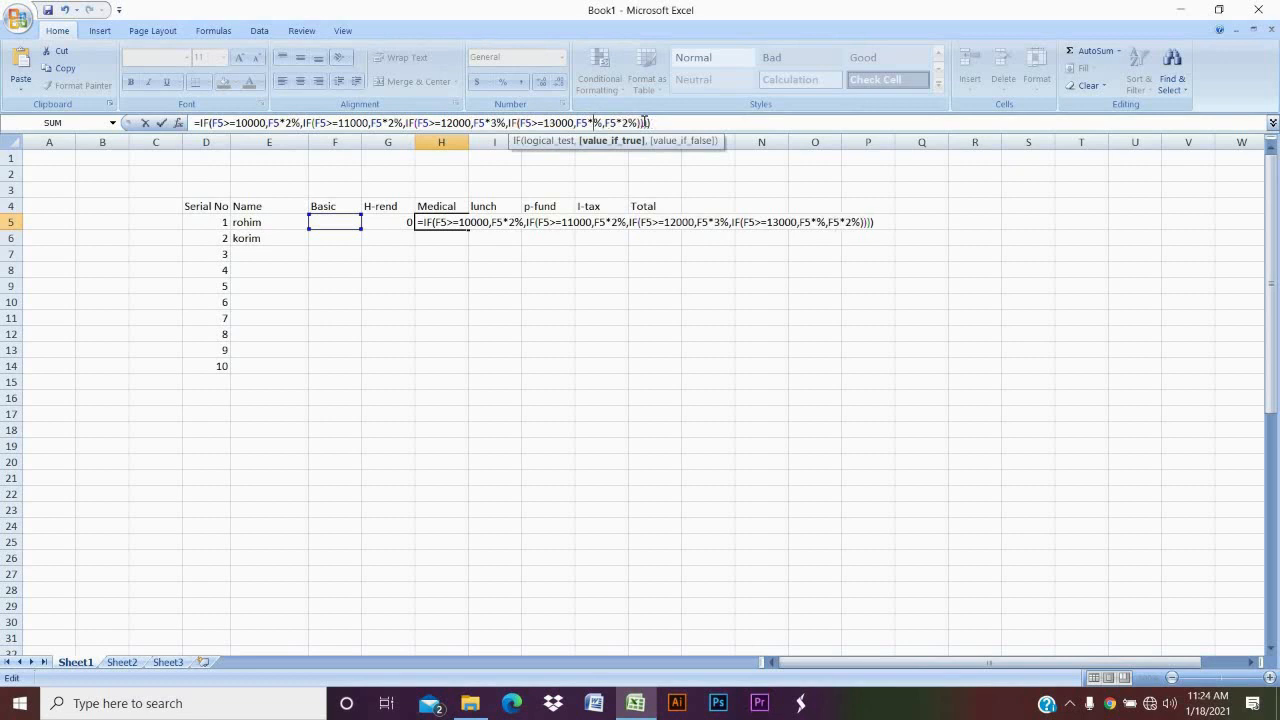
text(3)
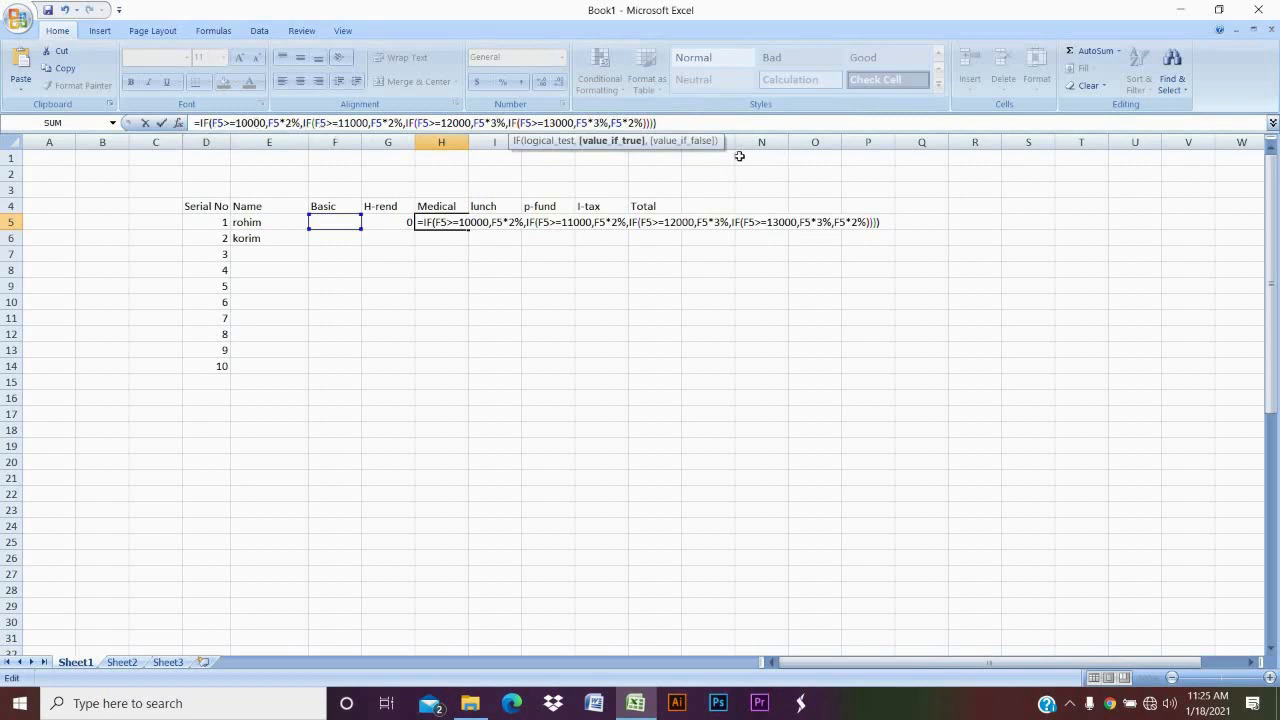
click(675, 121)
key(Return)
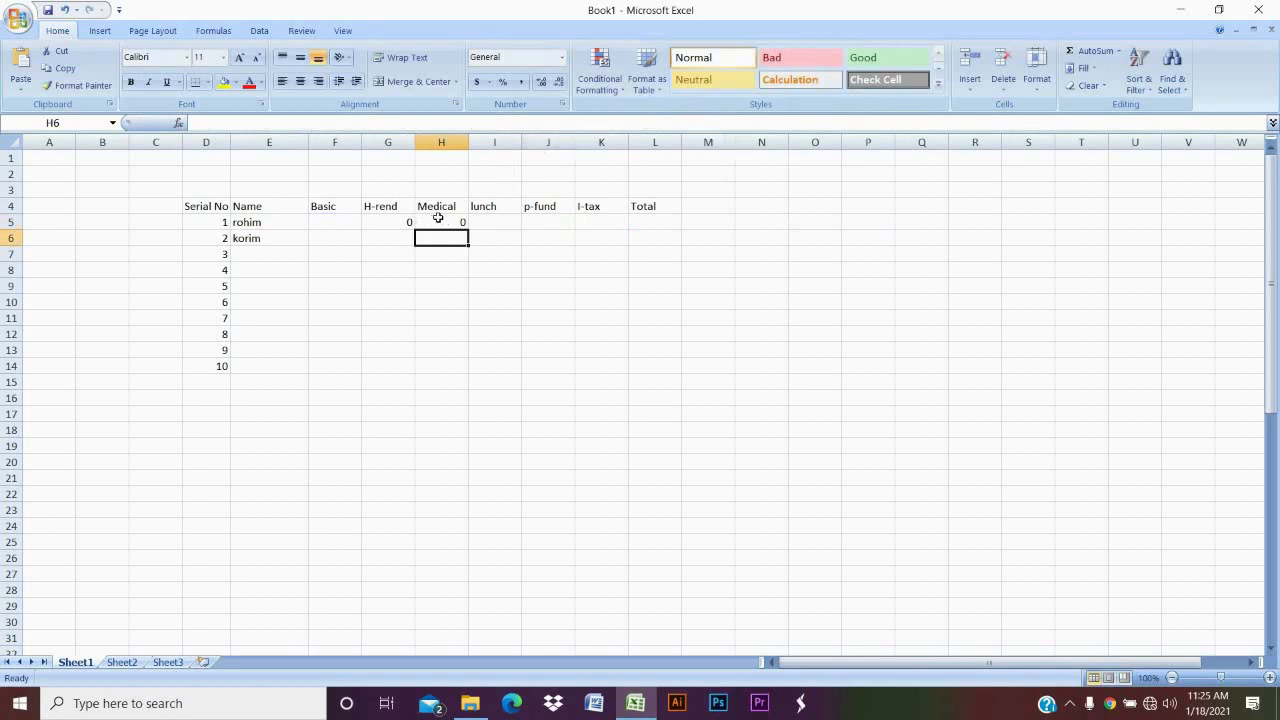
Paste the copied nested IF formula into the lunch cell I5 and set its F5>=10000 and F5>=11000 rates to 2%.
double_click(496, 220)
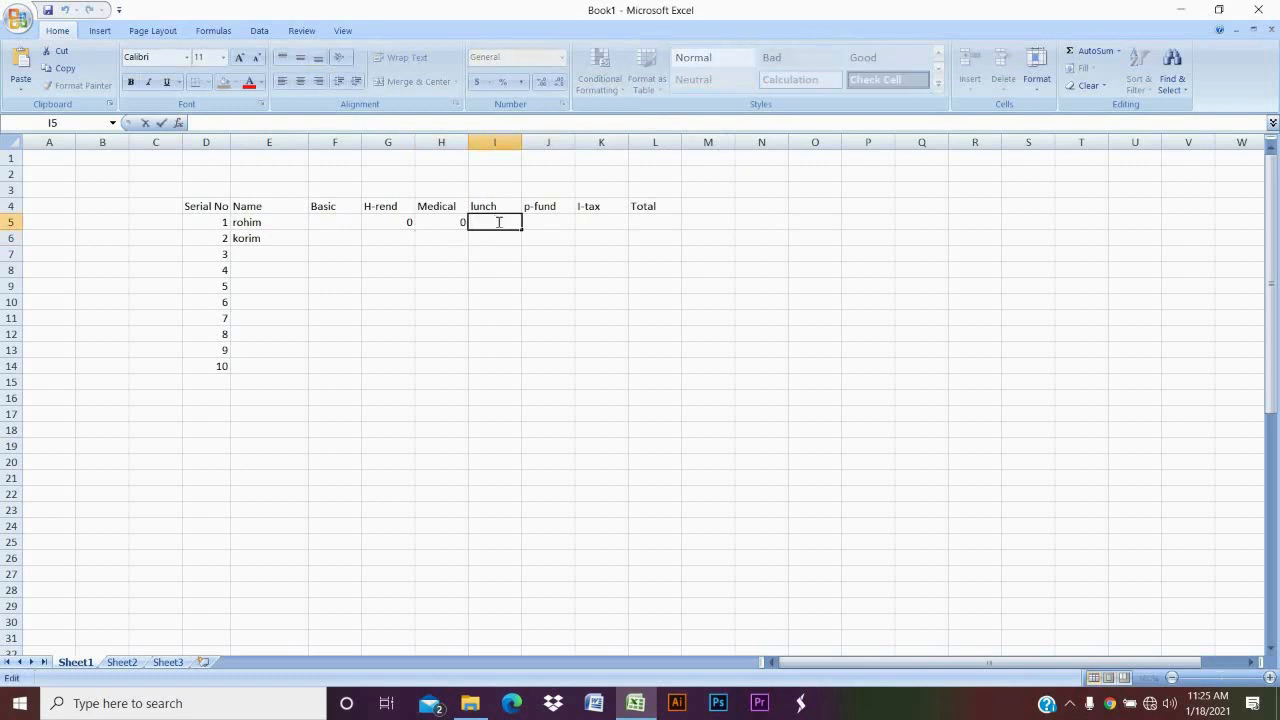
text(=IF(F5>=10000,F5*3%,IF(F5>=11000,F5*3%,IF(F5>=12000,F5*4%,IF(F5>=13000,F5*4%,F5*2%)))))
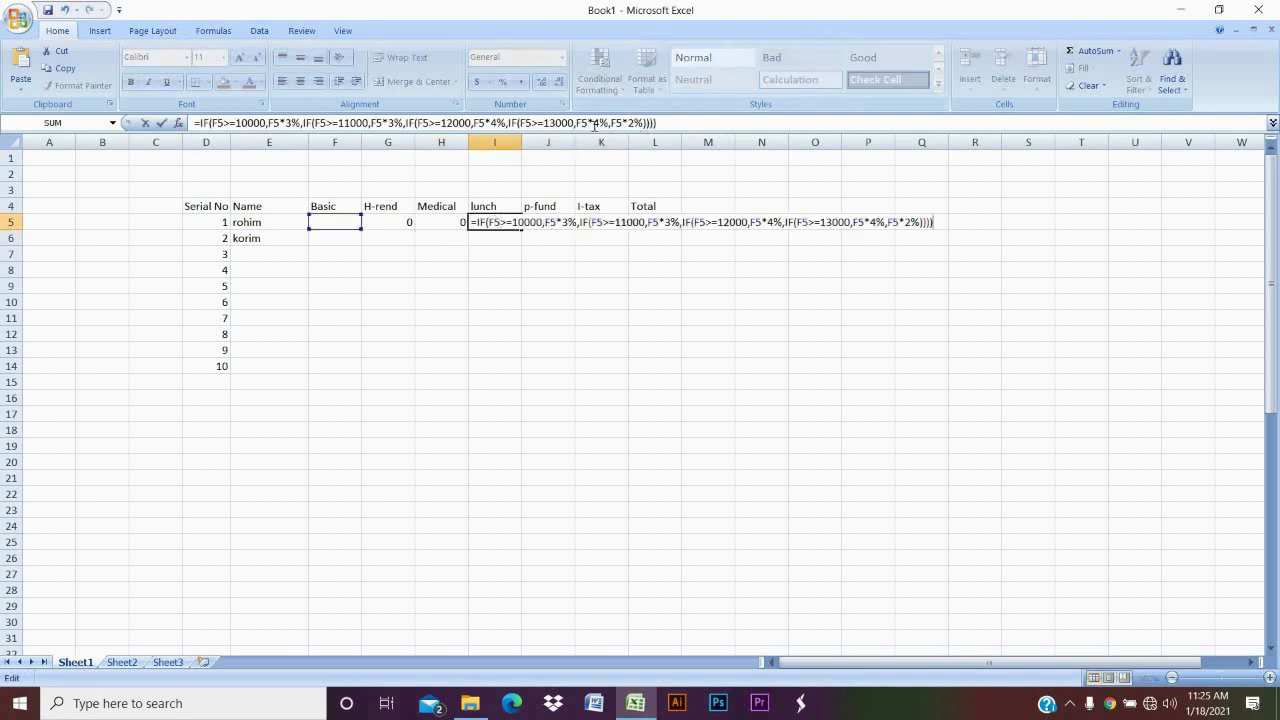
click(290, 122)
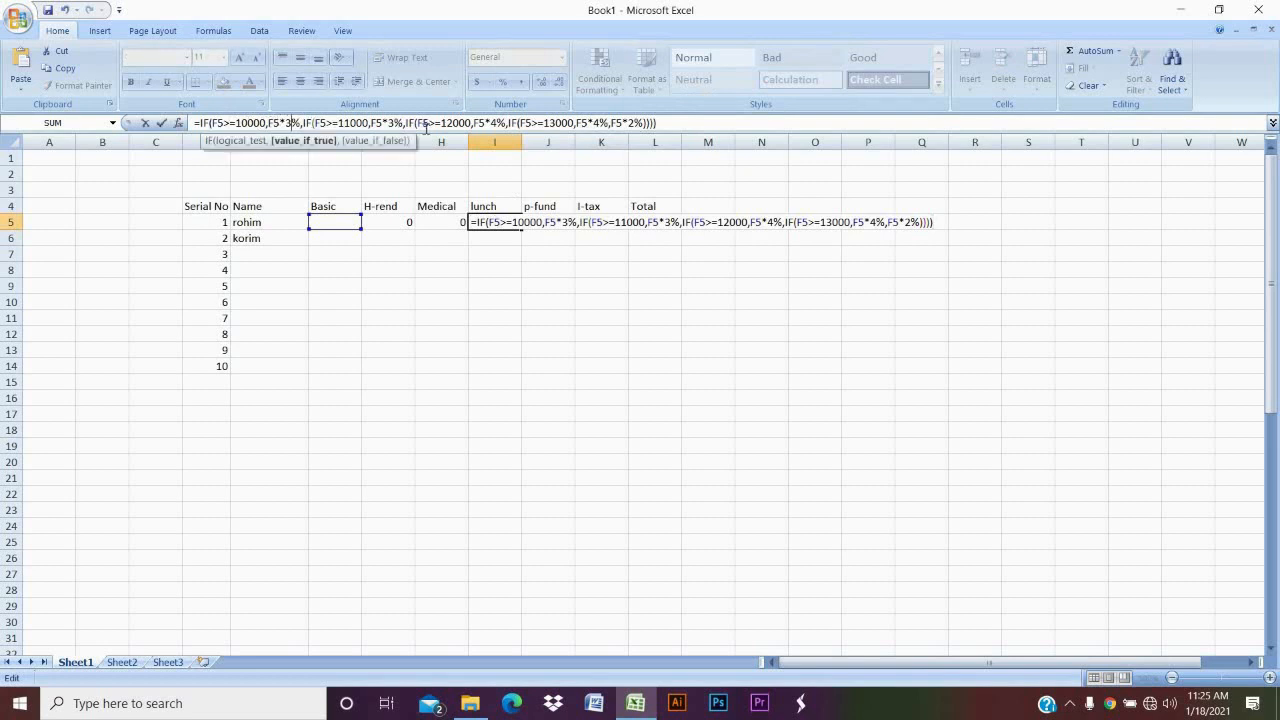
key(BackSpace)
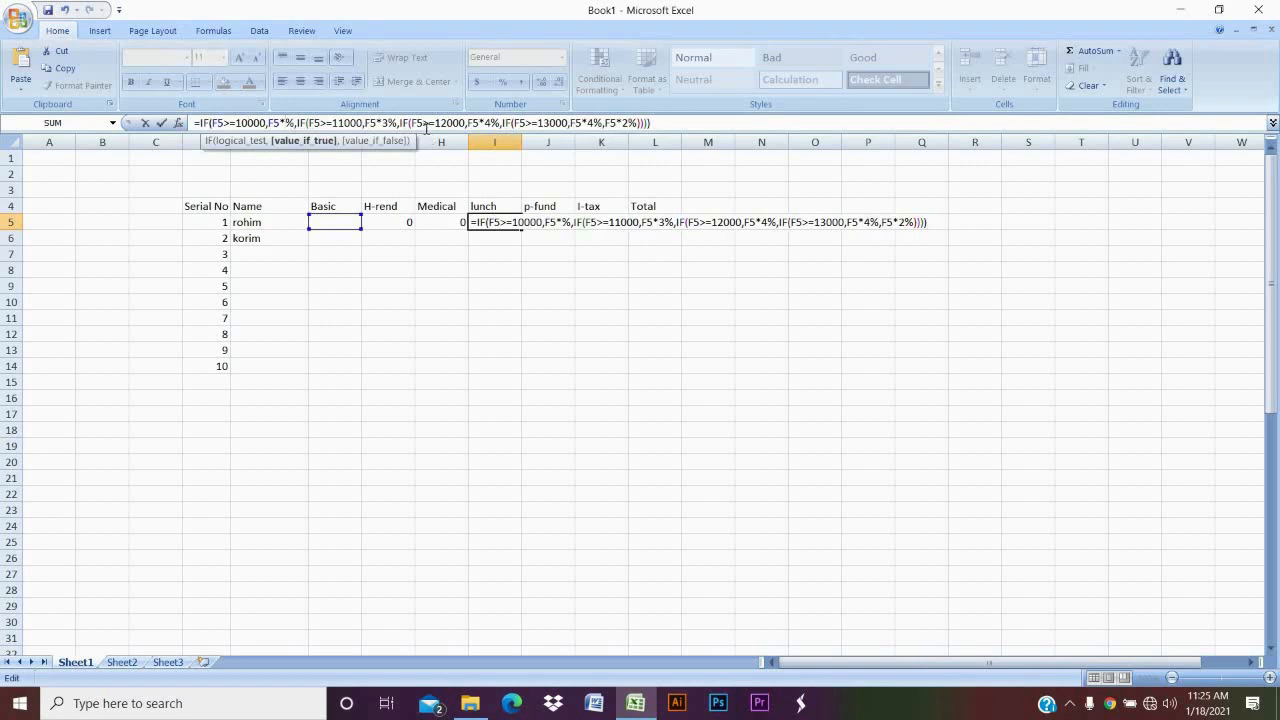
text(2)
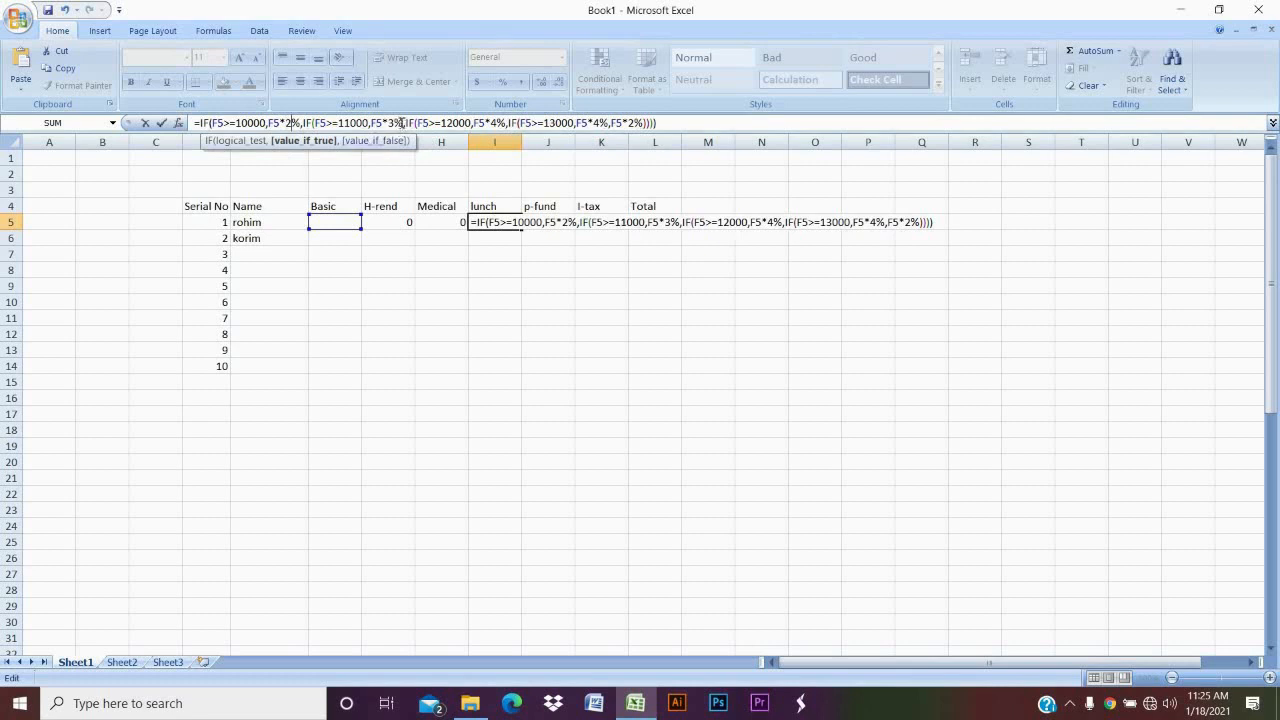
click(400, 122)
key(BackSpace)
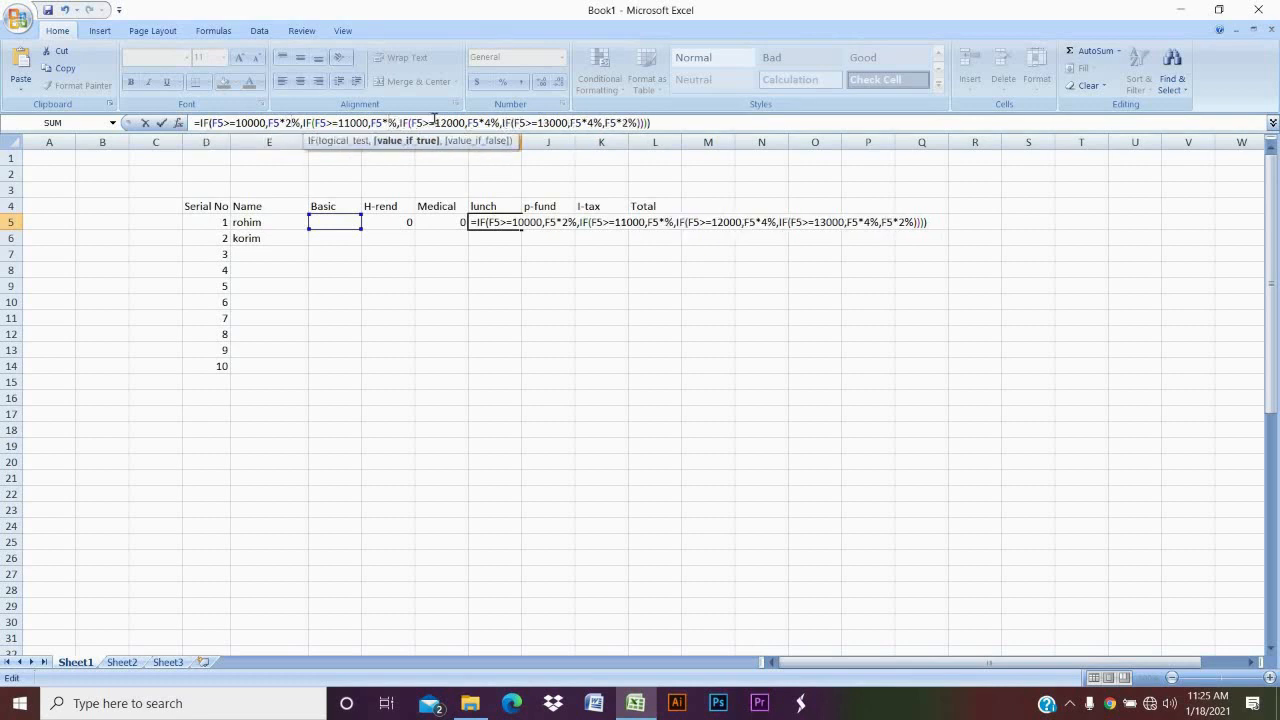
text(2)
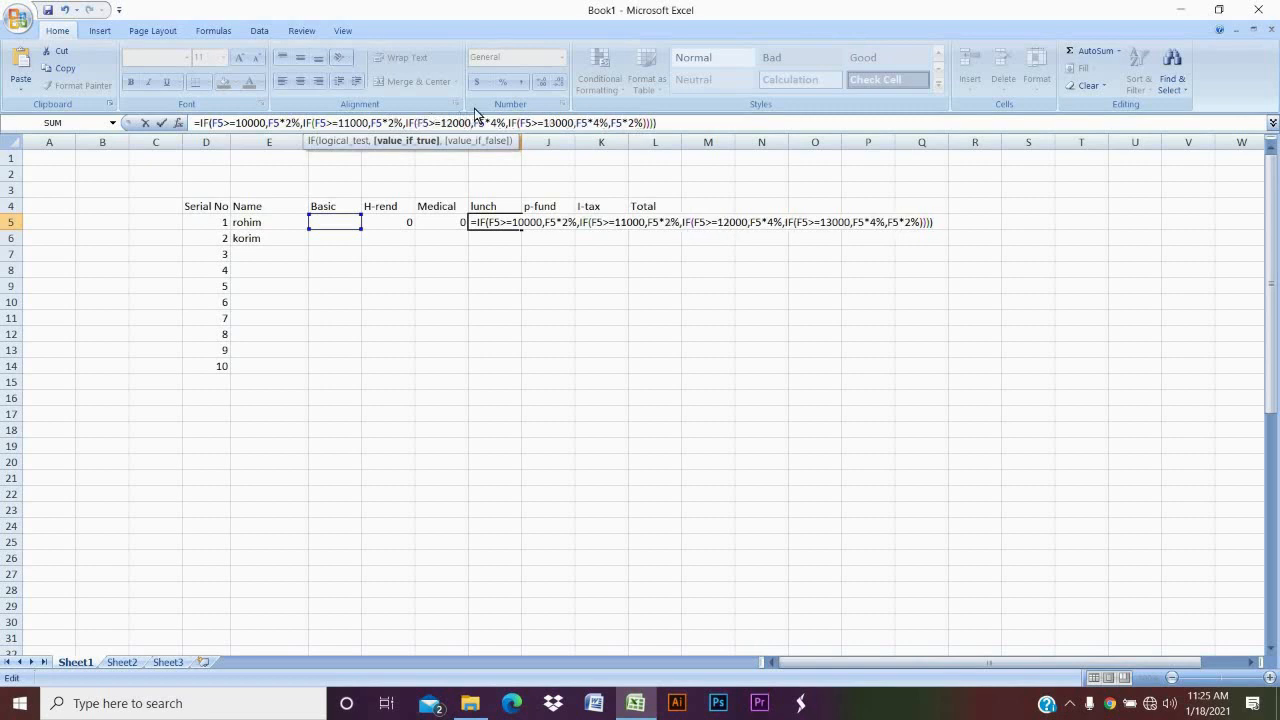
Set the F5>=12000 and F5>=13000 rates in I5's formula to 3% and commit it.
click(503, 122)
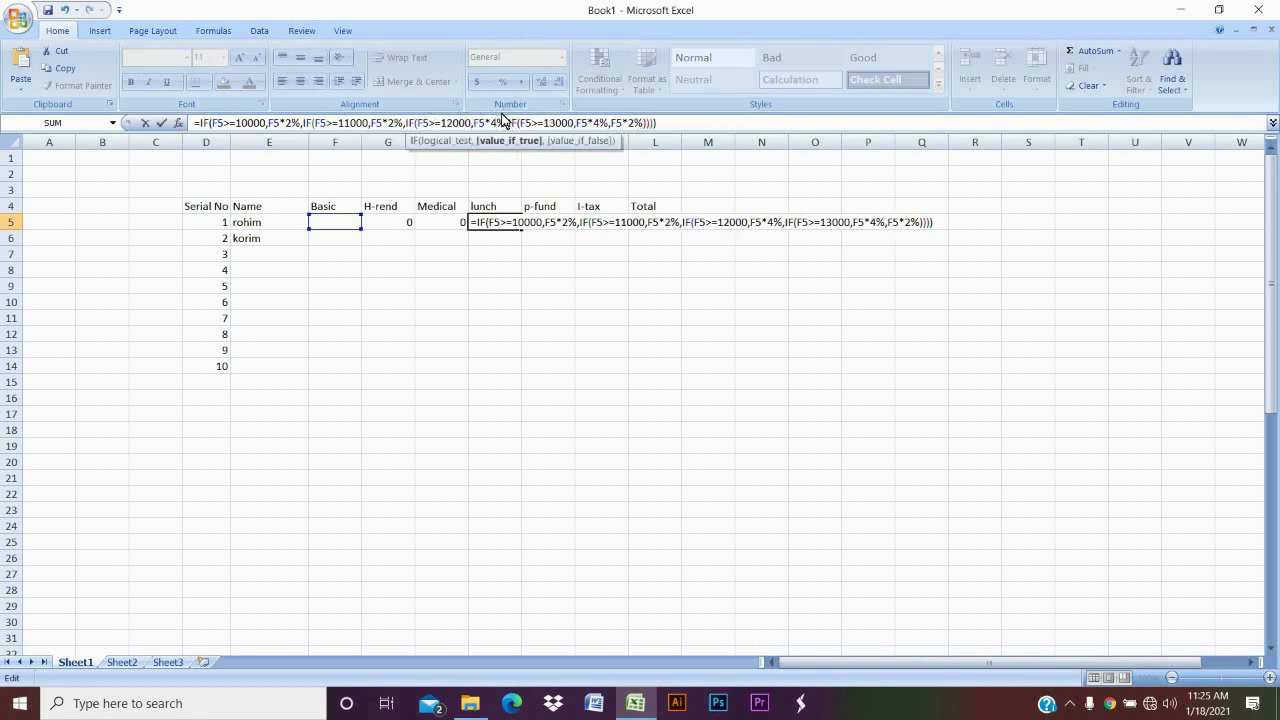
key(BackSpace)
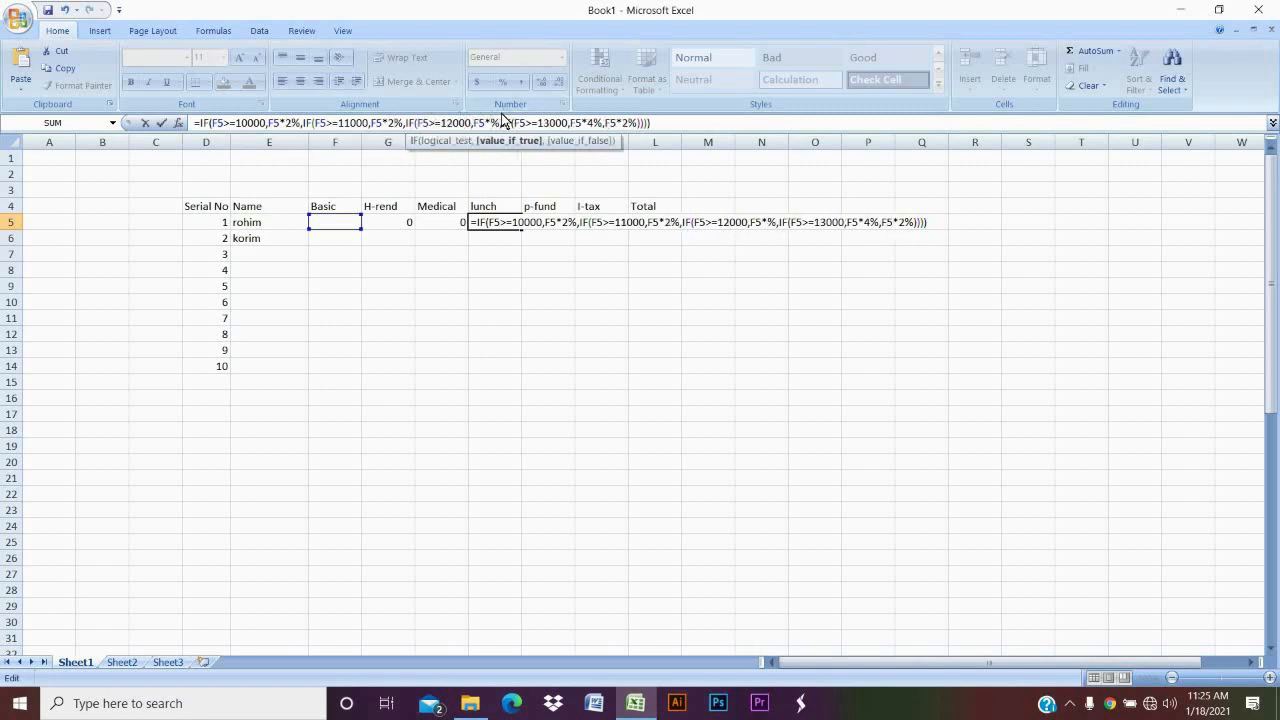
text(3)
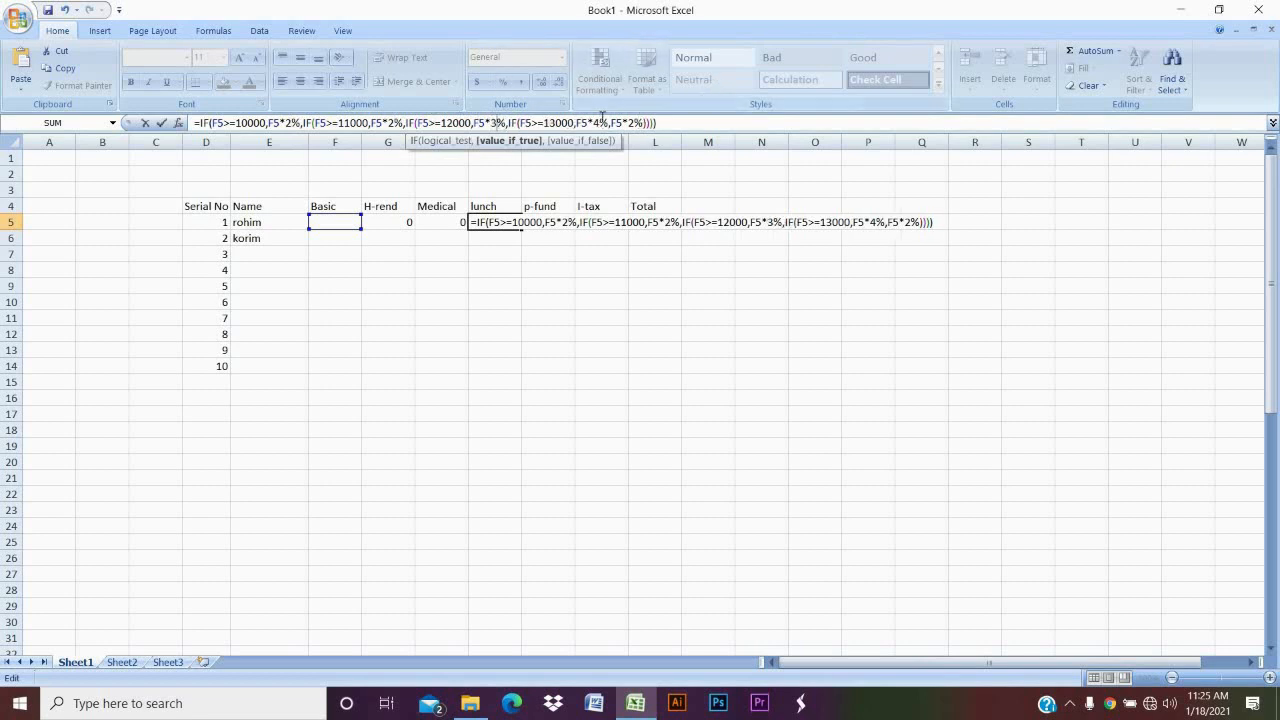
click(601, 122)
key(BackSpace)
text(3)
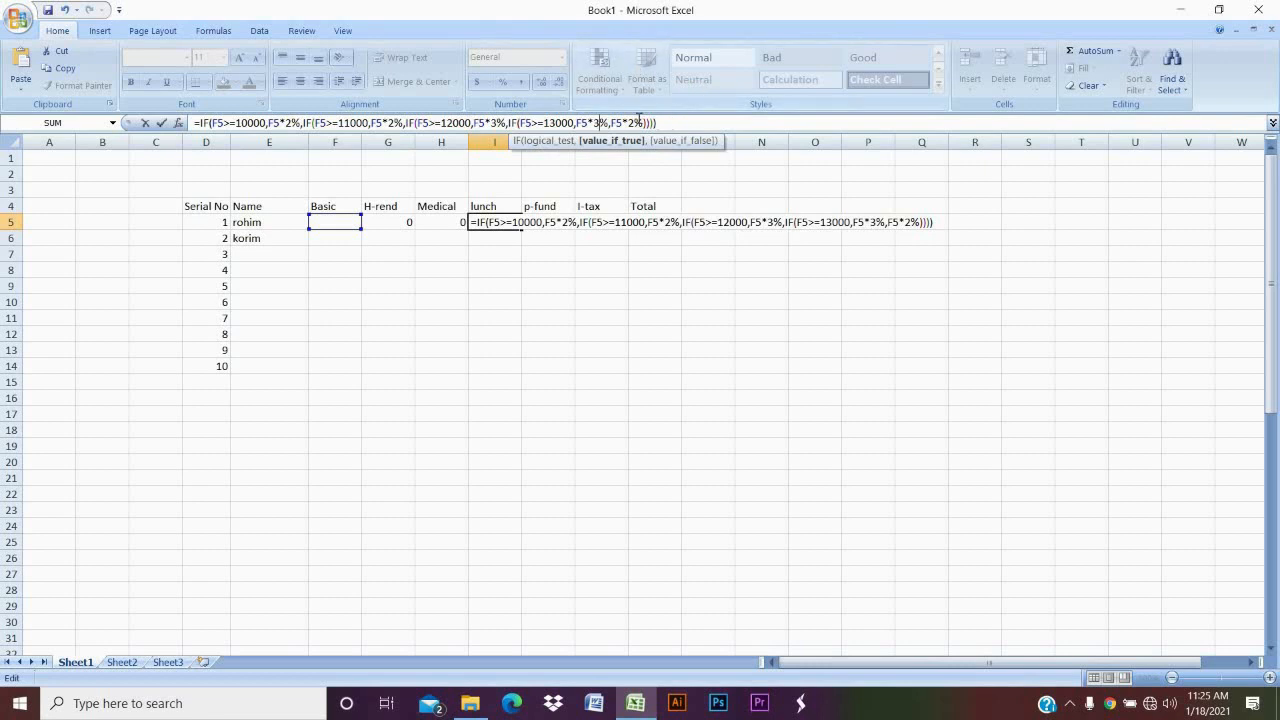
click(638, 122)
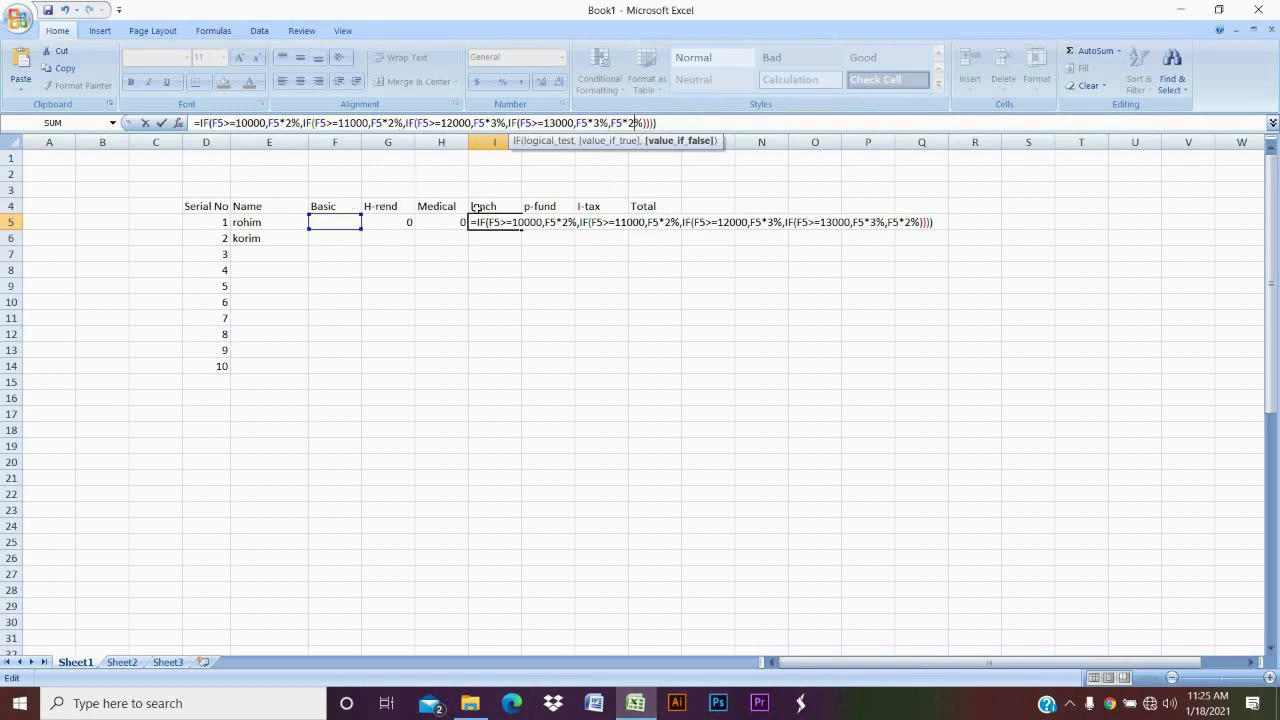
click(660, 122)
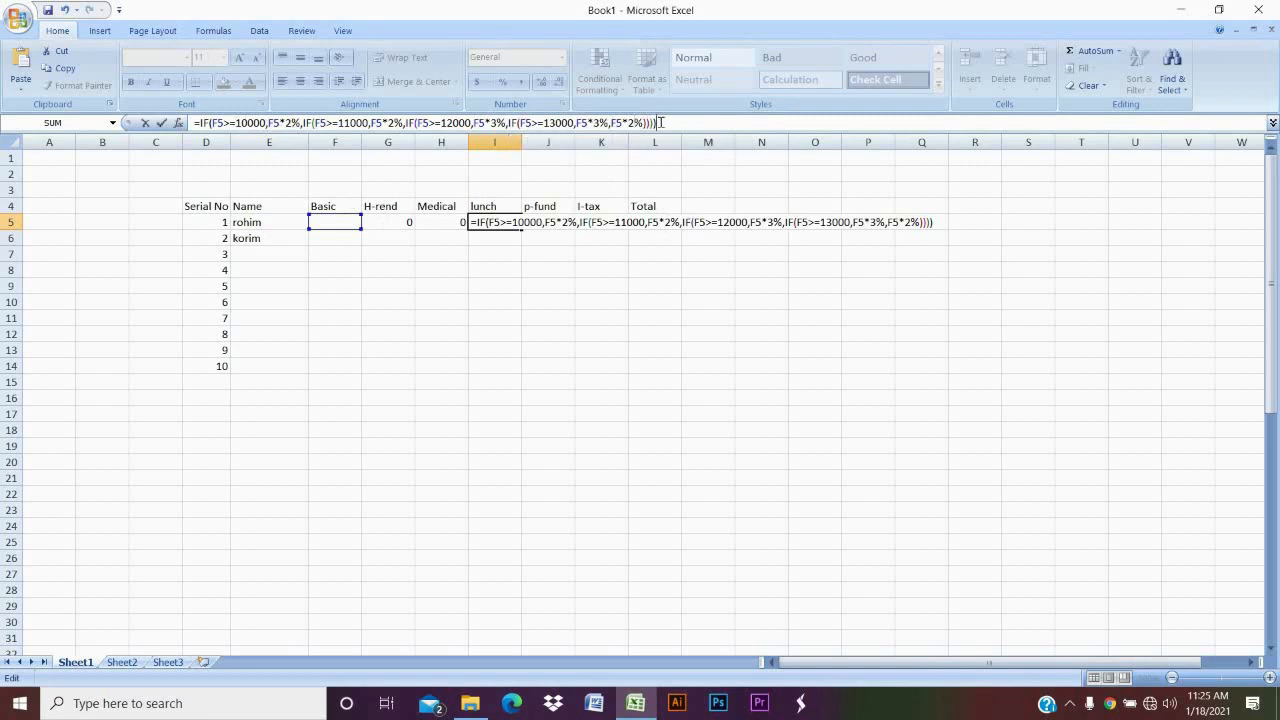
key(Return)
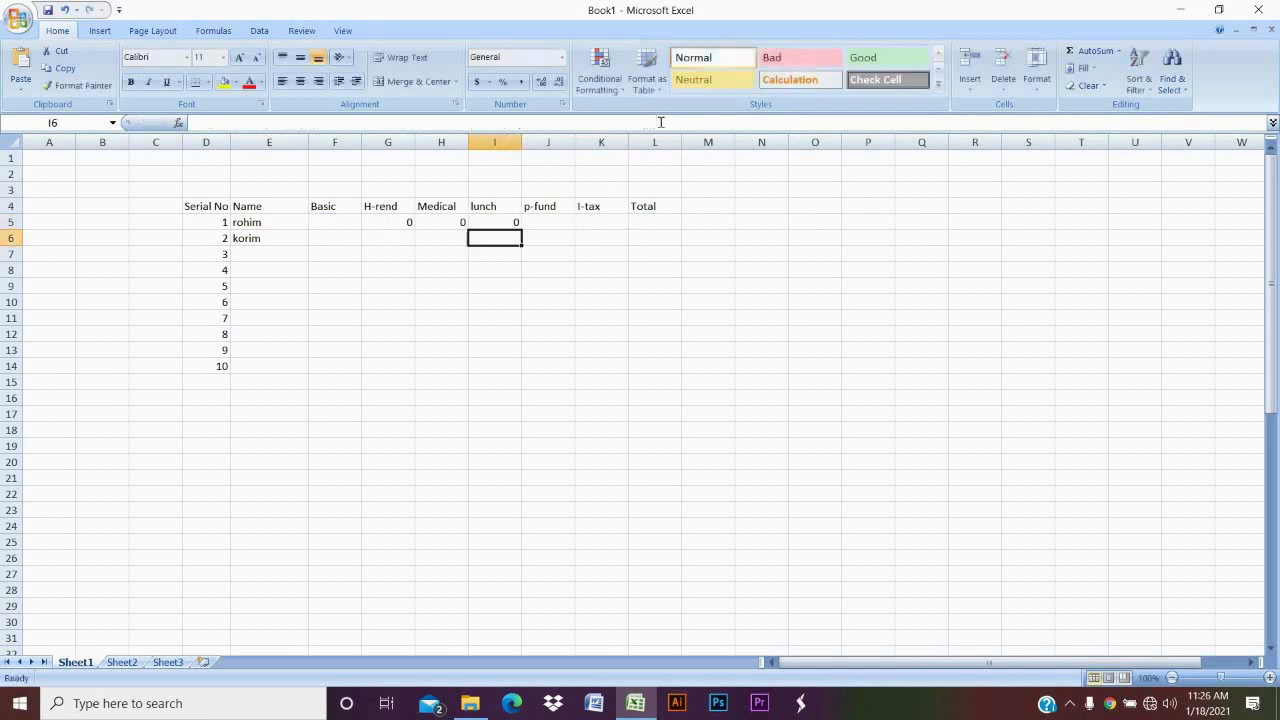
Paste the copied nested IF formula into the p-fund cell J5 and set its F5>=10000 and F5>=11000 rates to 2%.
click(548, 220)
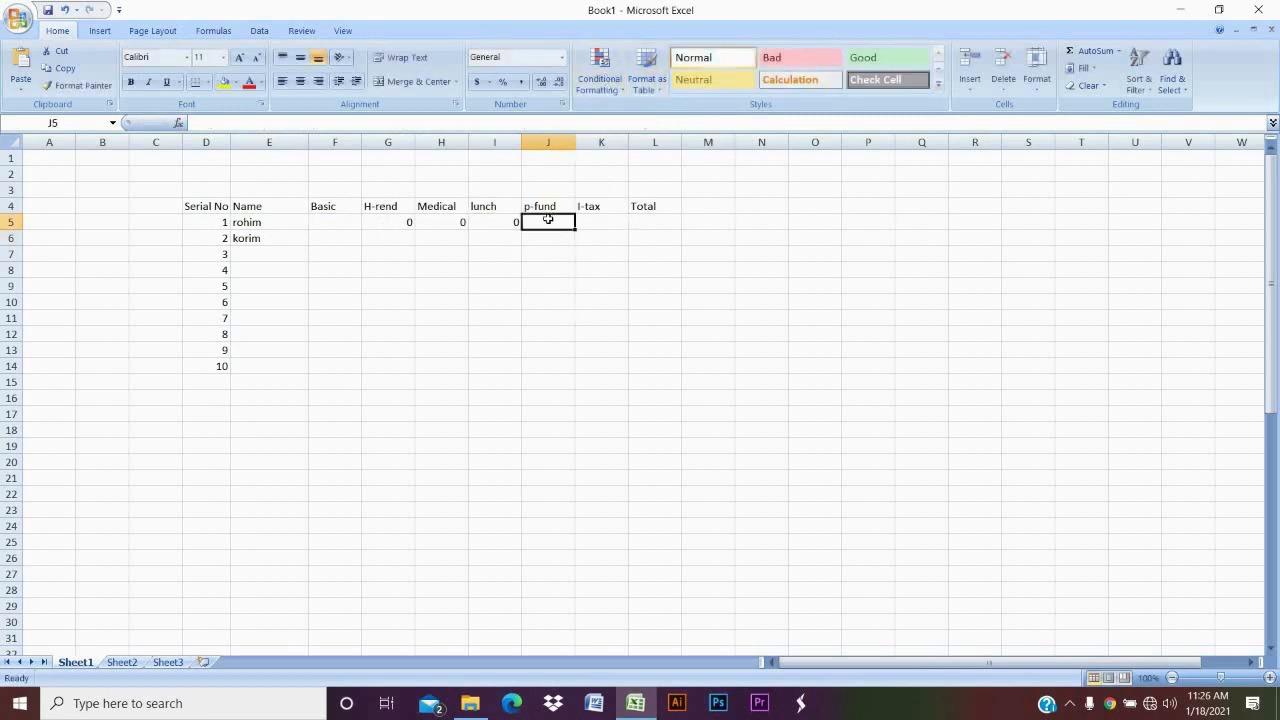
double_click(548, 220)
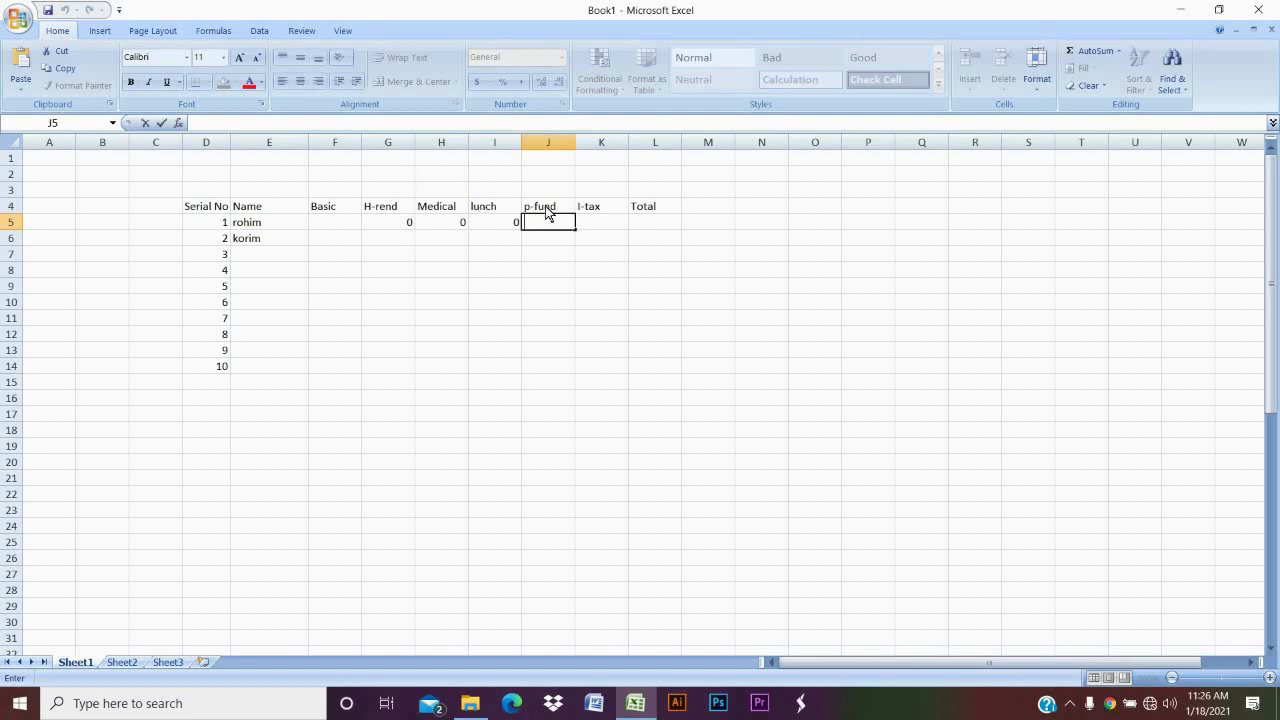
text(=IF(F5>=10000,F5*3%,IF(F5>=11000,F5*3%,IF(F5>=12000,F5*4%,IF(F5>=13000,F5*4%,F5*2%)))))
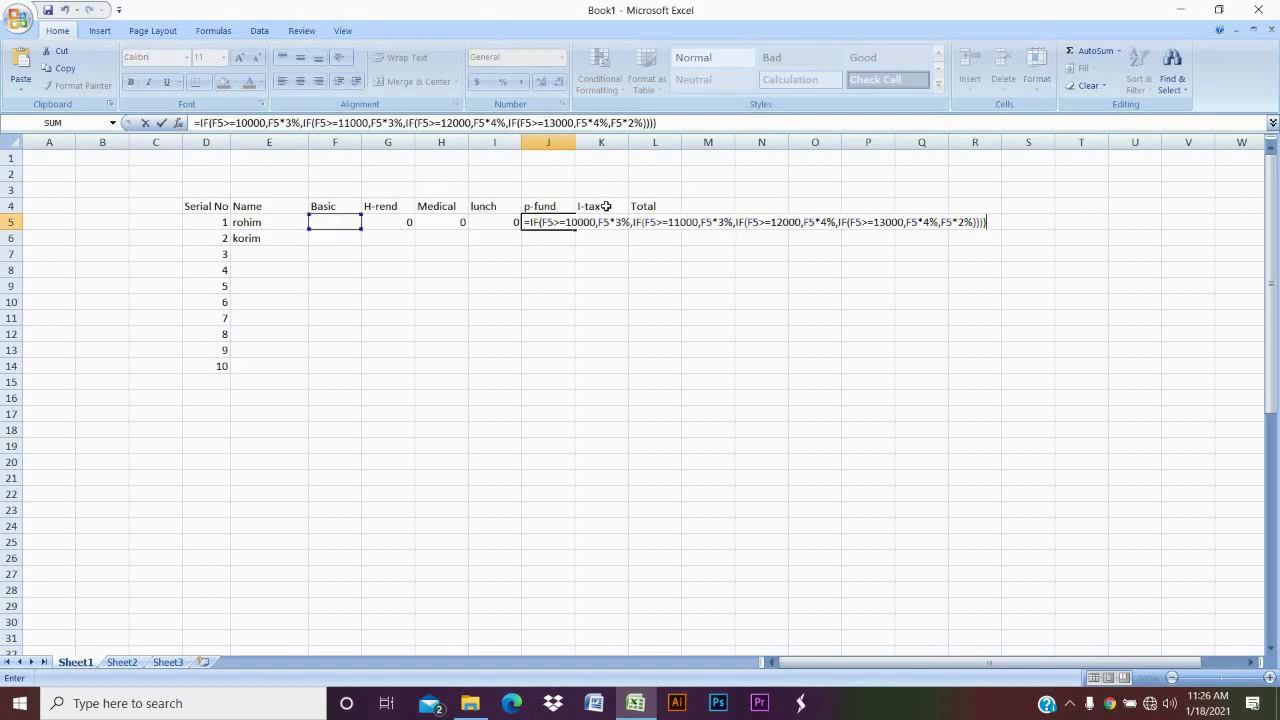
click(246, 122)
click(290, 122)
key(BackSpace)
text(2)
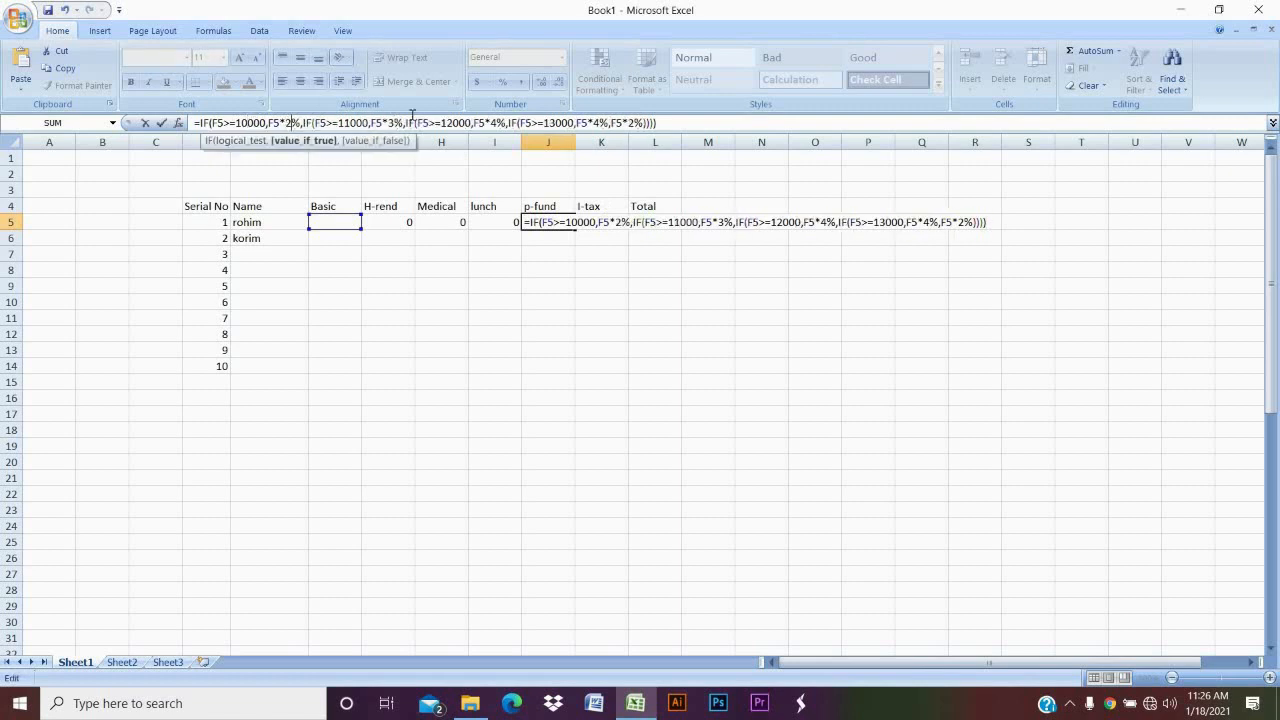
click(394, 122)
key(BackSpace)
text(2)
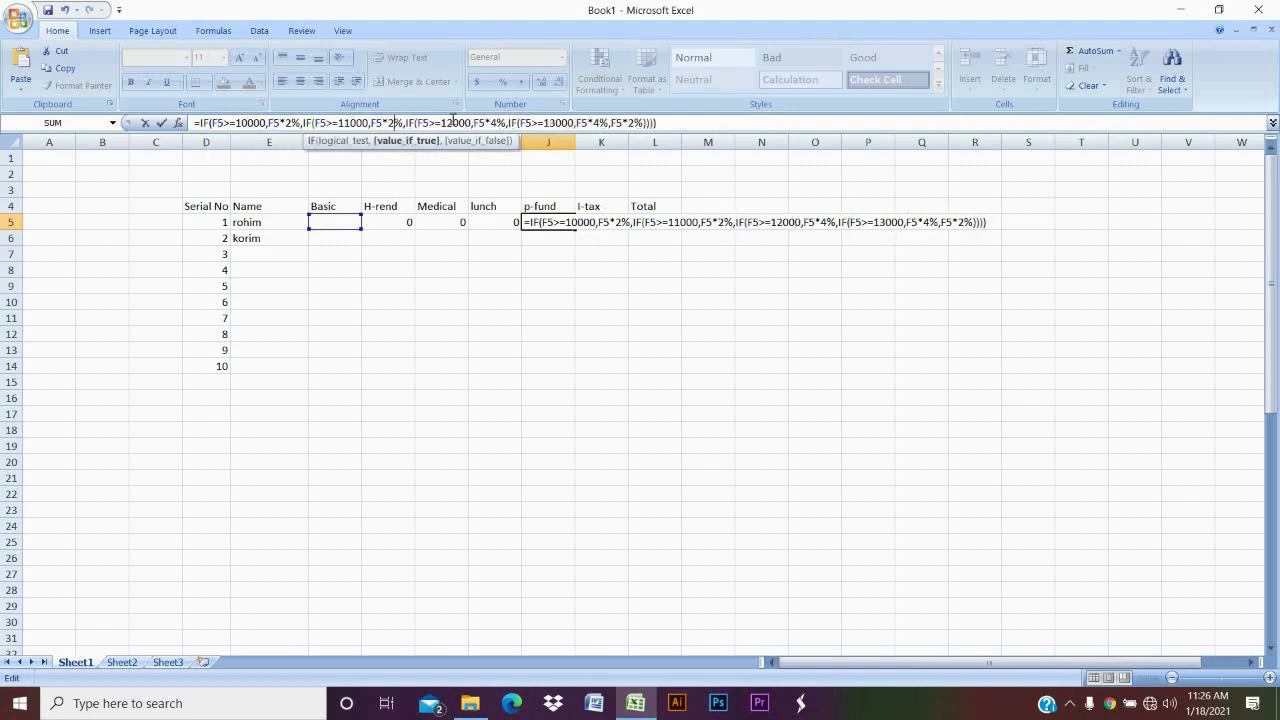
Set the F5>=12000 and F5>=13000 rates in J5's formula to 2% and commit it.
click(497, 122)
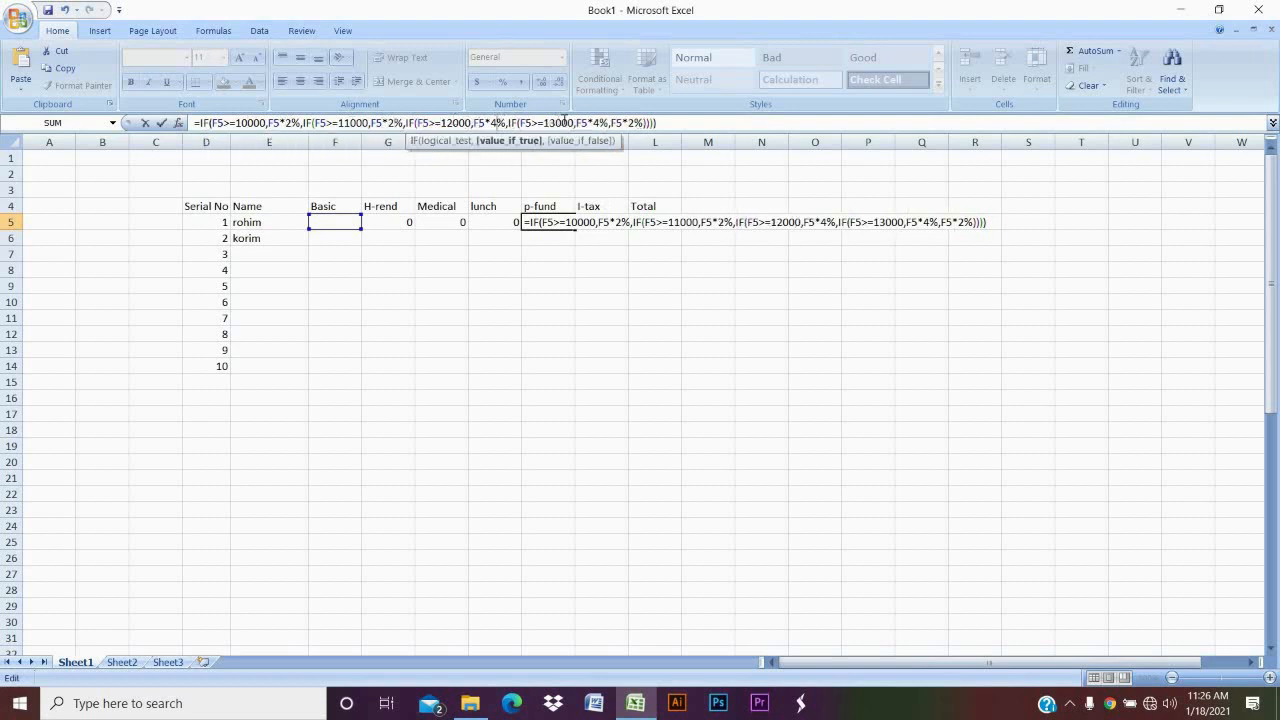
key(BackSpace)
text(2)
click(630, 121)
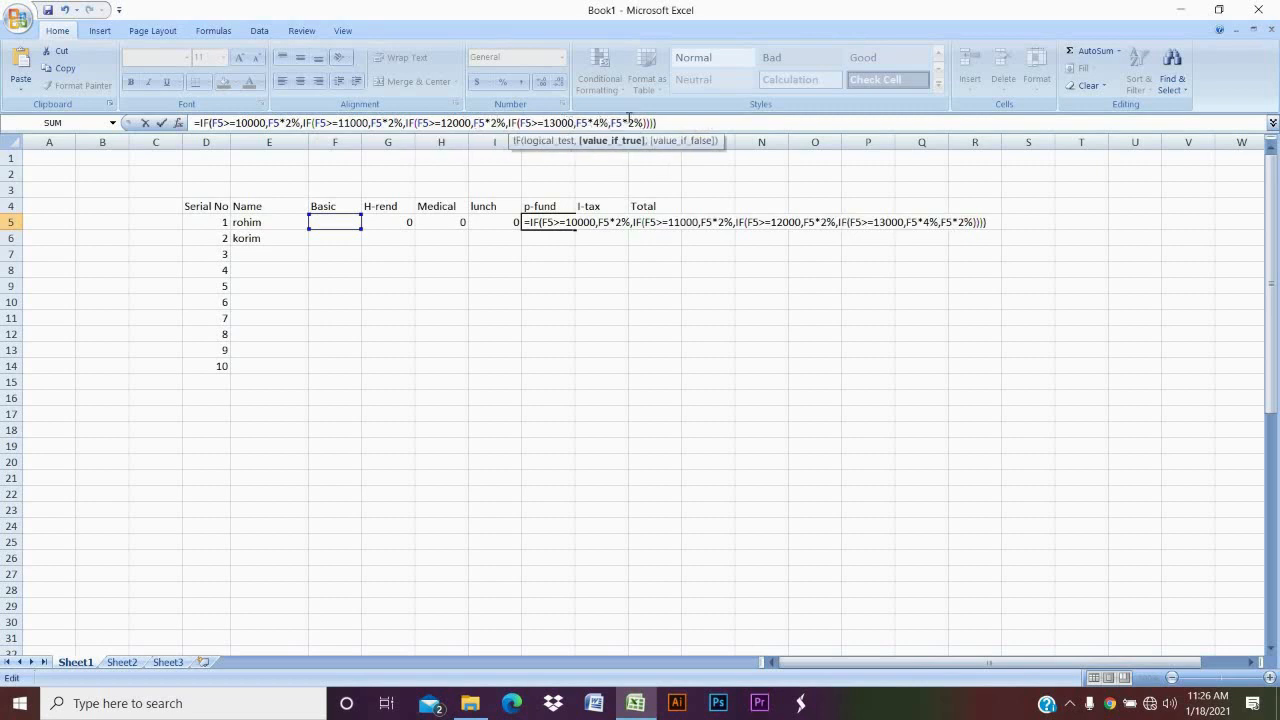
key(BackSpace)
text(2)
click(661, 122)
key(Return)
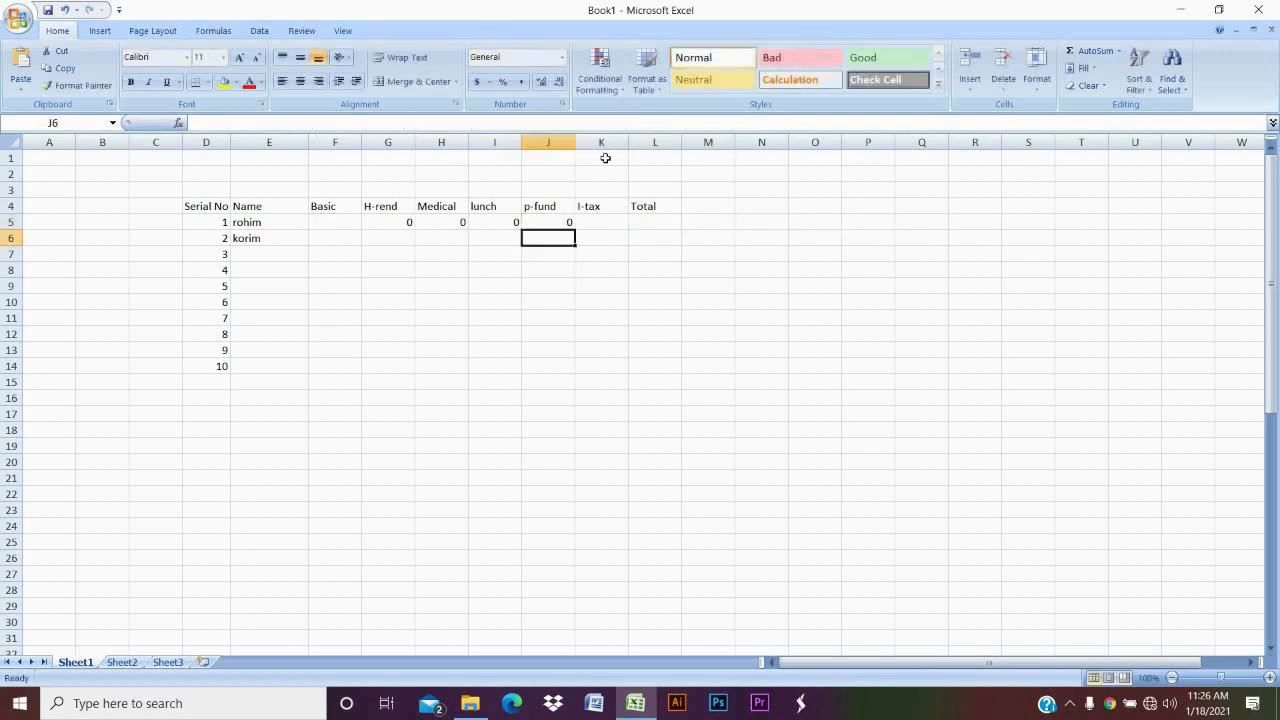
Paste the copied nested IF formula into the I-tax cell K5 and set its F5>=10000 and F5>=11000 rates to 2%.
double_click(597, 224)
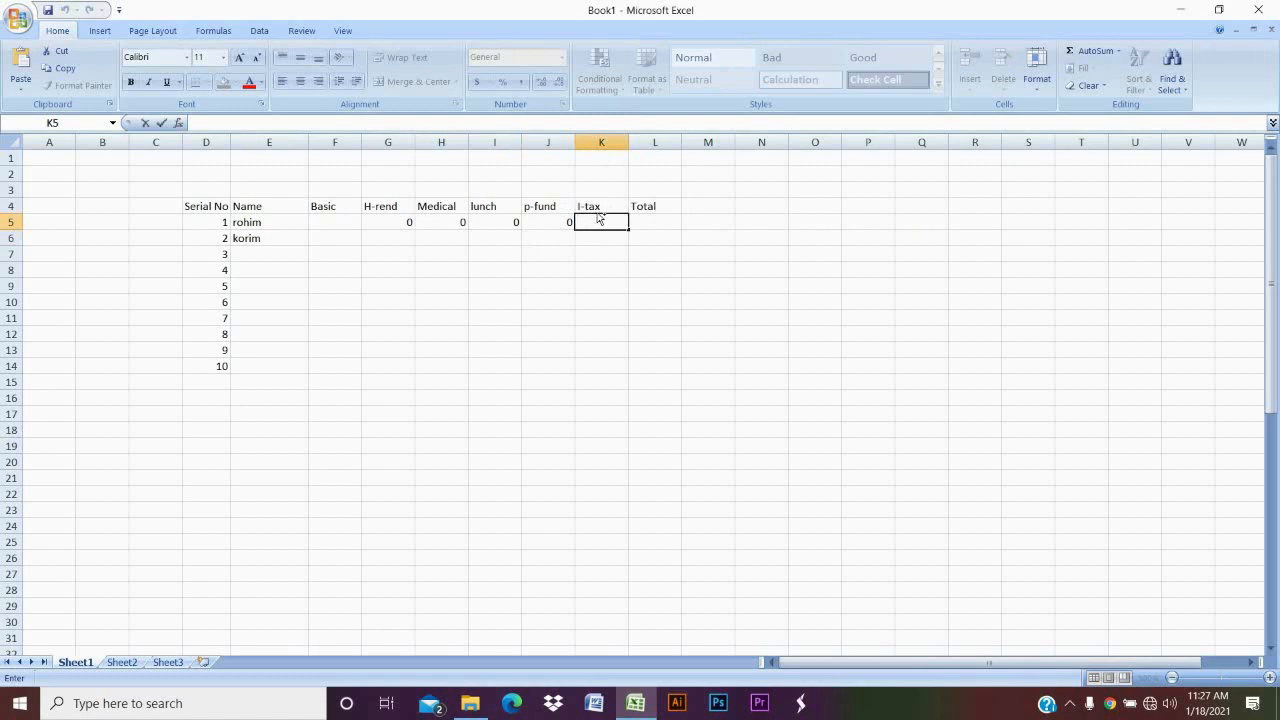
text(=IF(F5>=10000,F5*3%,IF(F5>=11000,F5*3%,IF(F5>=12000,F5*4%,IF(F5>=13000,F5*4%,F5*2%)))))
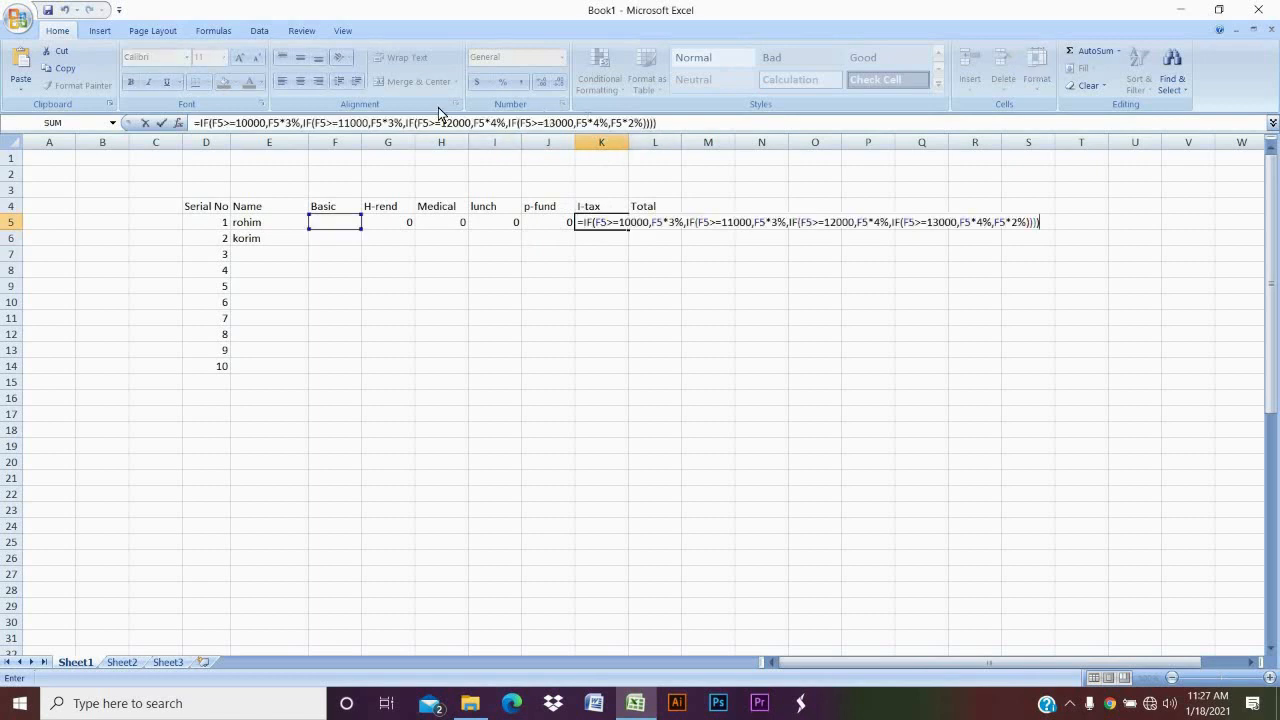
click(289, 122)
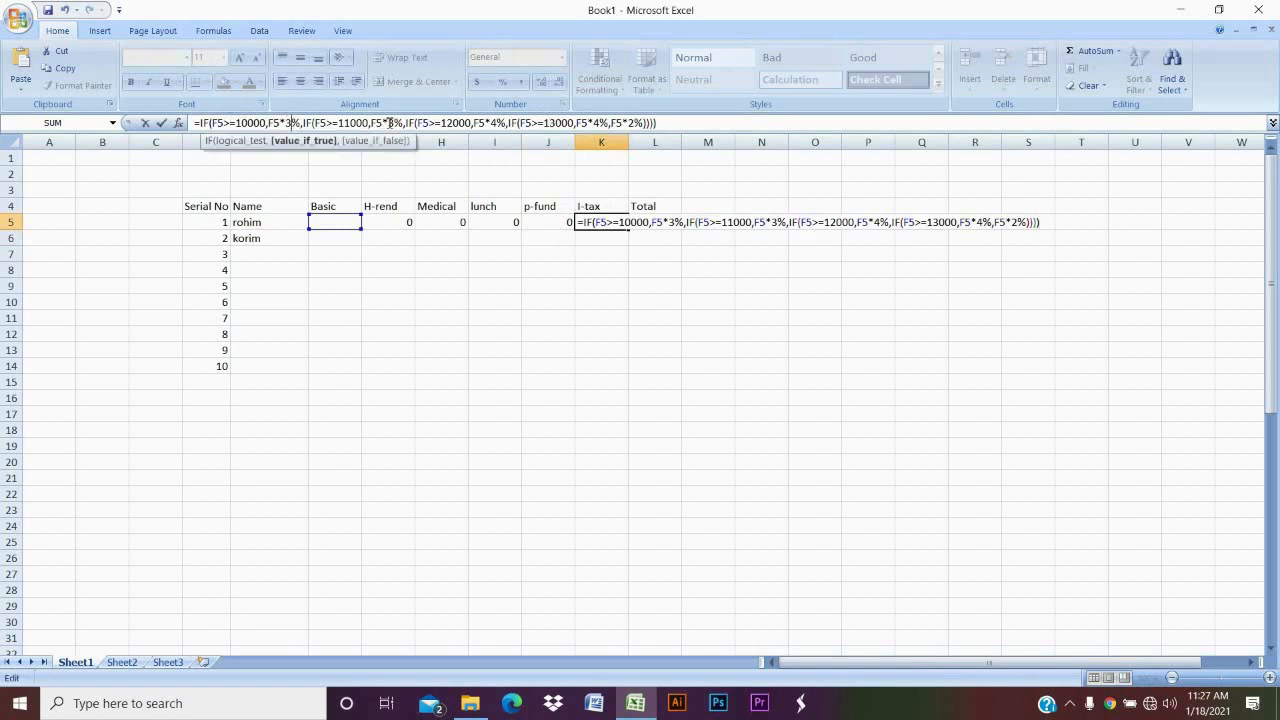
key(BackSpace)
text(2)
click(394, 122)
key(BackSpace)
text(2)
Set the F5>=12000 and F5>=13000 rates in K5's formula to 2% and commit it.
click(499, 122)
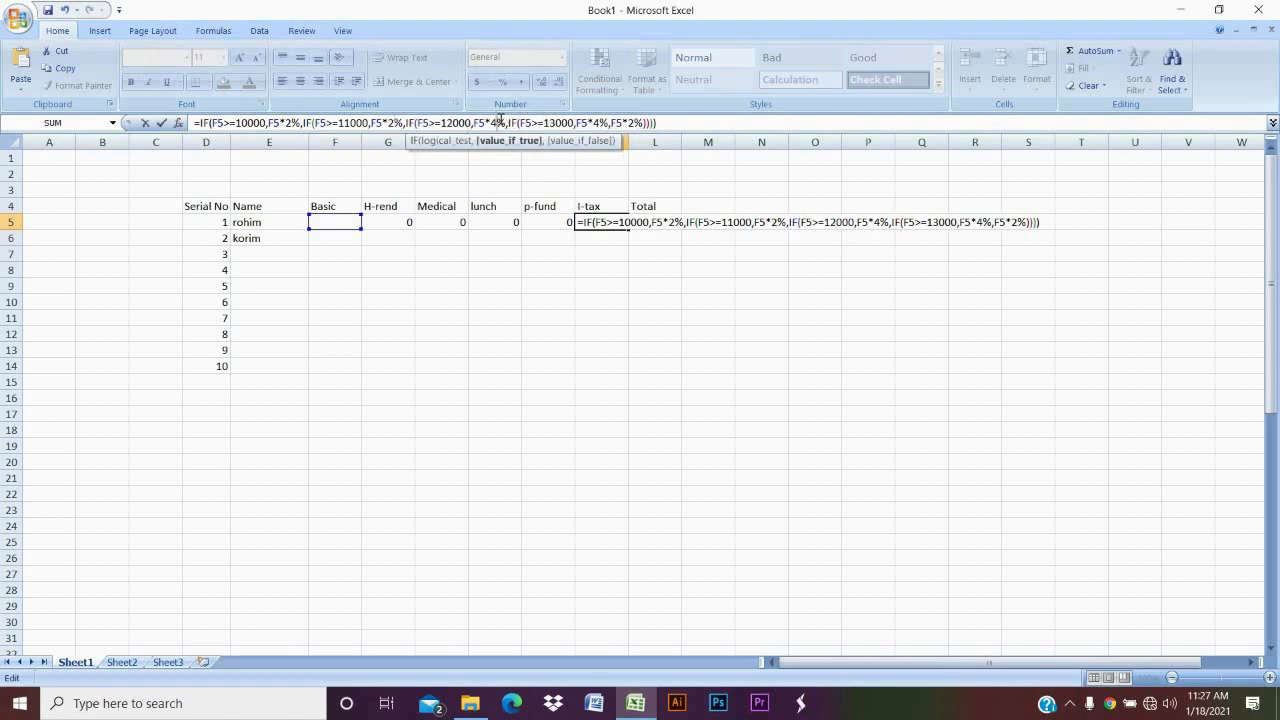
key(BackSpace)
text(2)
click(600, 122)
key(BackSpace)
text(2)
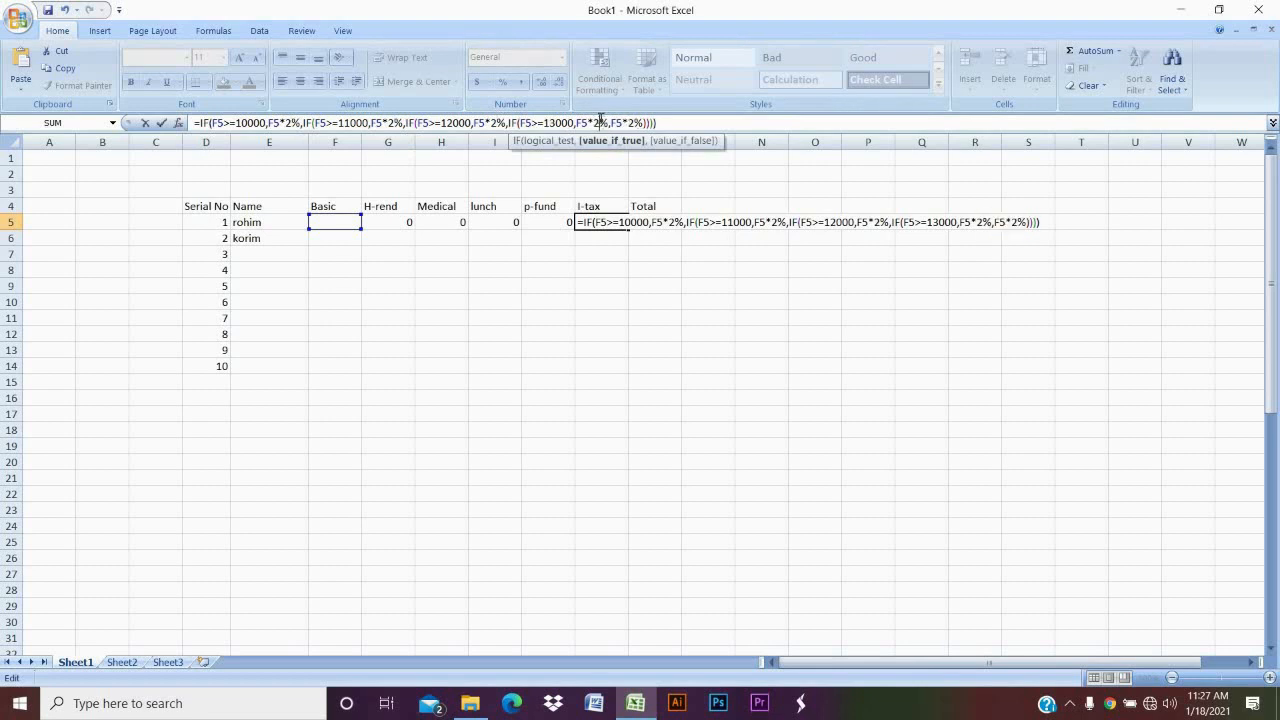
click(684, 120)
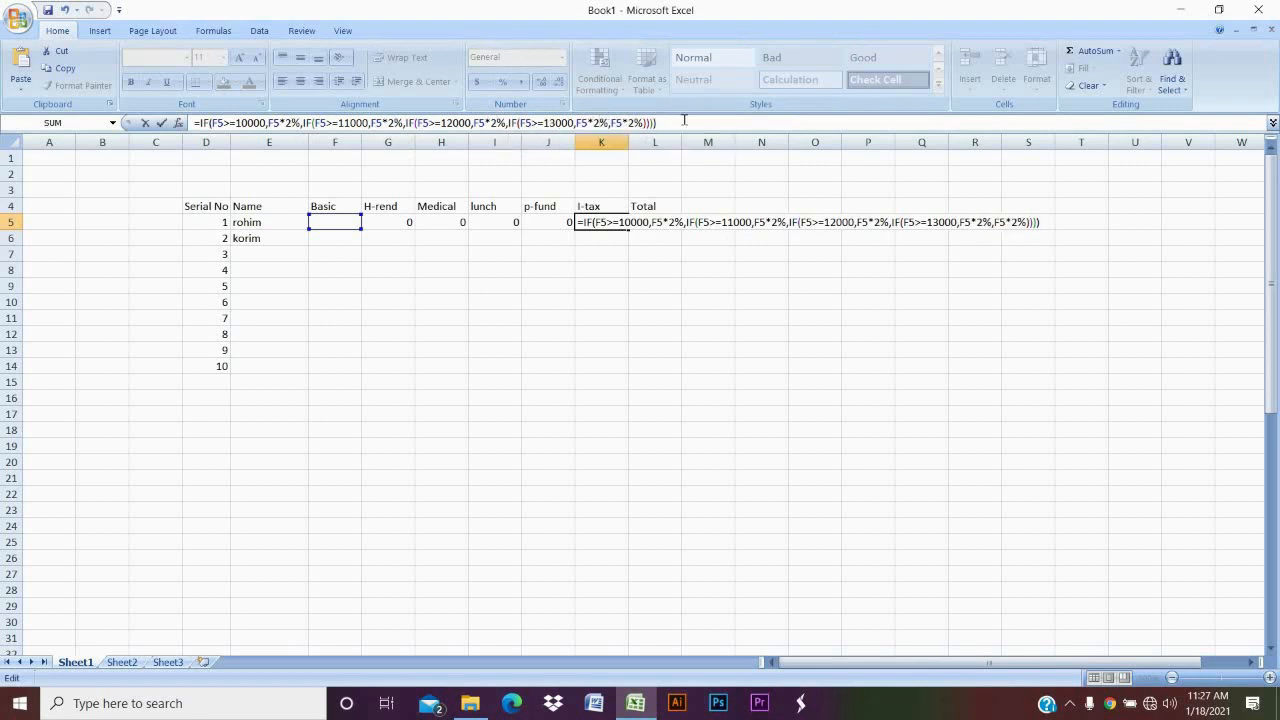
key(Return)
Start a parenthesised formula in the Total cell L5 that adds F5, G5, H5 and I5.
click(657, 220)
double_click(657, 220)
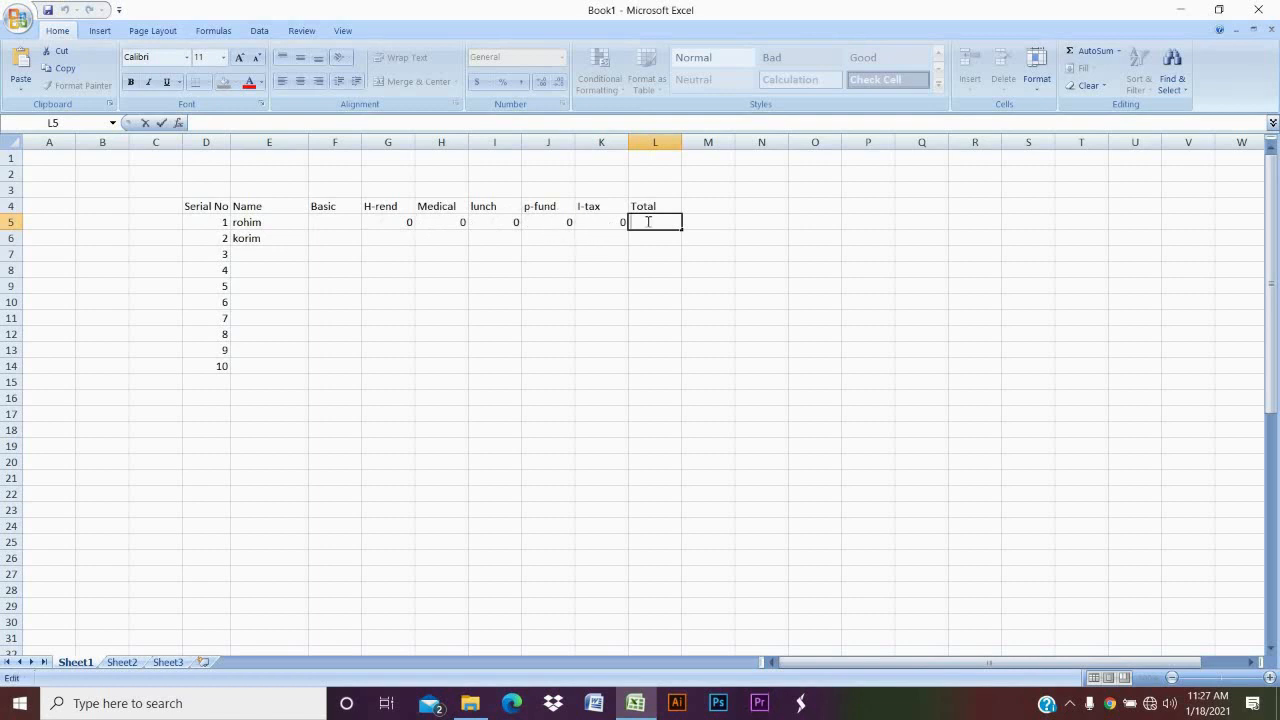
text(=()
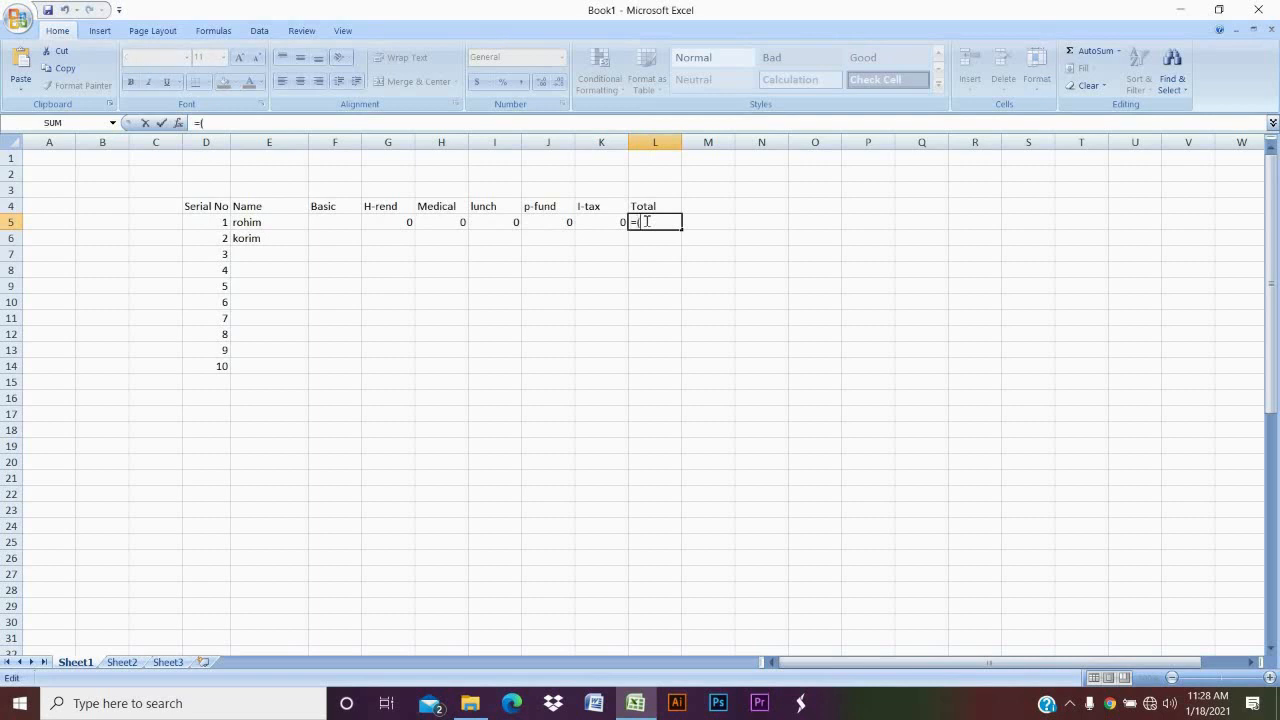
click(348, 221)
text(+)
click(405, 222)
text(+)
click(446, 221)
text(+)
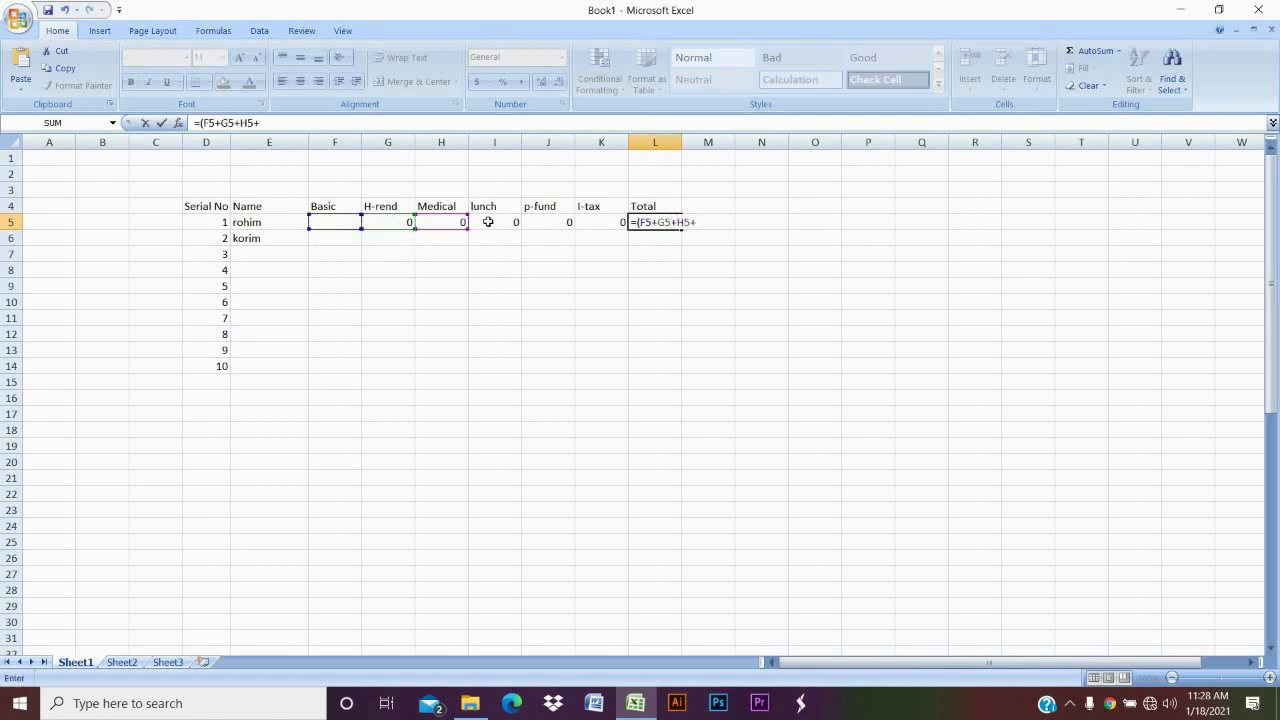
click(489, 221)
Subtract J5 and K5 in L5's formula, close the parenthesis and commit it.
text(-)
click(565, 221)
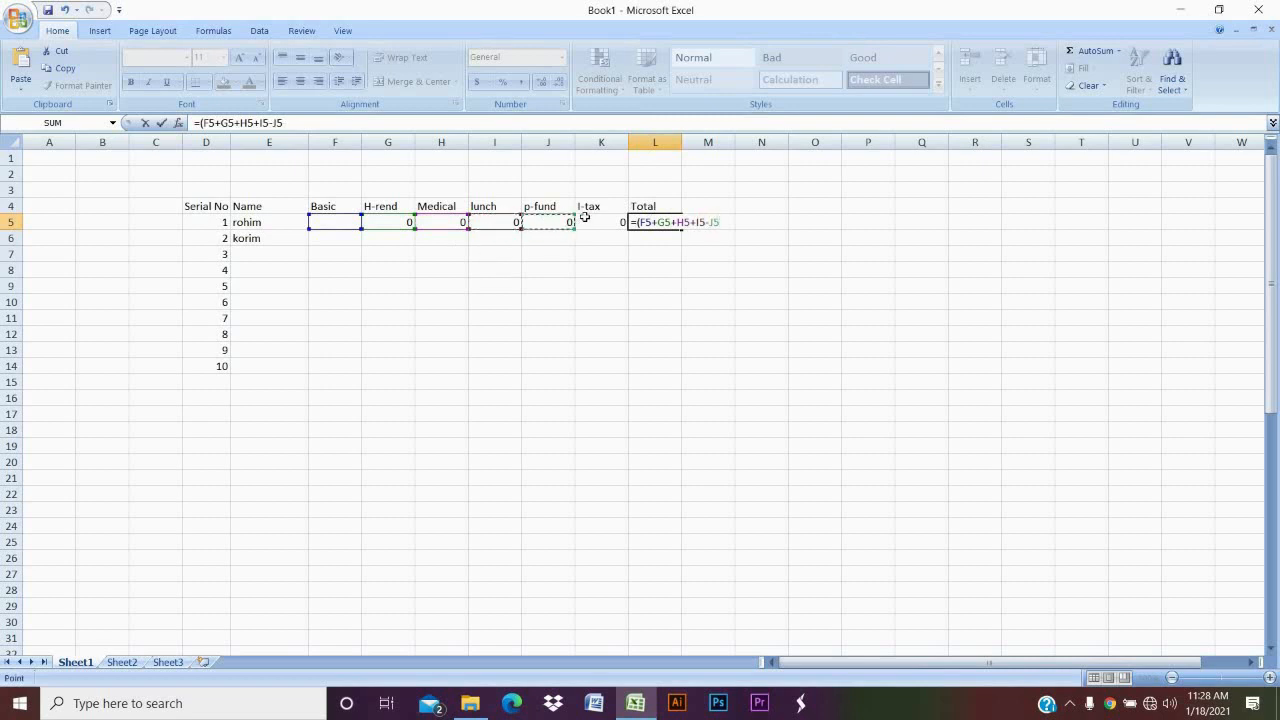
text(-)
click(596, 220)
text())
key(Return)
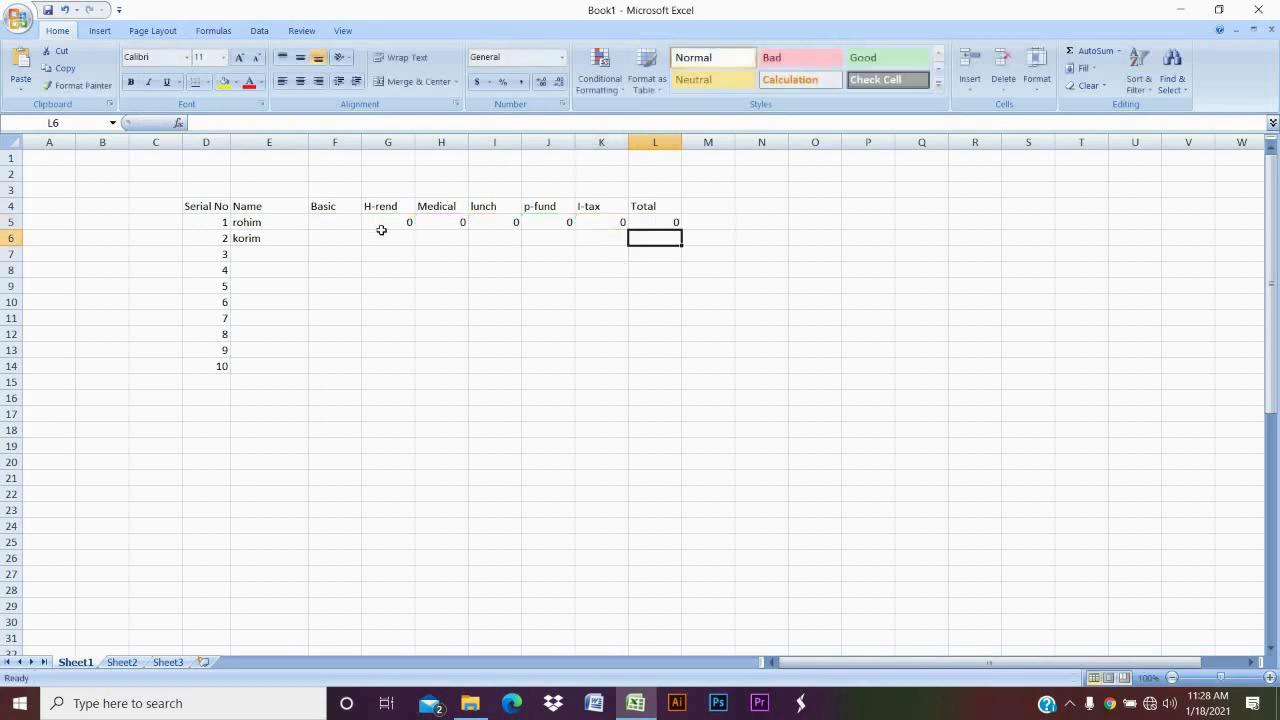
click(410, 273)
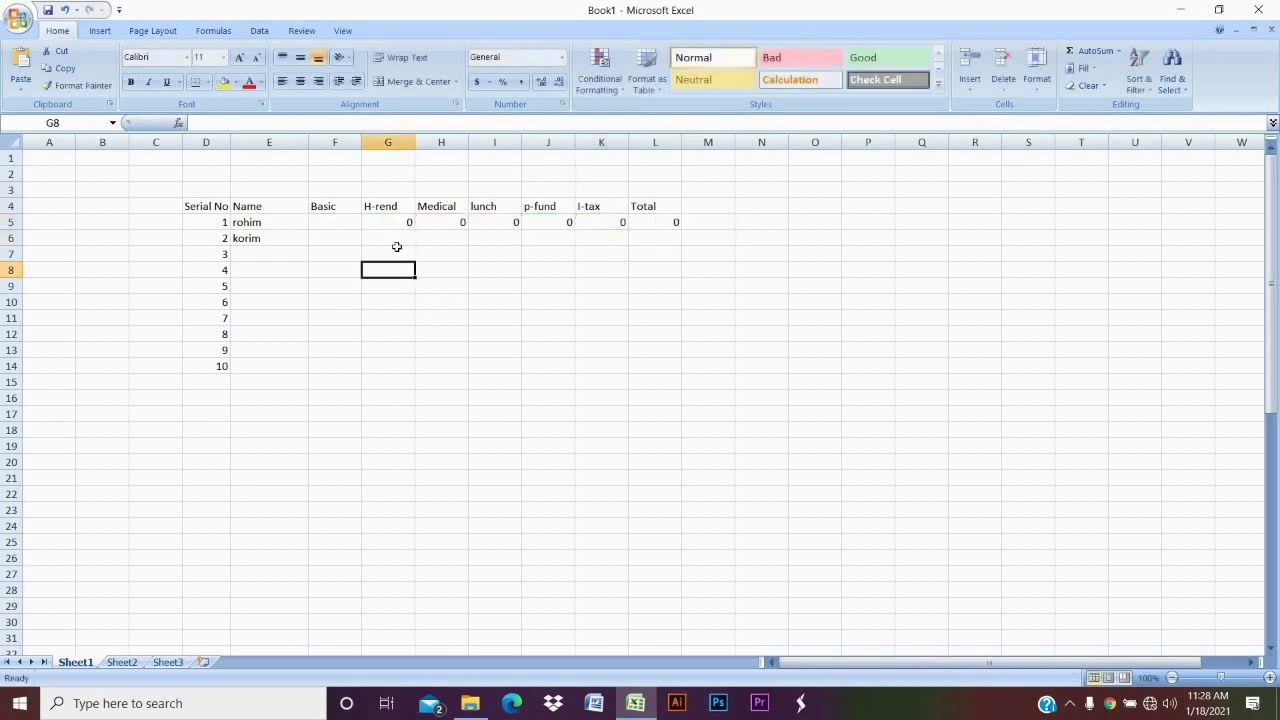
click(390, 223)
click(432, 271)
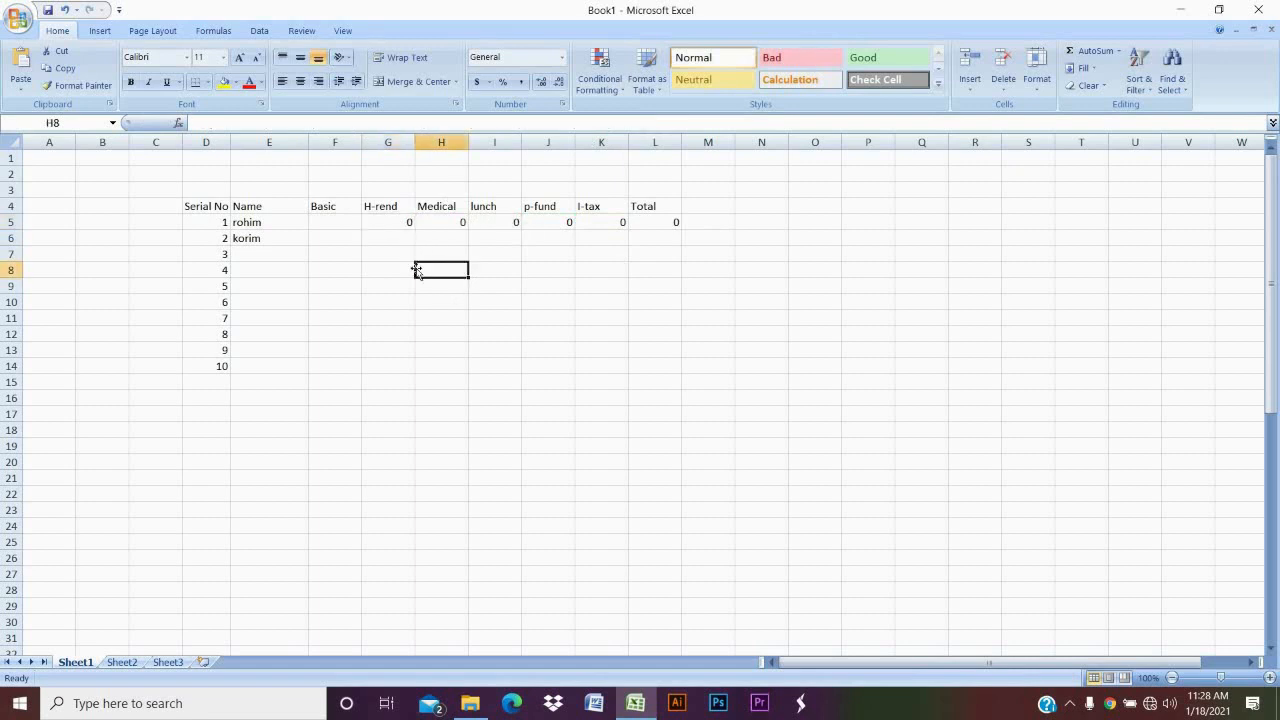
click(400, 272)
click(405, 256)
click(443, 263)
click(405, 292)
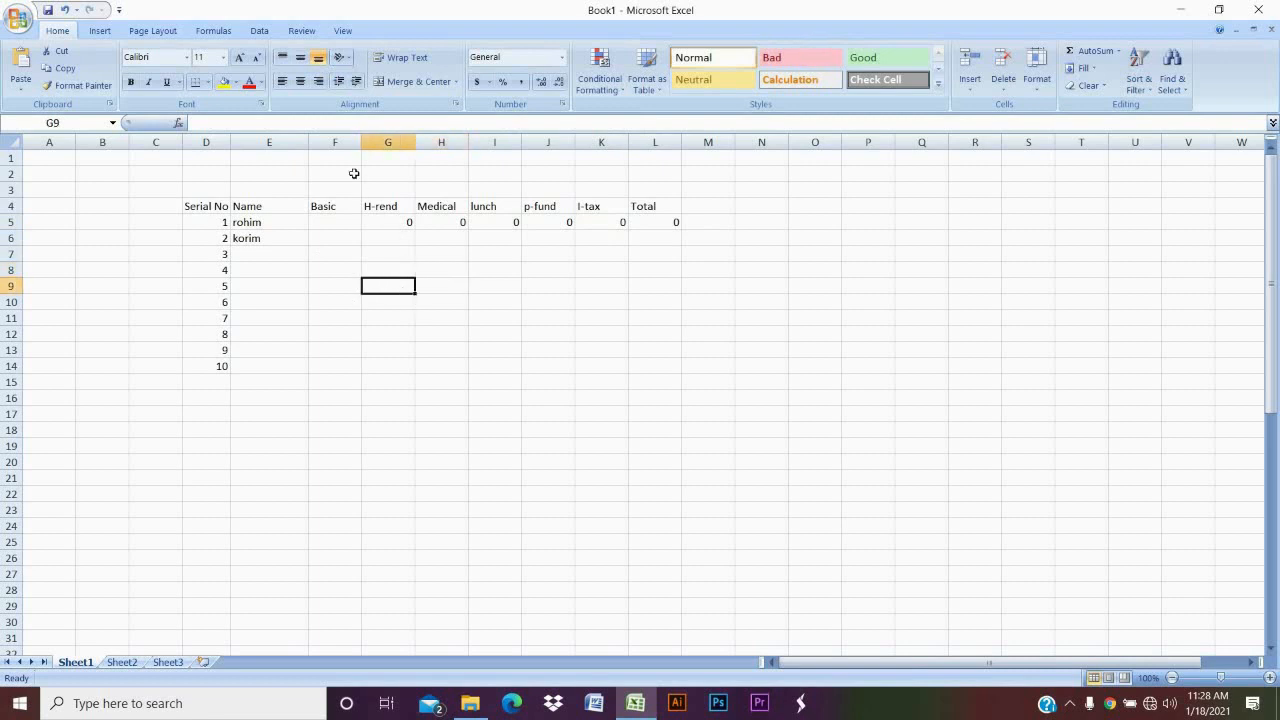
click(438, 270)
click(508, 268)
click(427, 252)
click(424, 244)
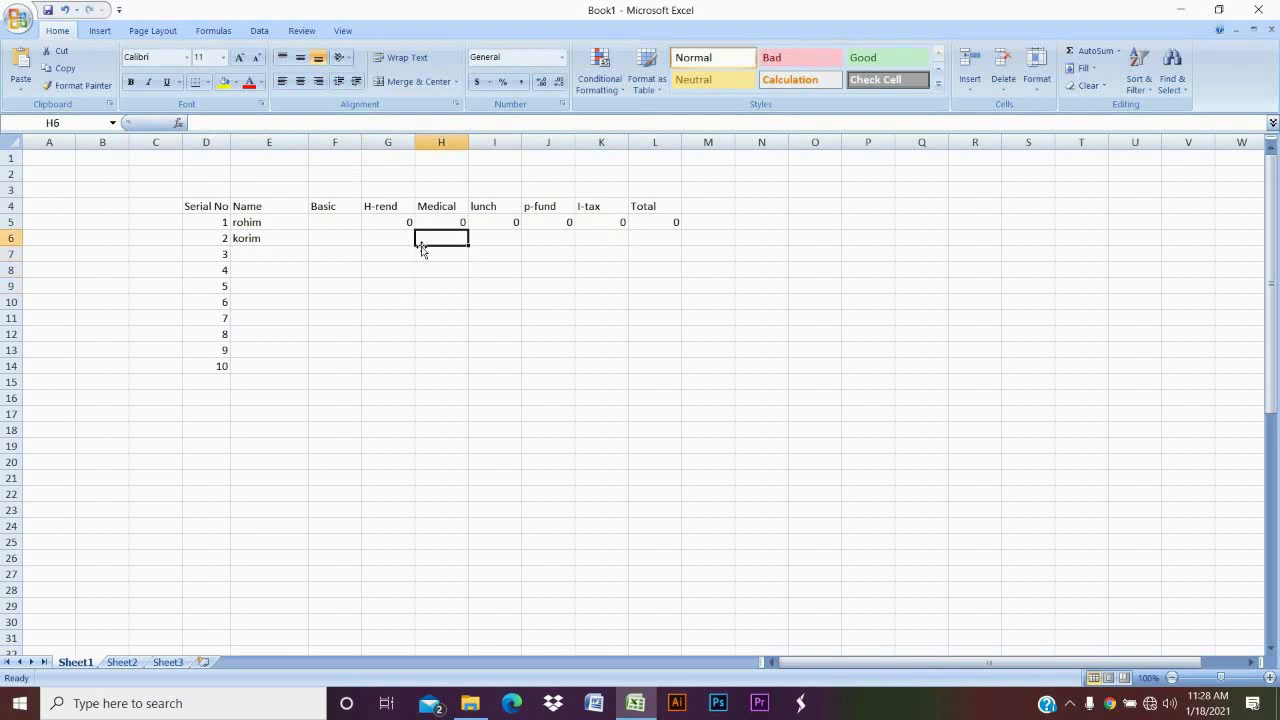
click(456, 273)
click(540, 272)
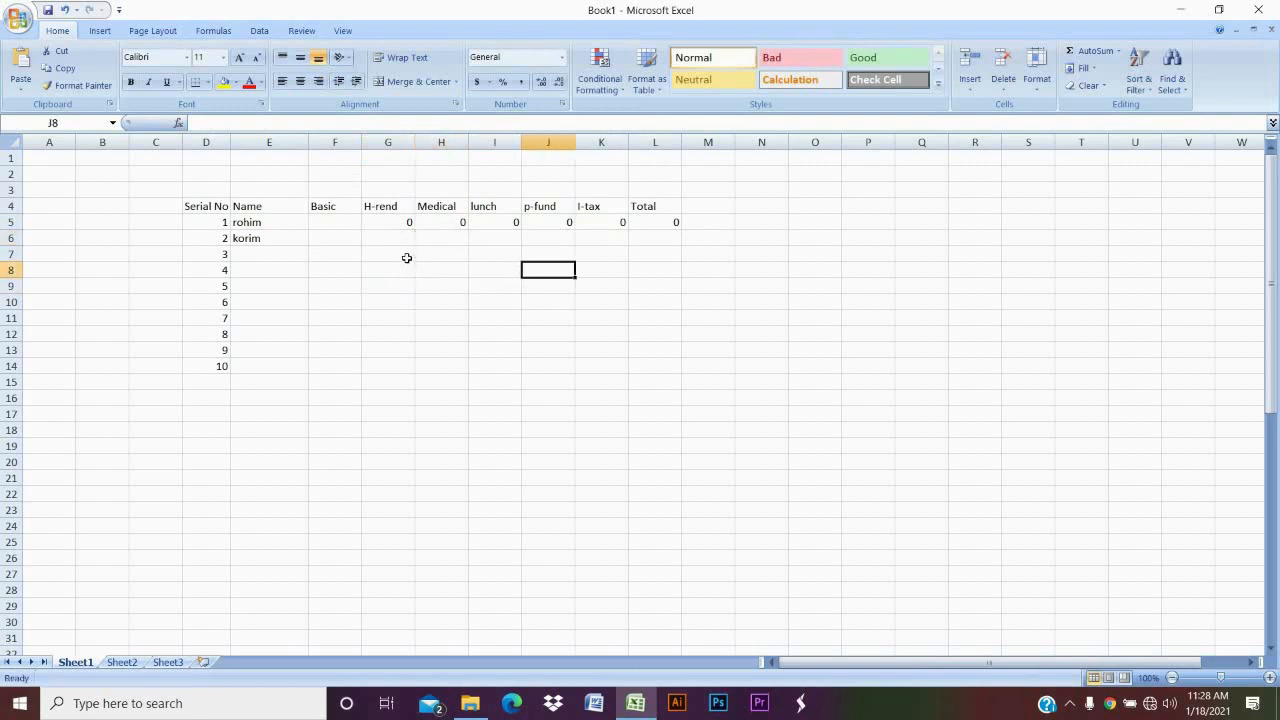
click(390, 226)
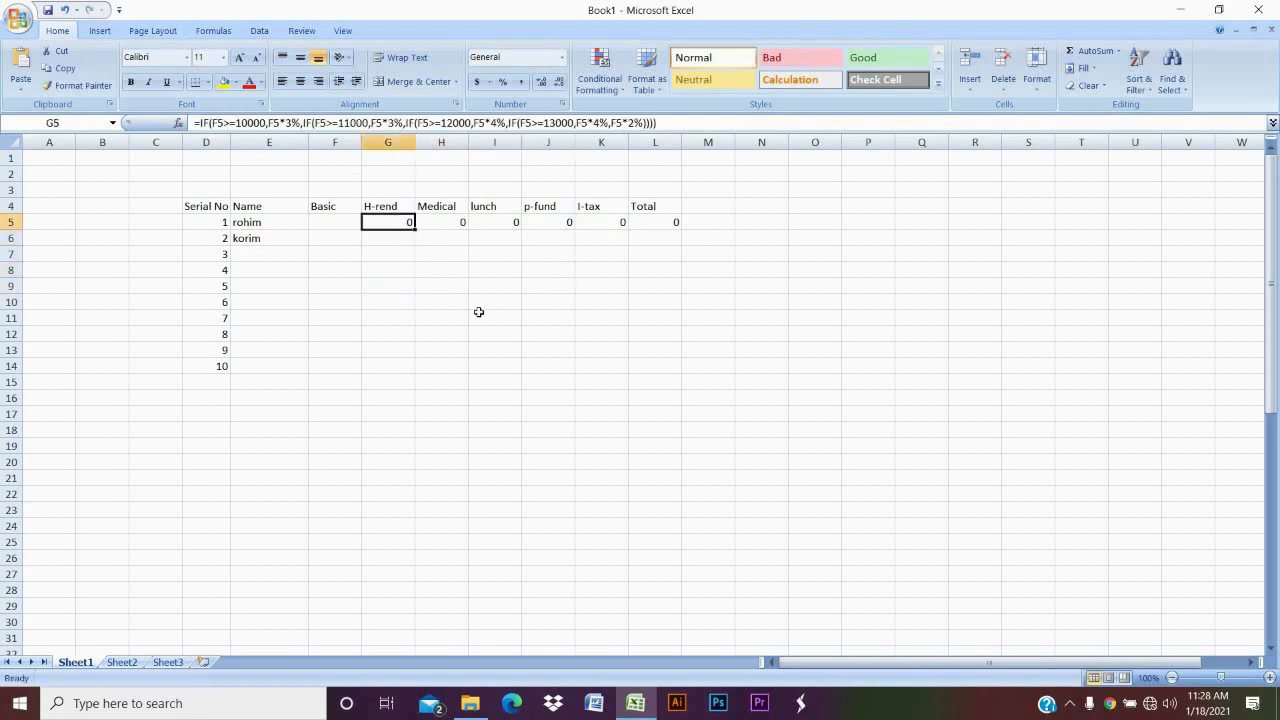
click(558, 287)
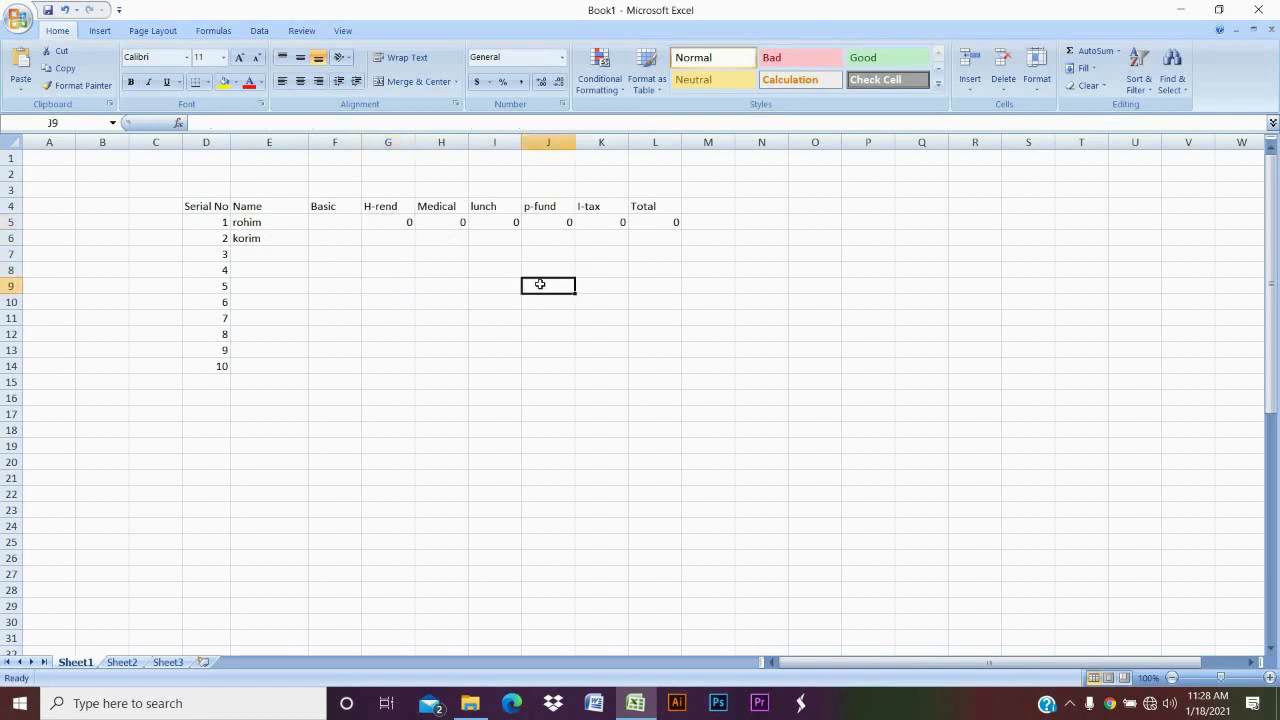
click(399, 228)
click(412, 268)
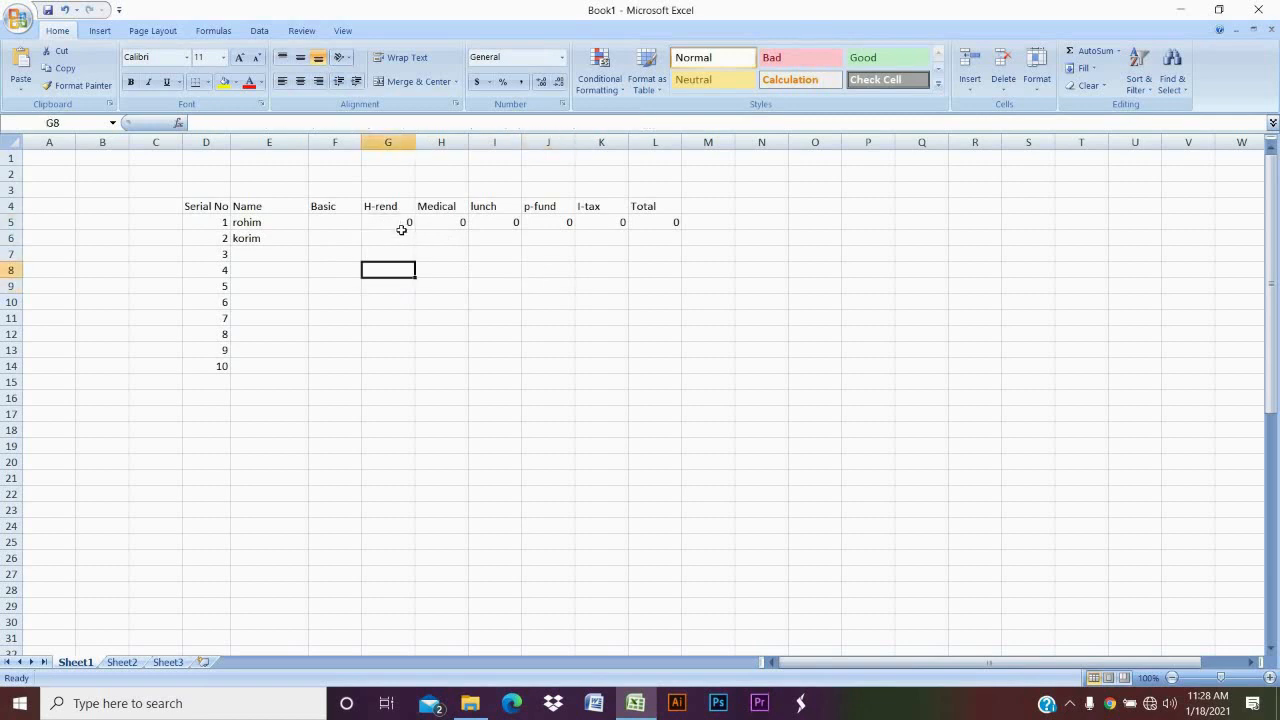
click(397, 224)
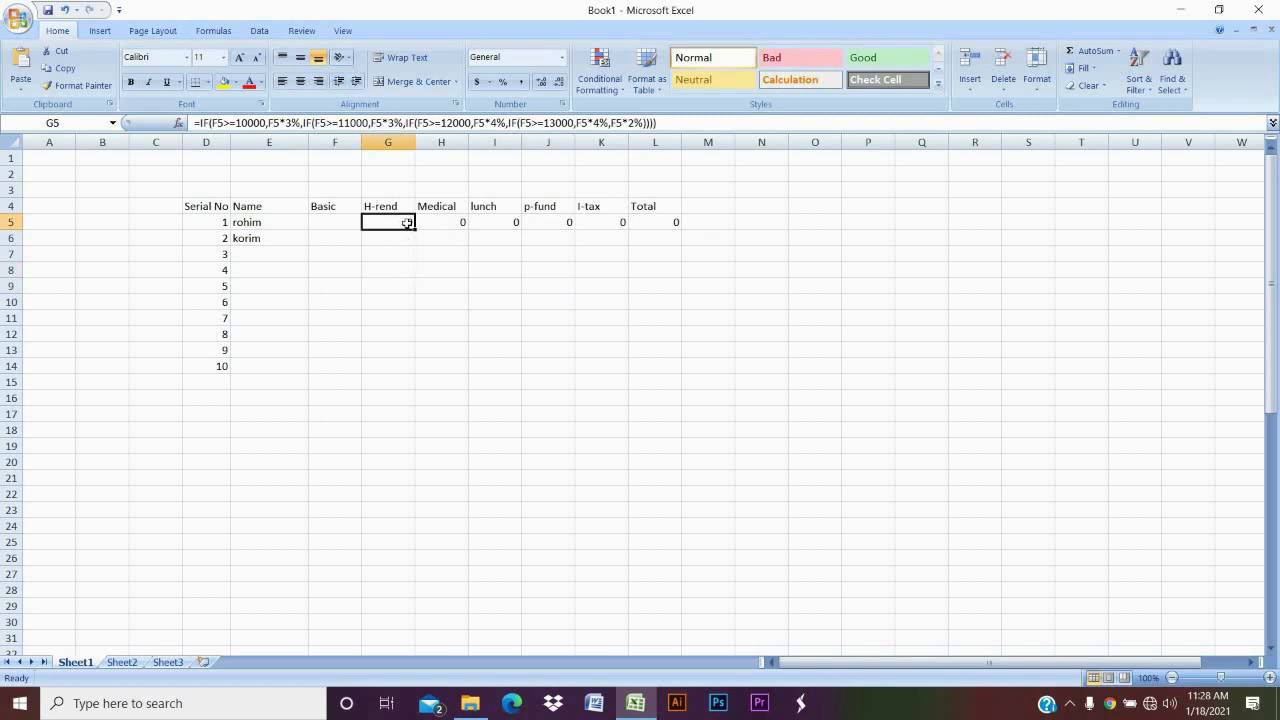
click(402, 257)
Fill the row 5 formulas in G5:L5 down through row 14.
drag(394, 226, 673, 223)
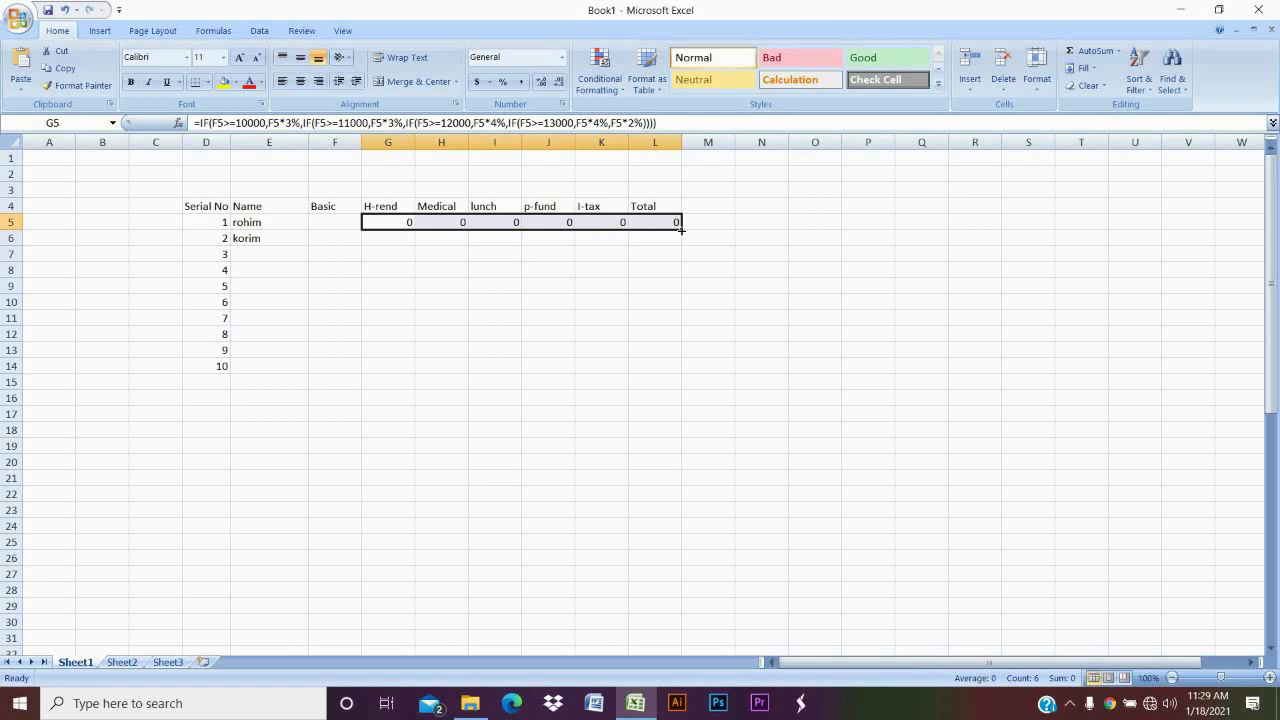
drag(680, 230, 673, 373)
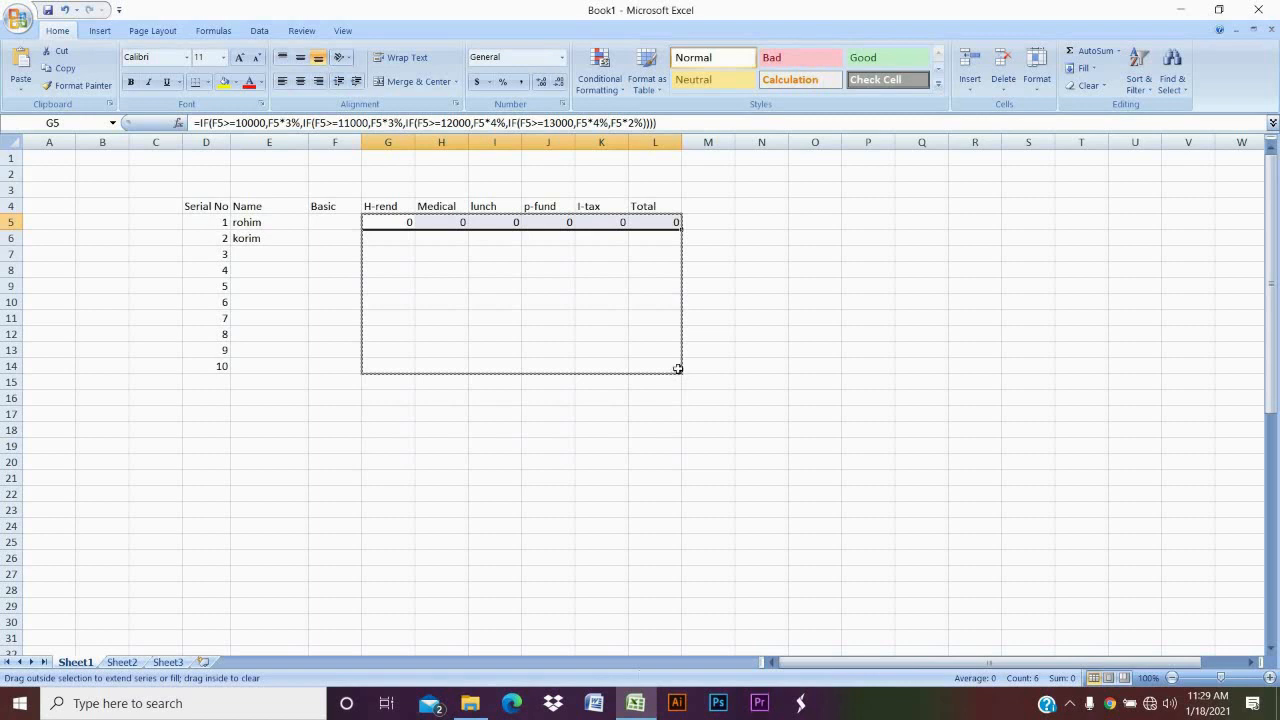
drag(678, 369, 678, 370)
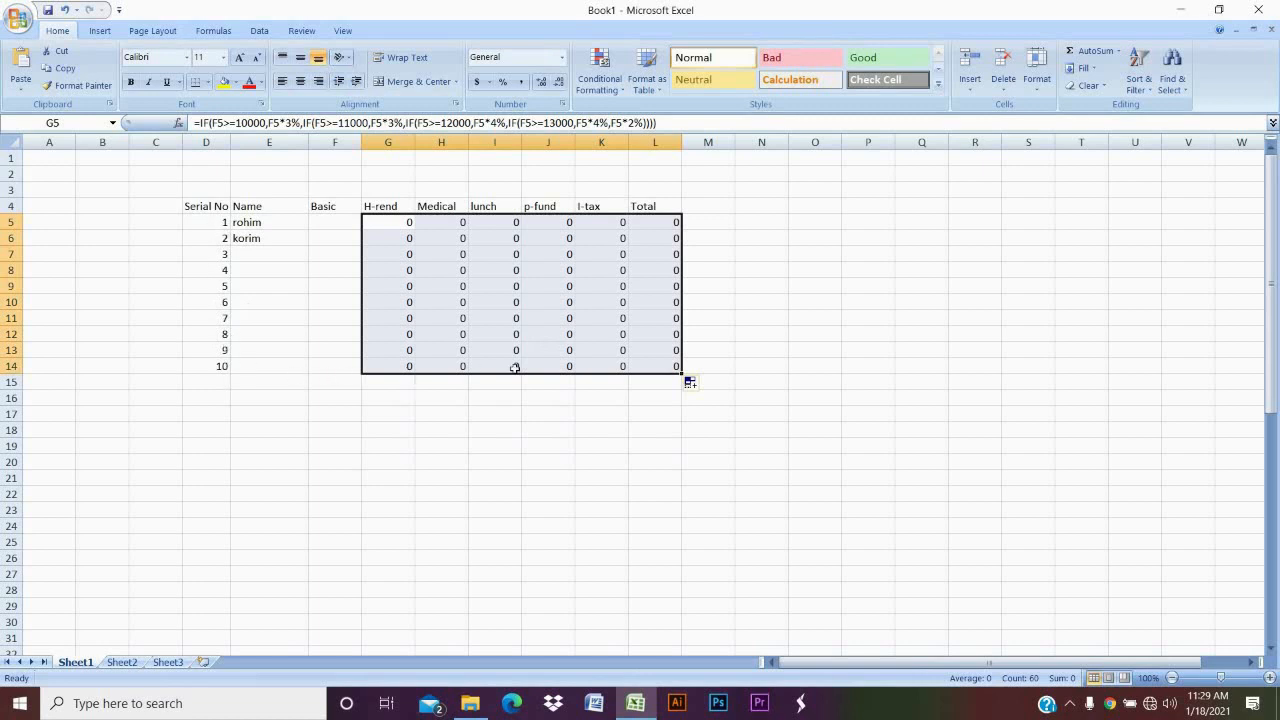
click(472, 410)
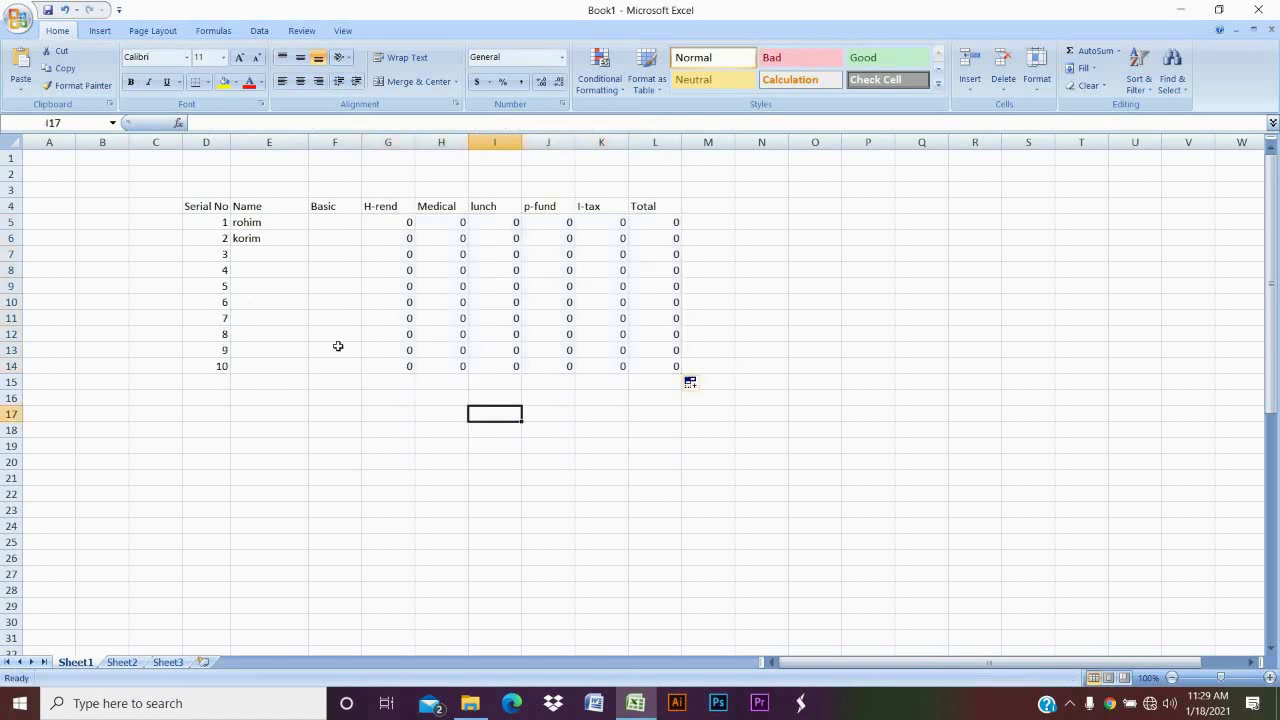
Enter the basic pay 12000 in F5 and 10000 in F6.
click(340, 222)
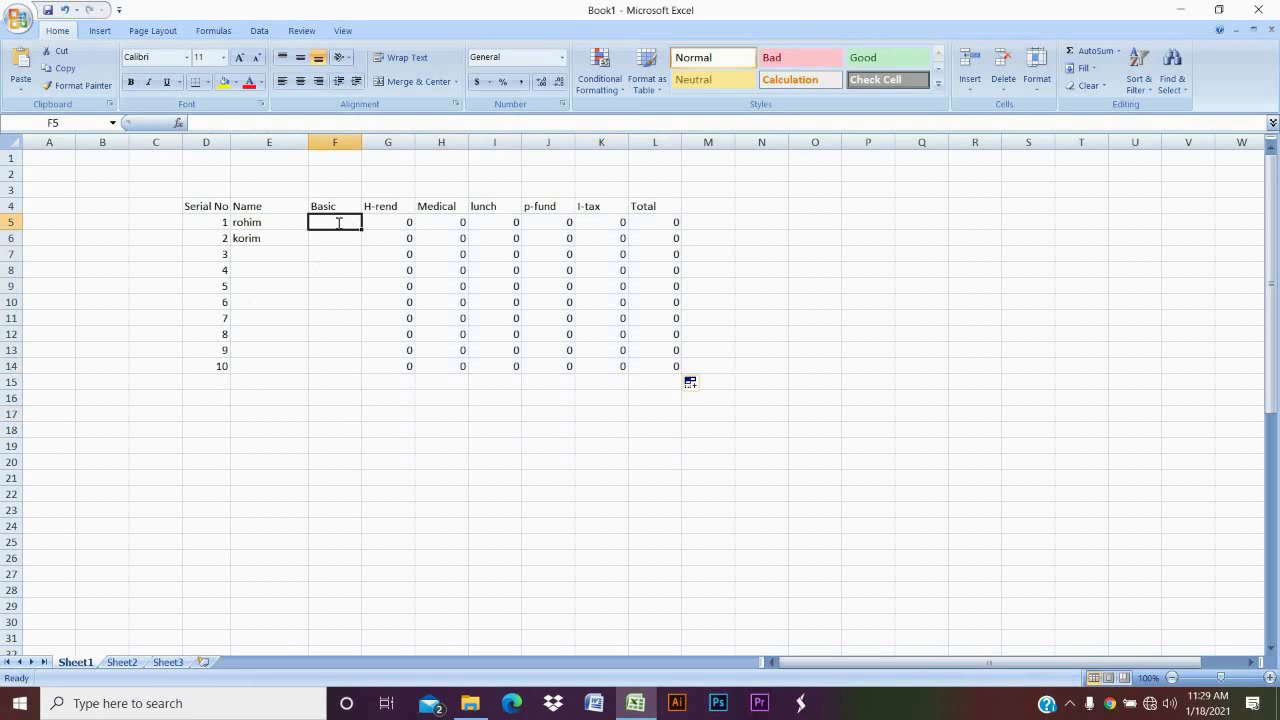
double_click(339, 223)
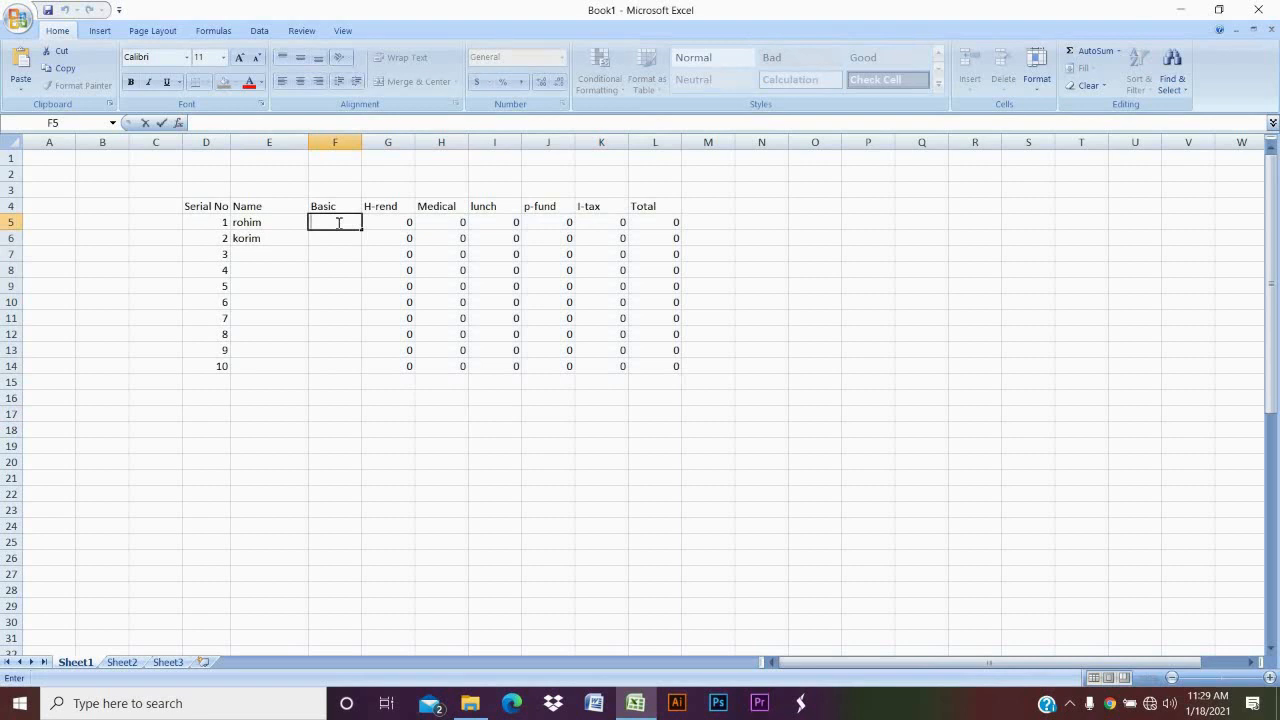
text(12000)
key(Return)
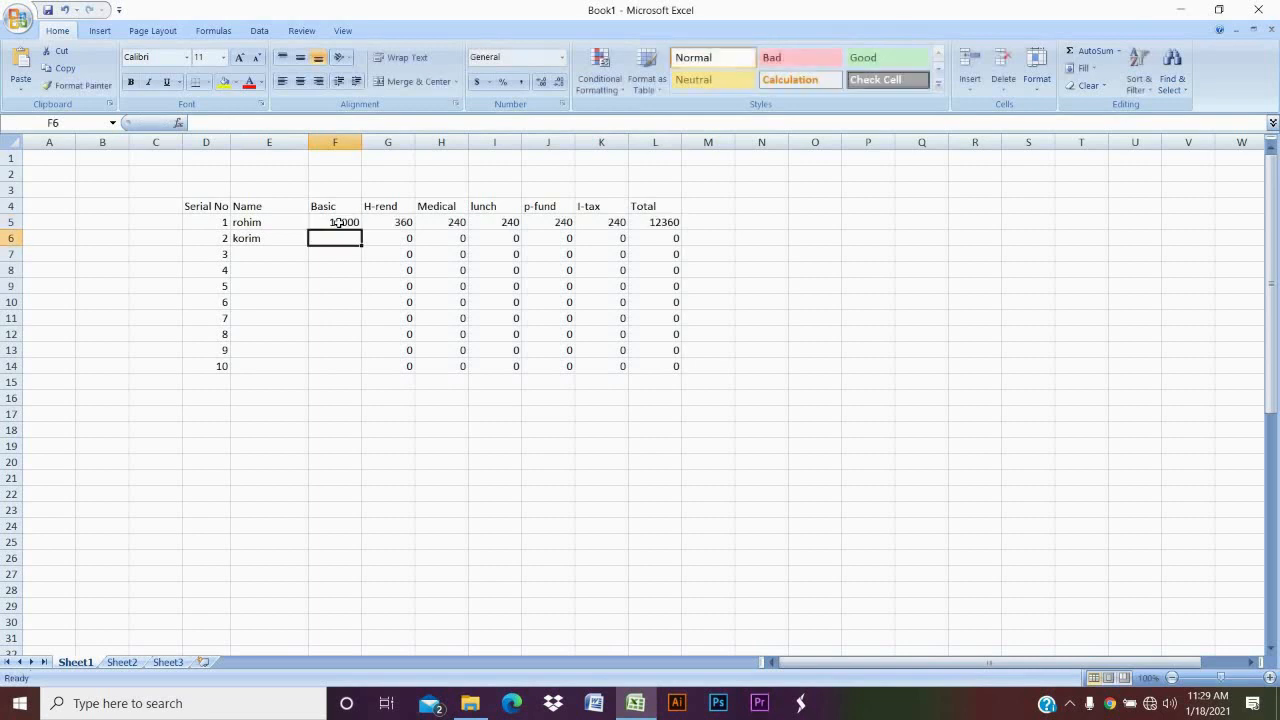
text(100)
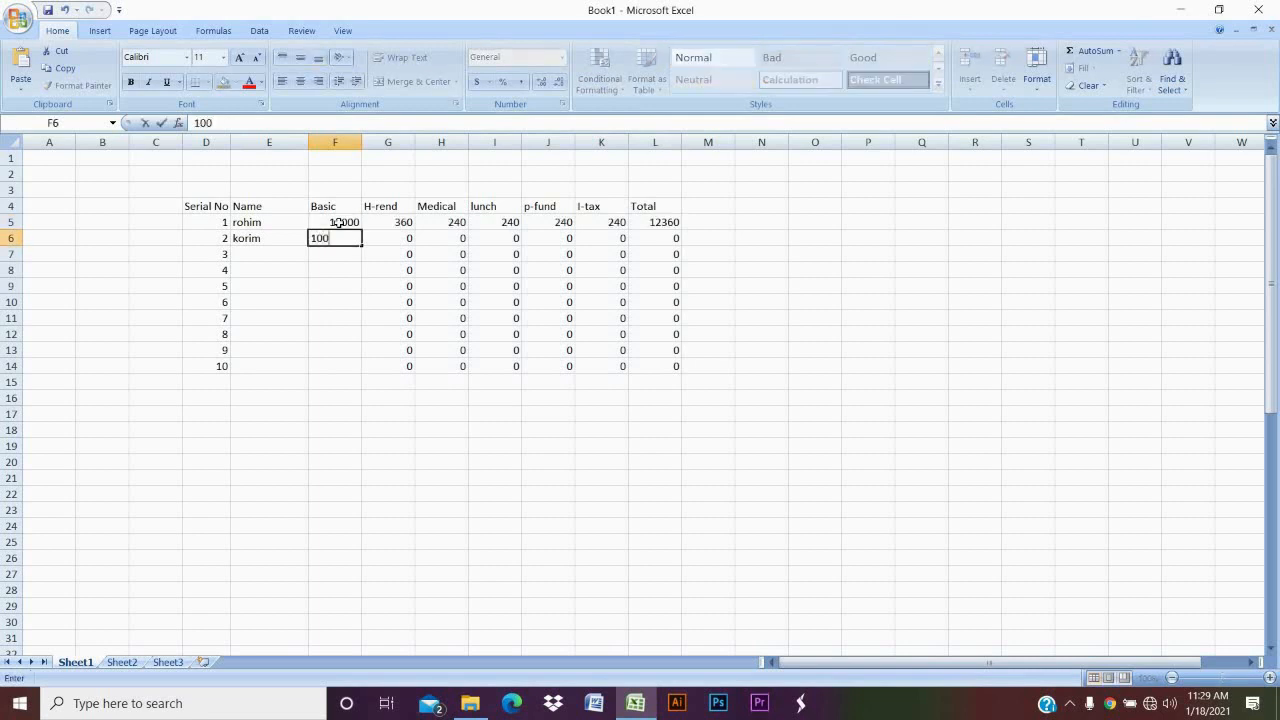
text(00)
key(Return)
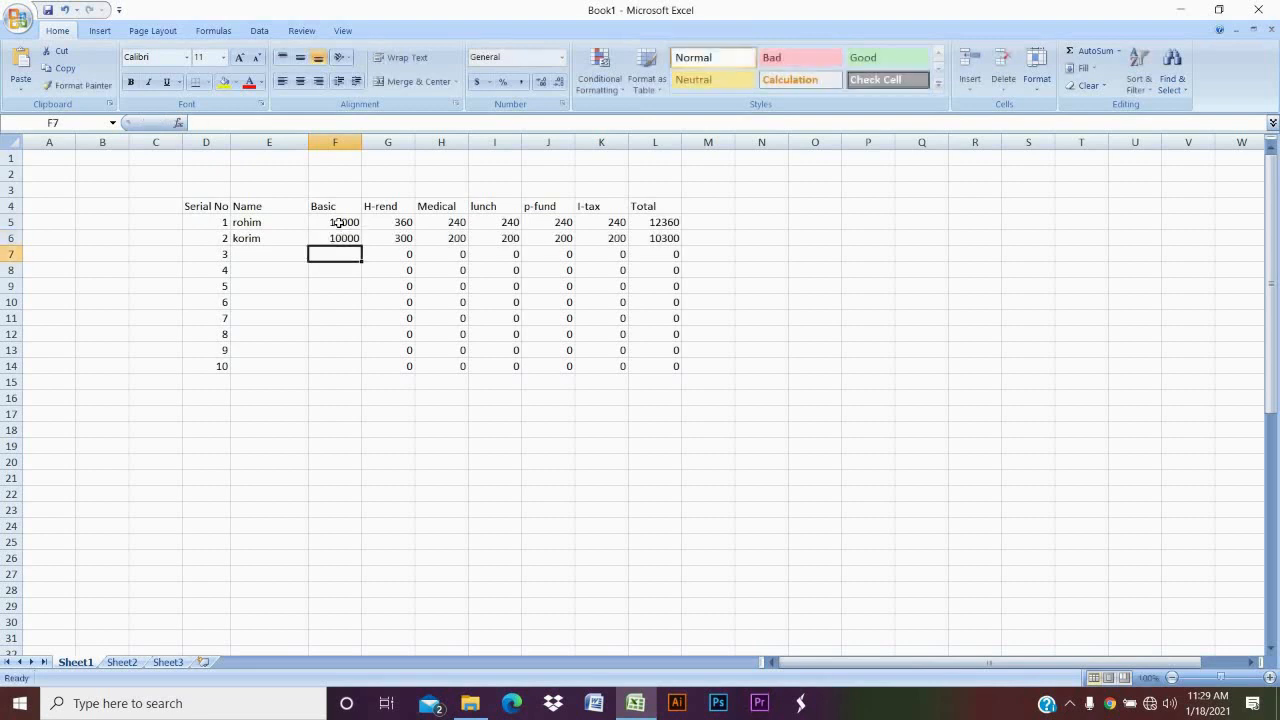
Enter the basic pay 5000 in F7, 9000 in F8 and 8000 in F9.
text(5)
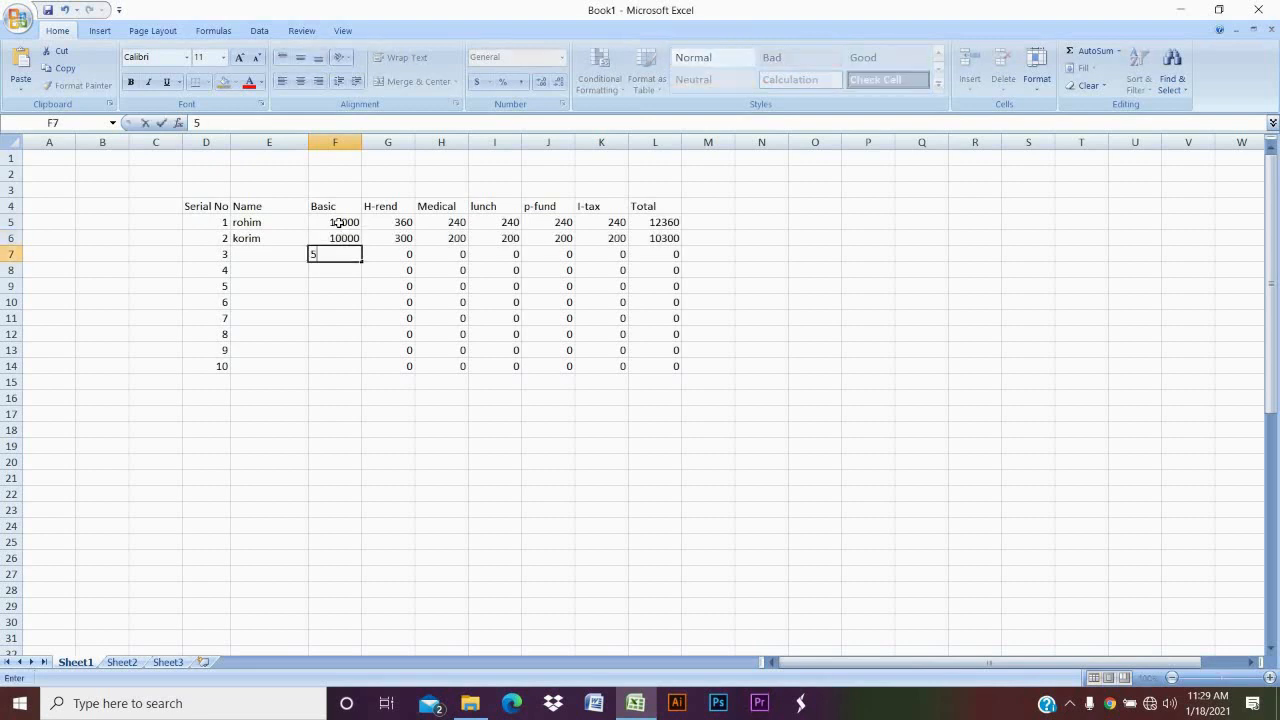
text(000)
key(Return)
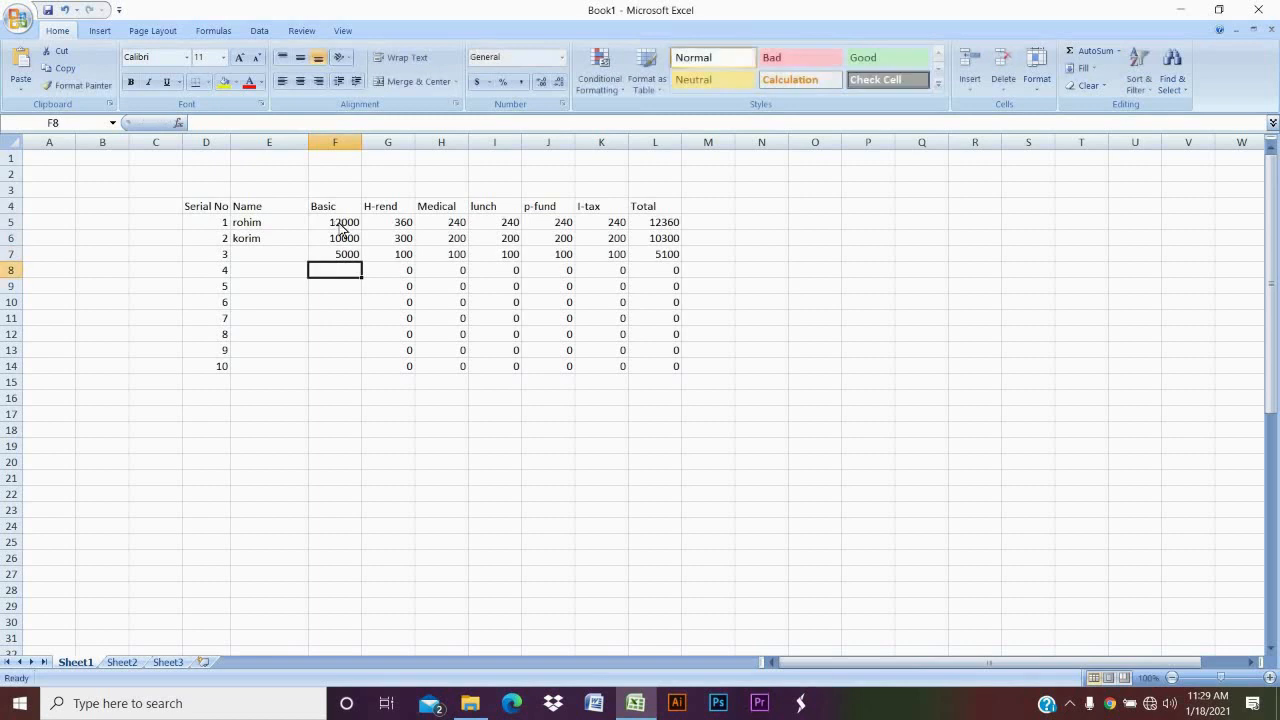
text(9000)
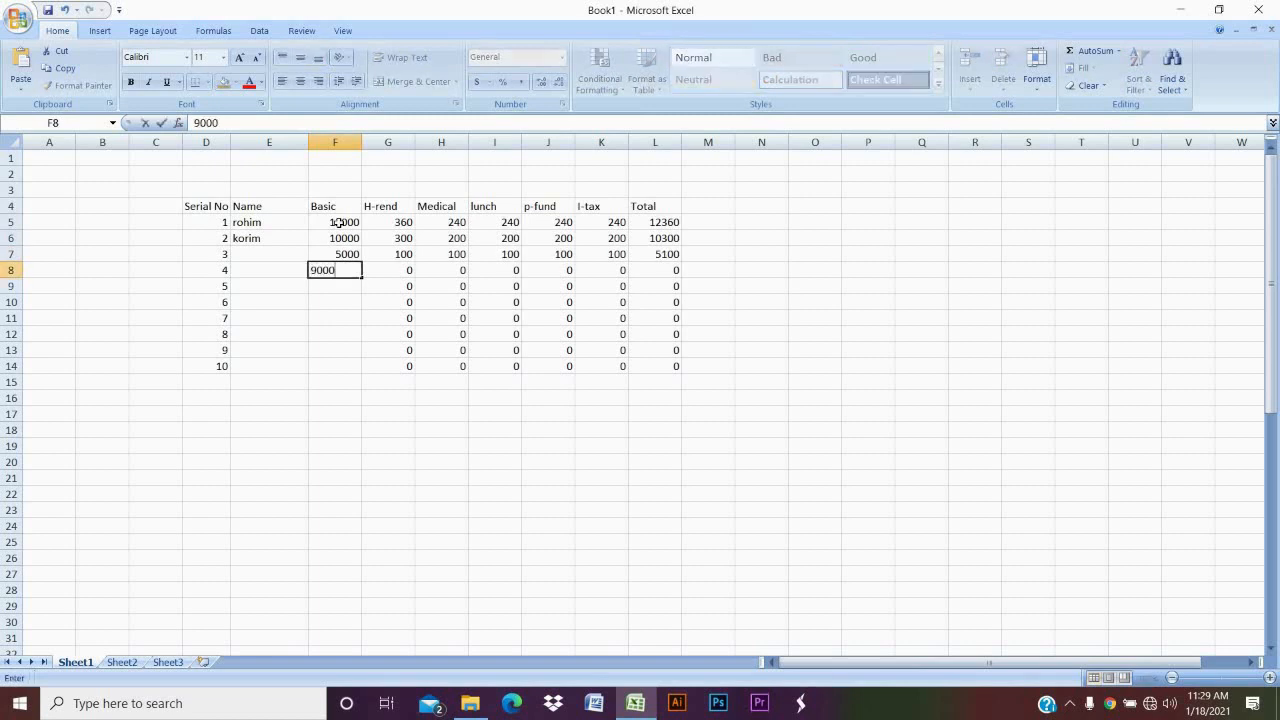
key(Return)
text(000)
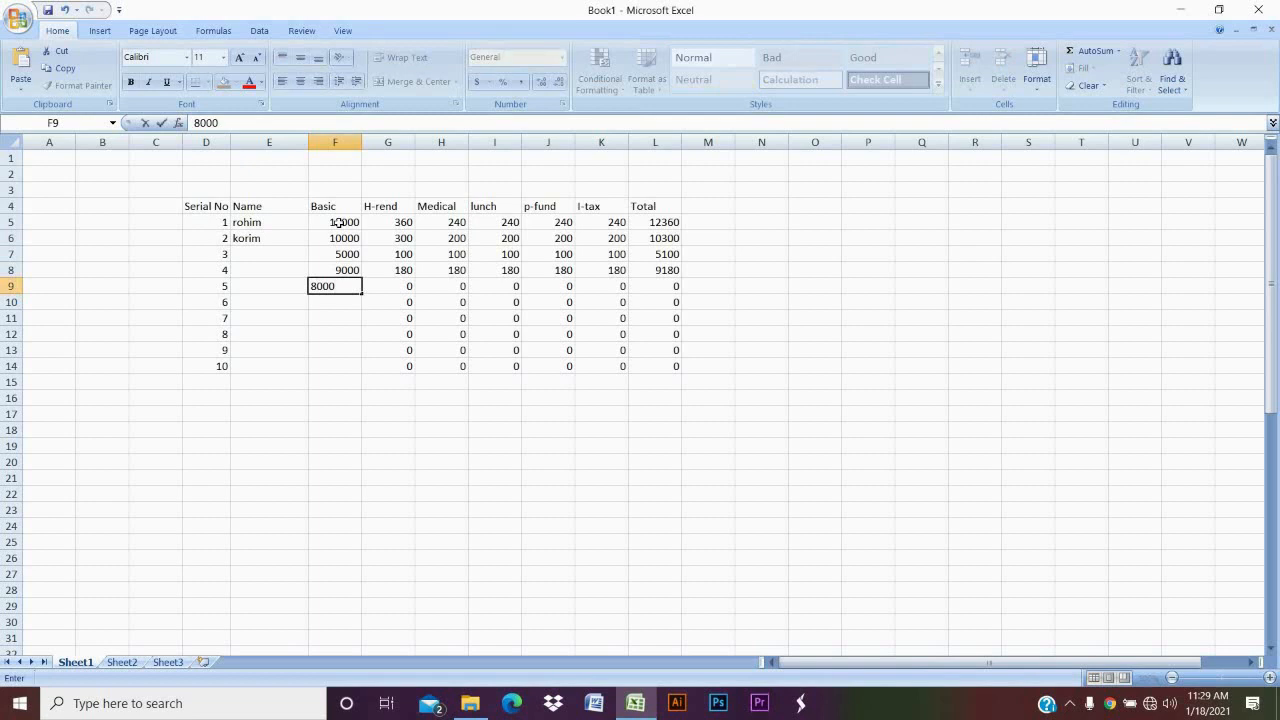
key(Return)
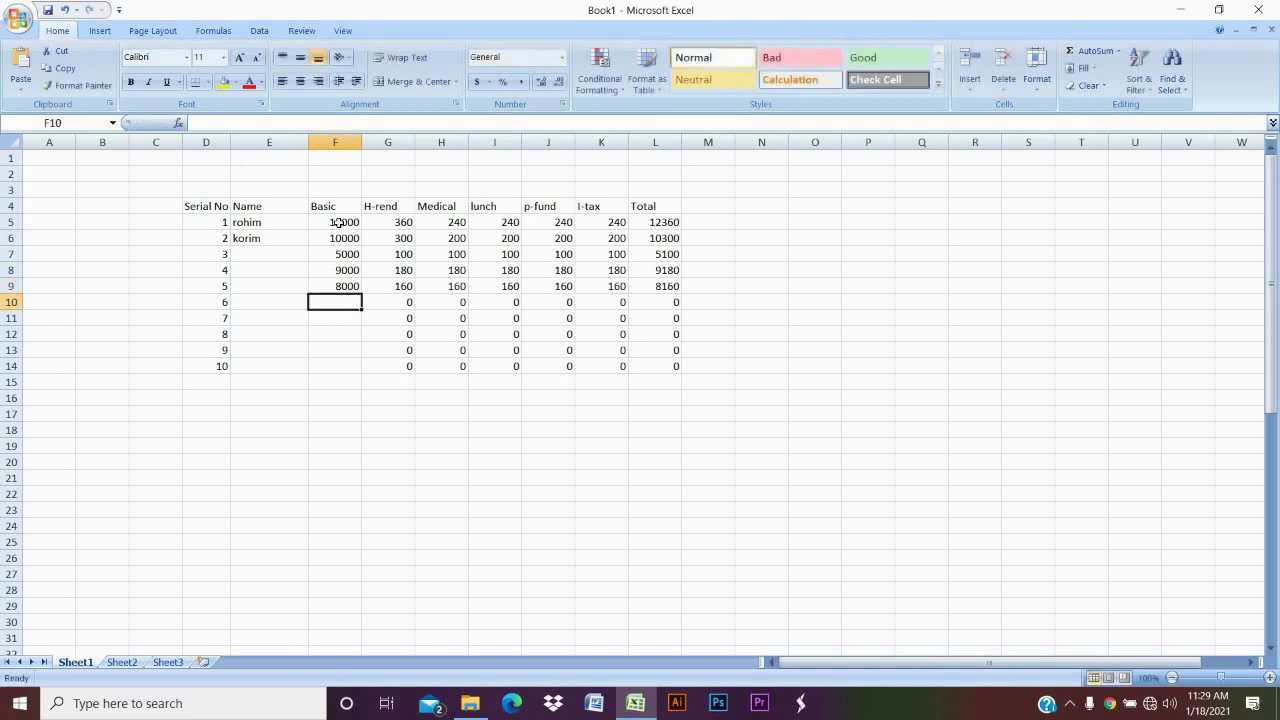
Enter the basic pay 4000 in F10 and 50000 in F11.
text(4000)
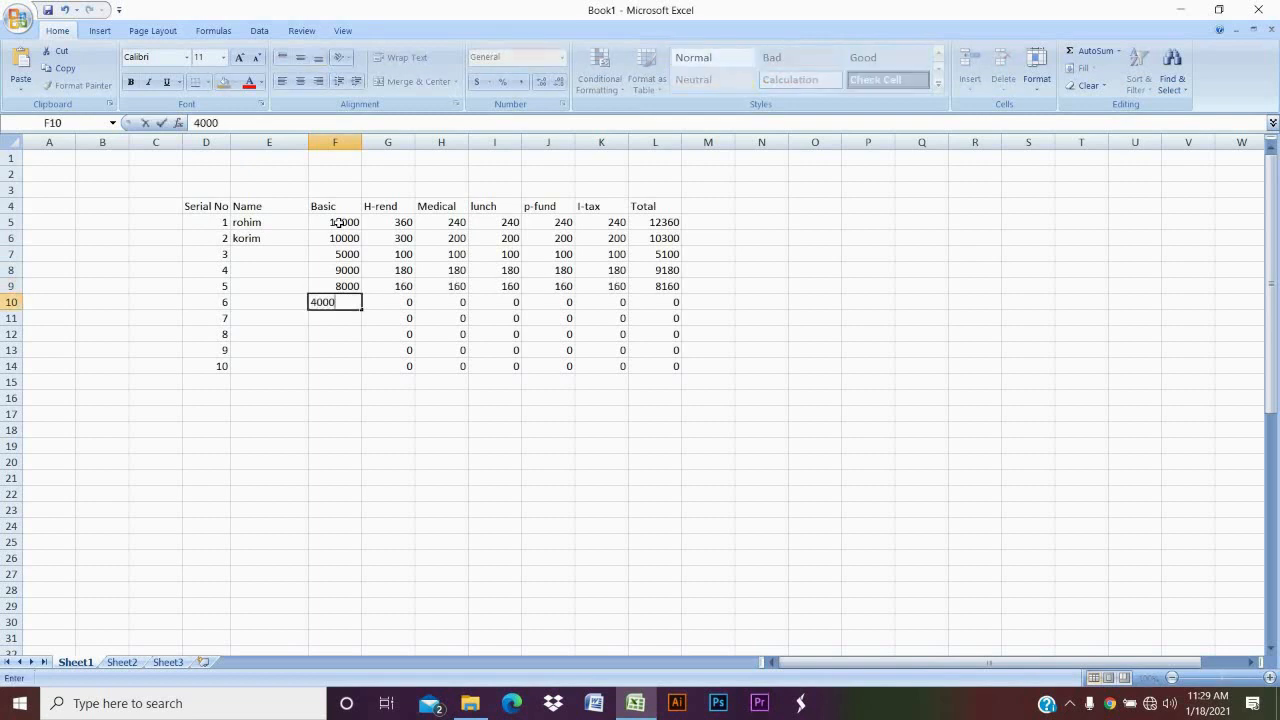
key(Return)
text(5)
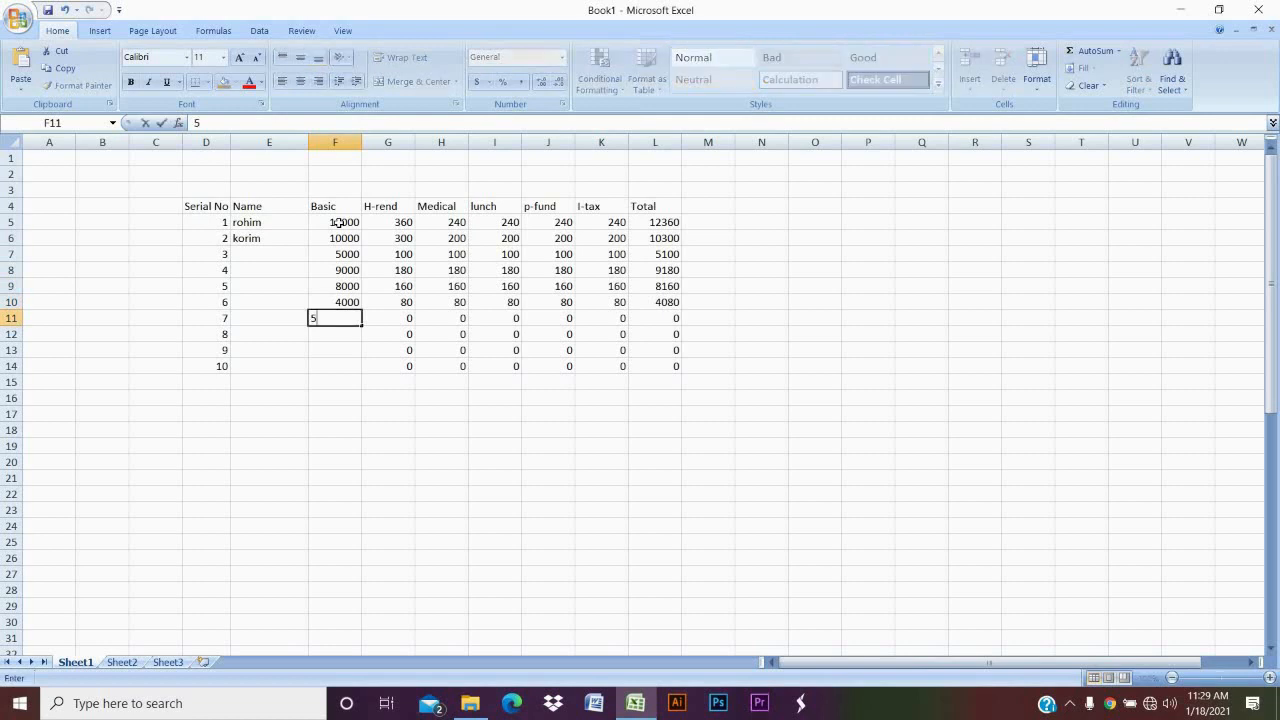
text(0000)
key(Return)
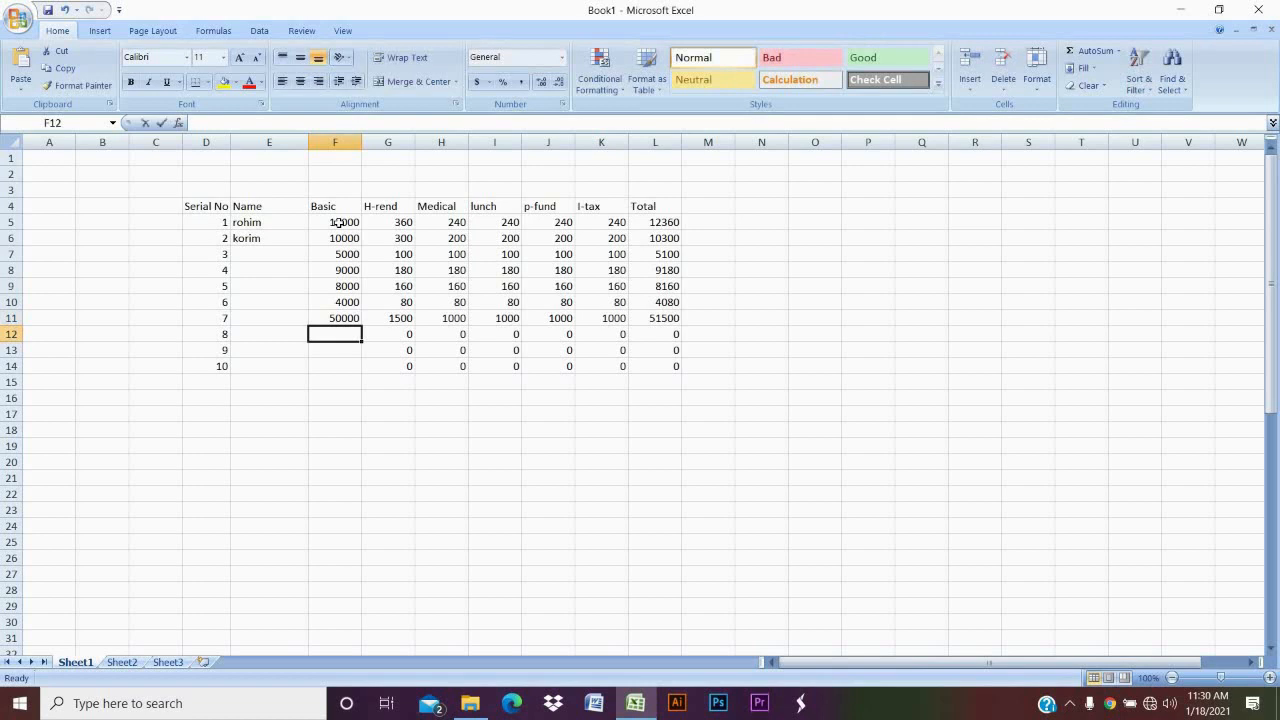
Enter the basic pay 72000 in F12, 15000 in F13 and 18000 in F14.
text(72000)
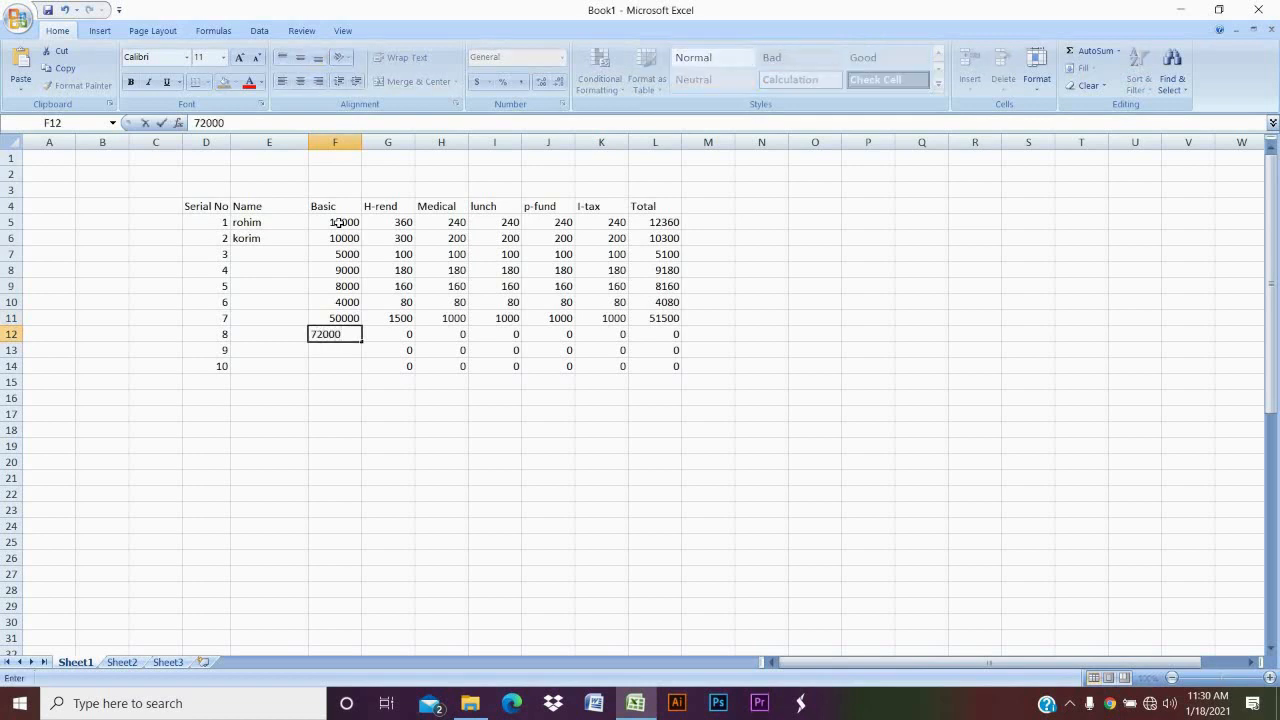
key(Return)
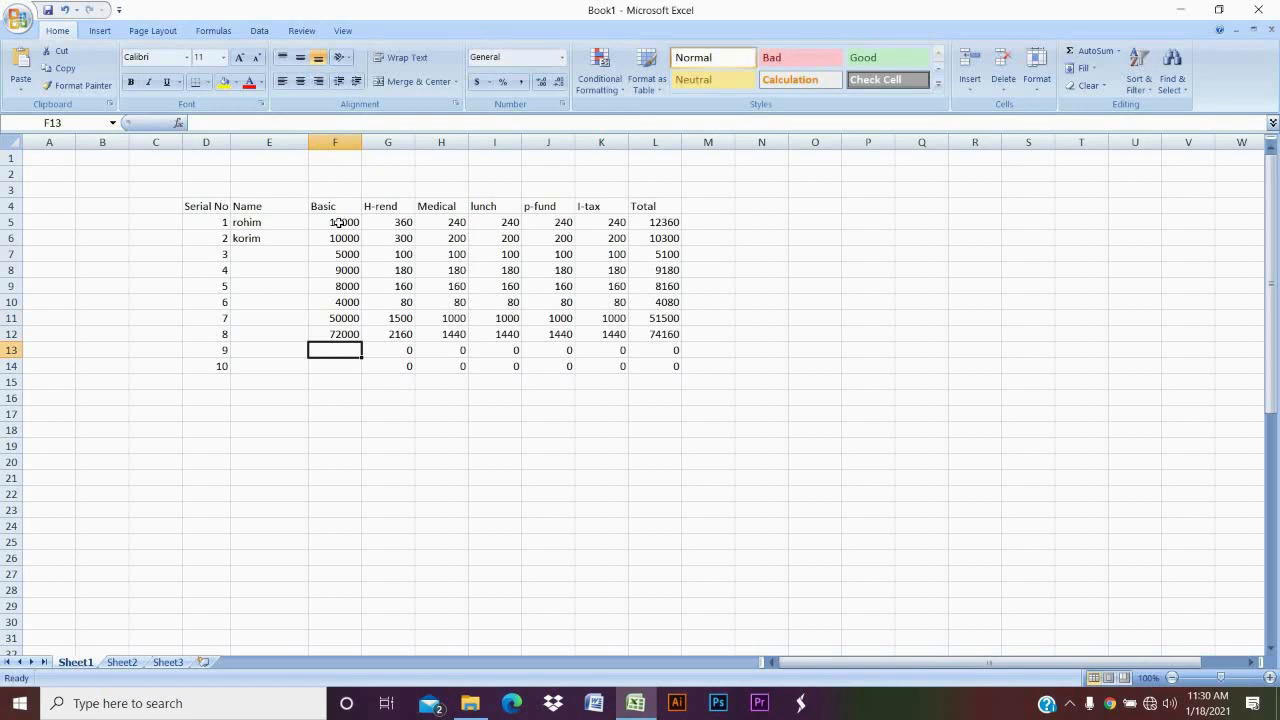
text(15000)
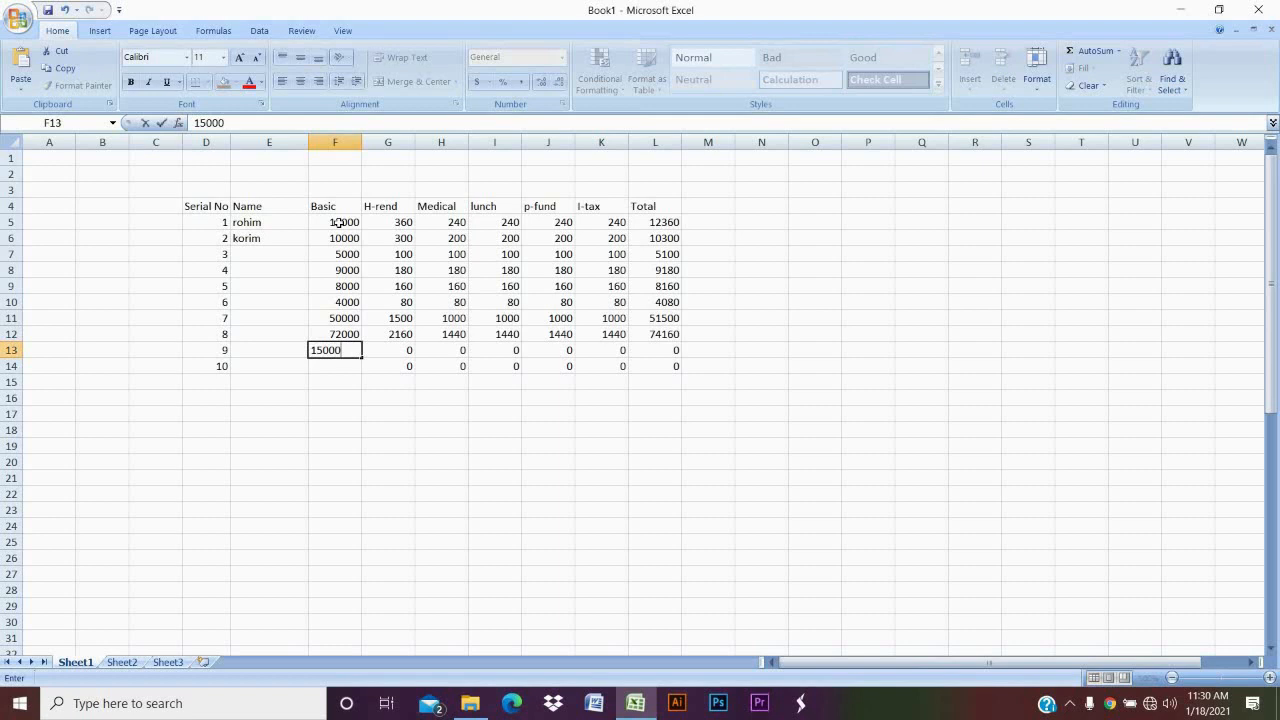
key(Return)
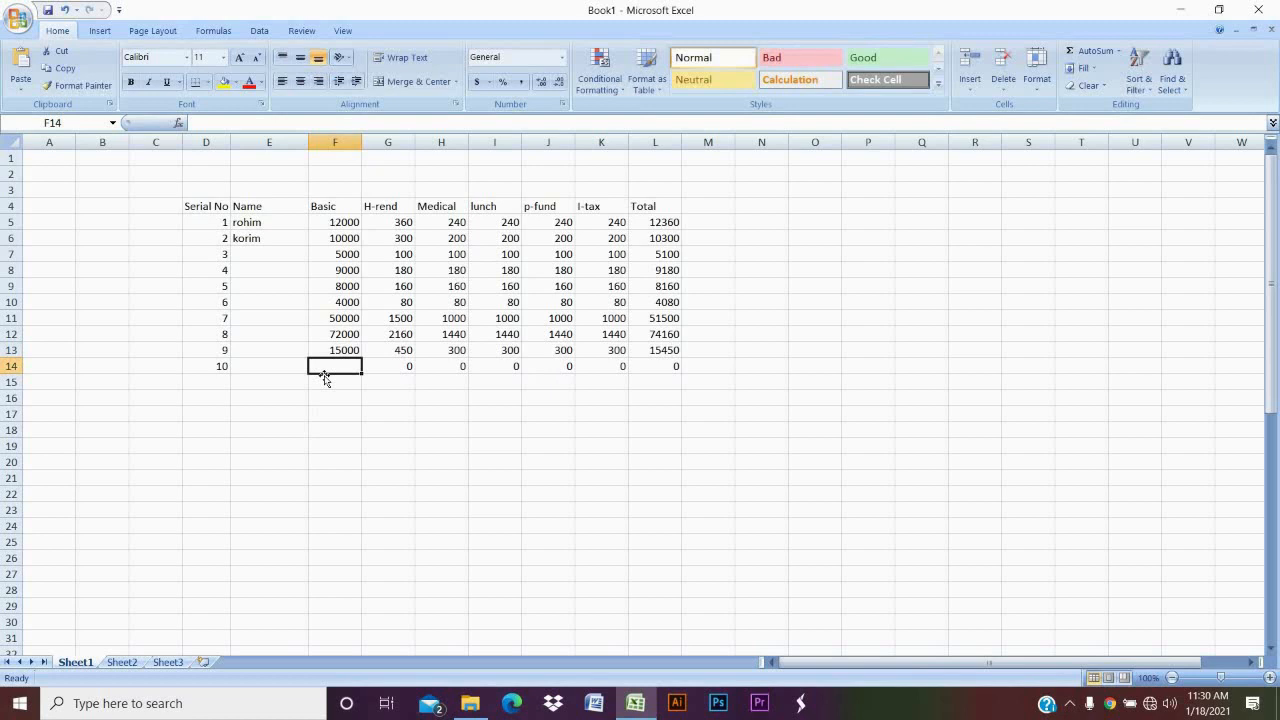
text(18000)
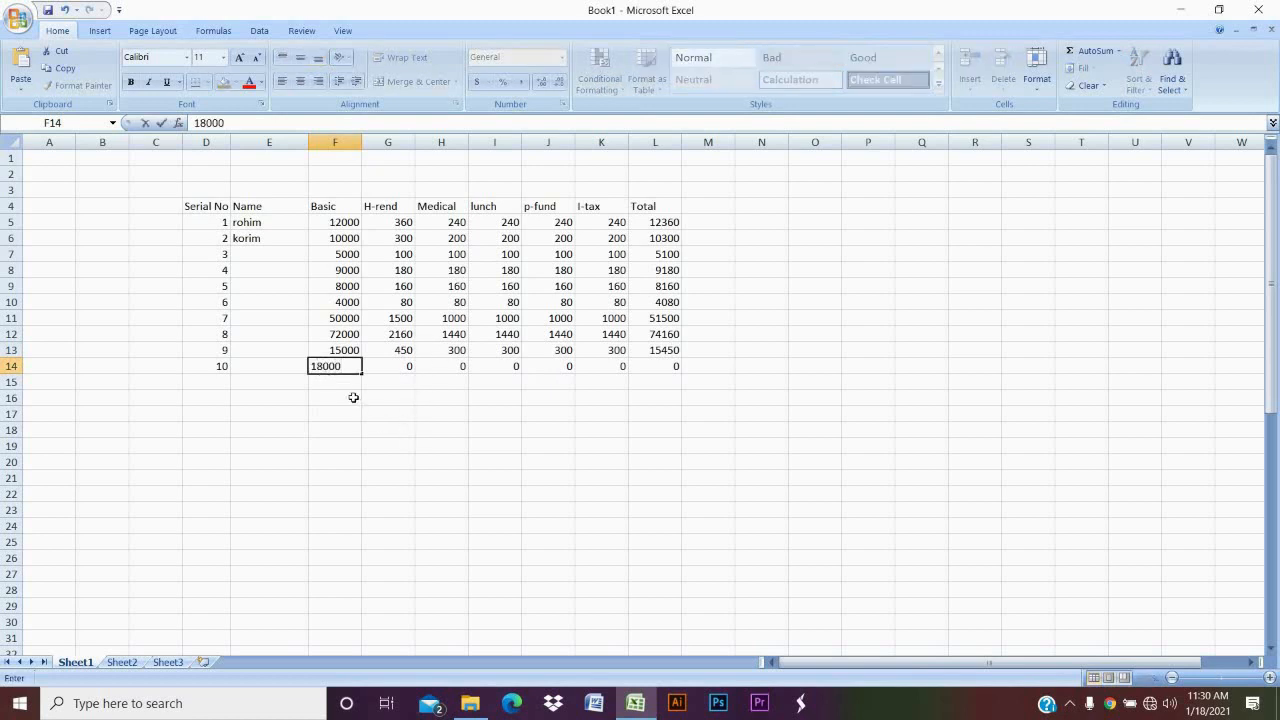
click(330, 400)
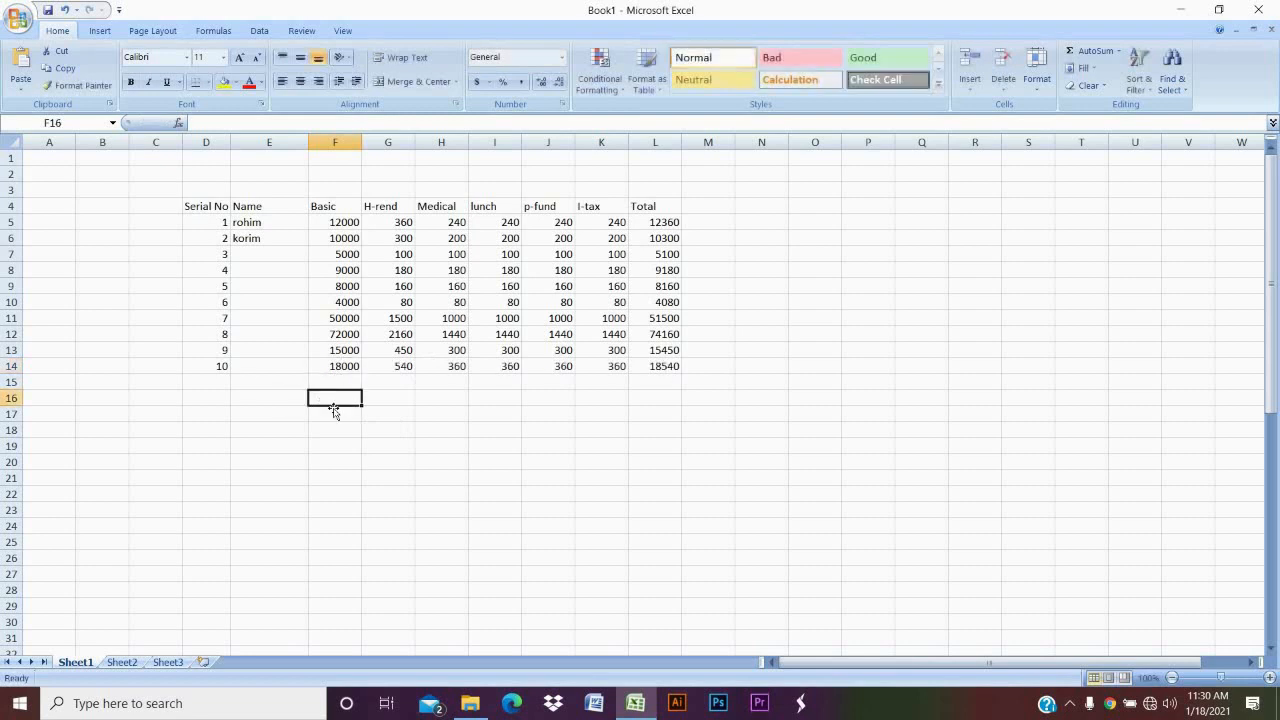
double_click(657, 382)
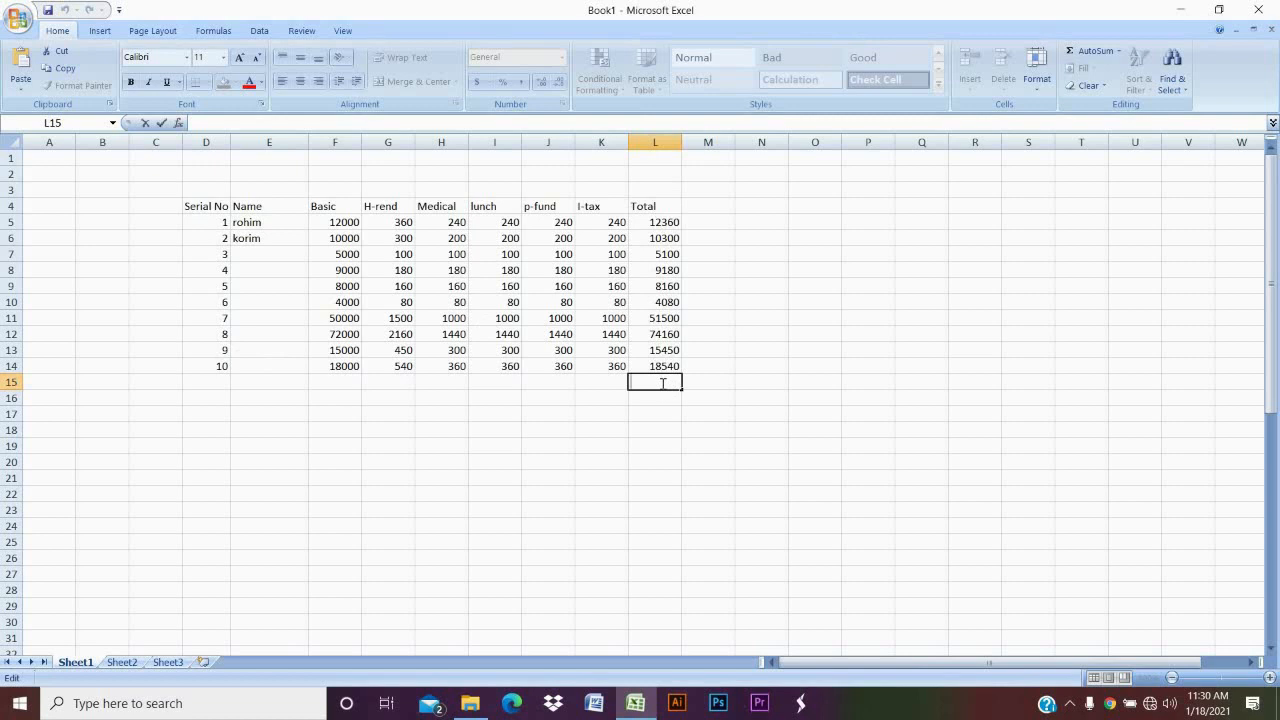
text(=)
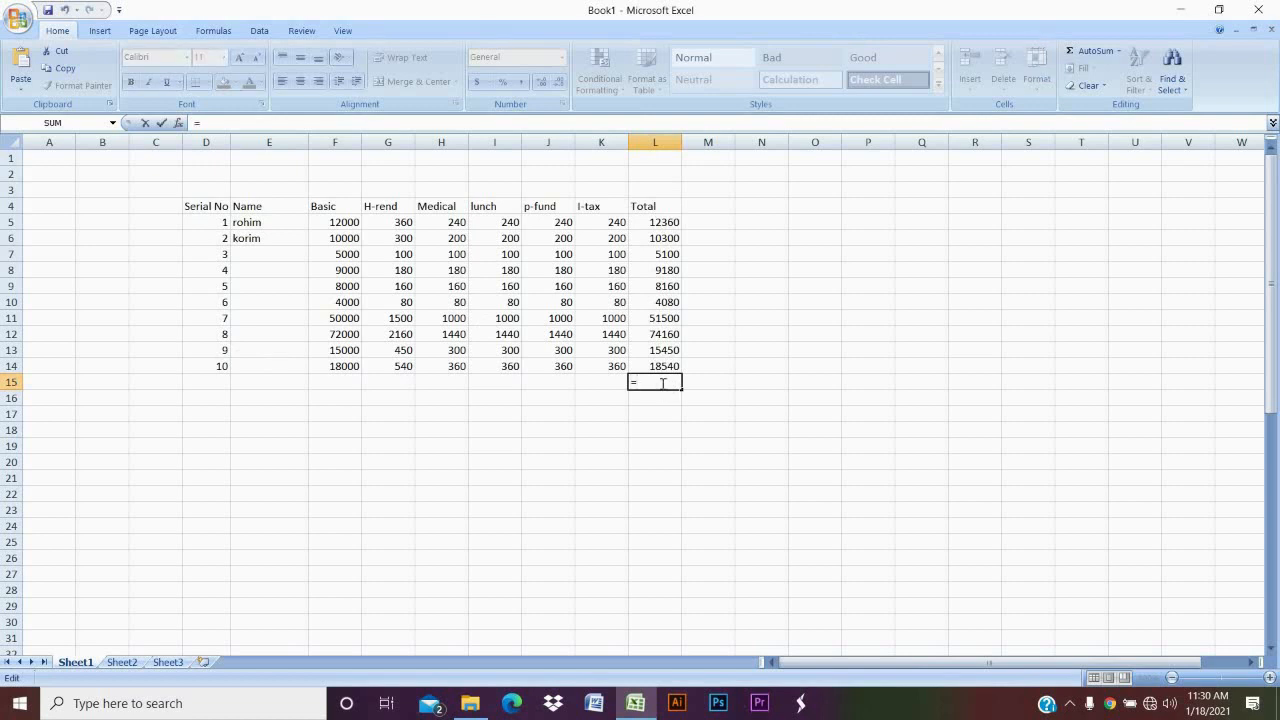
text(s)
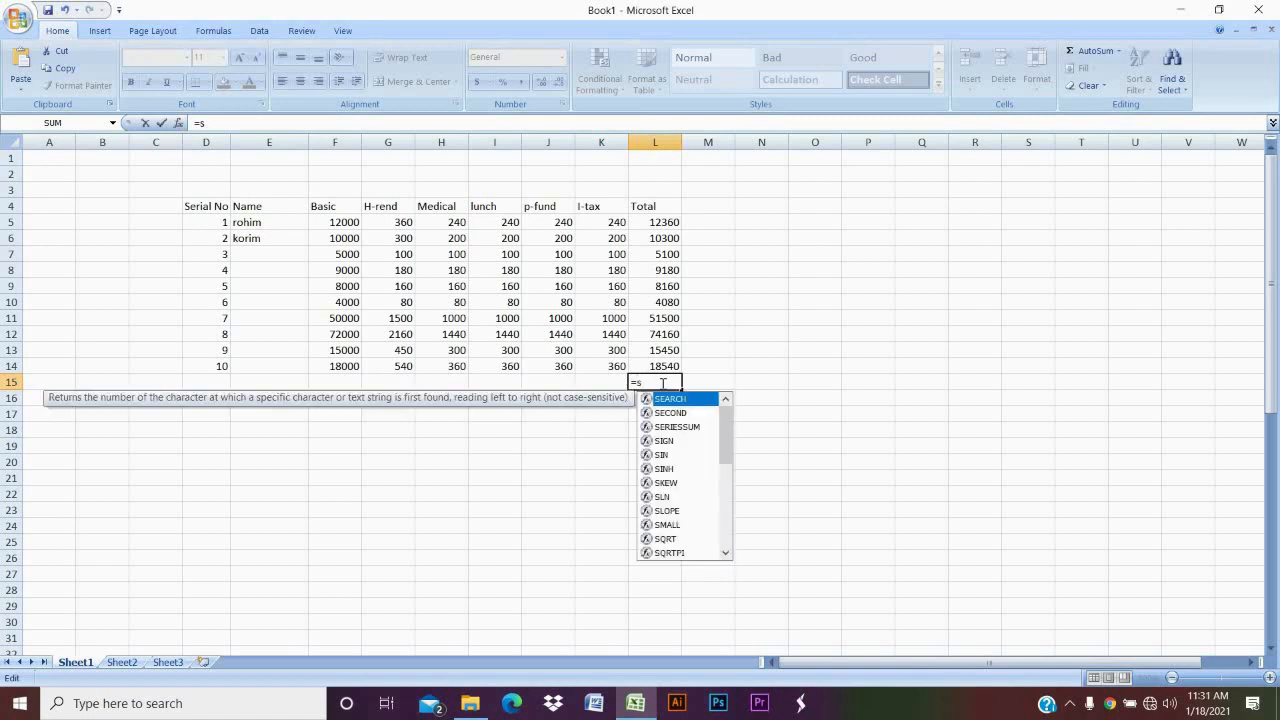
key(BackSpace)
key(BackSpace)
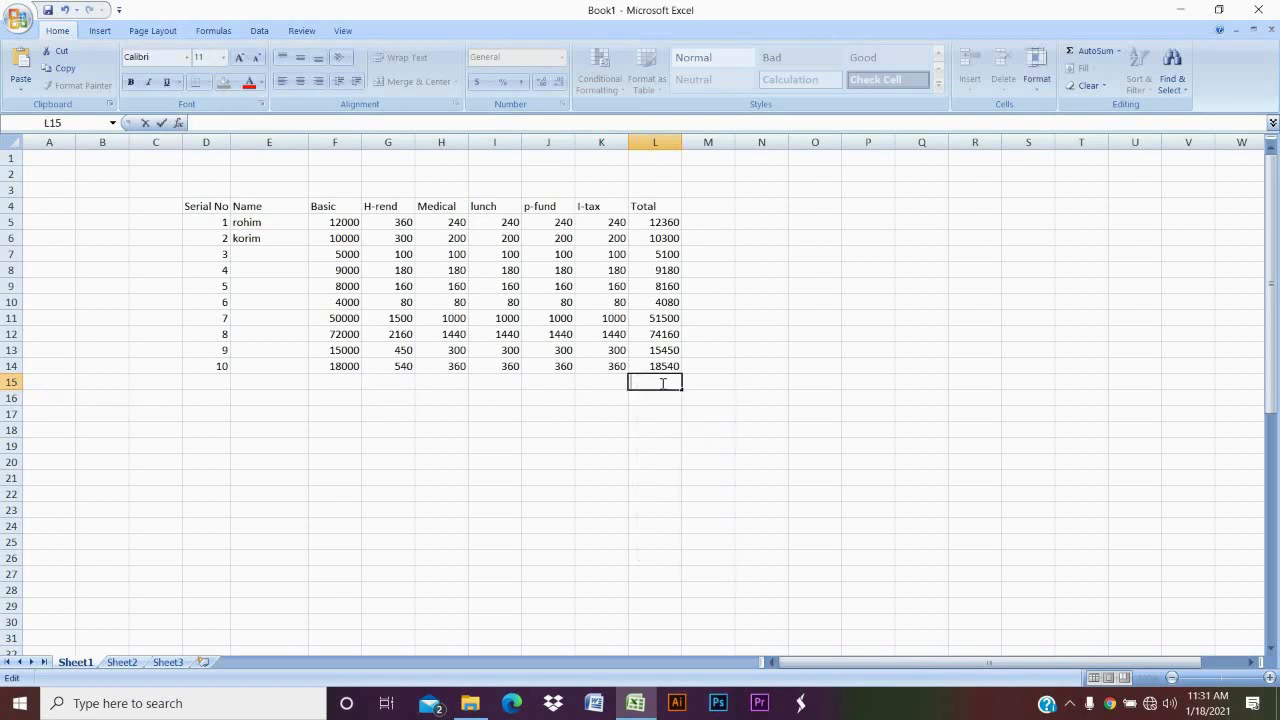
text(=)
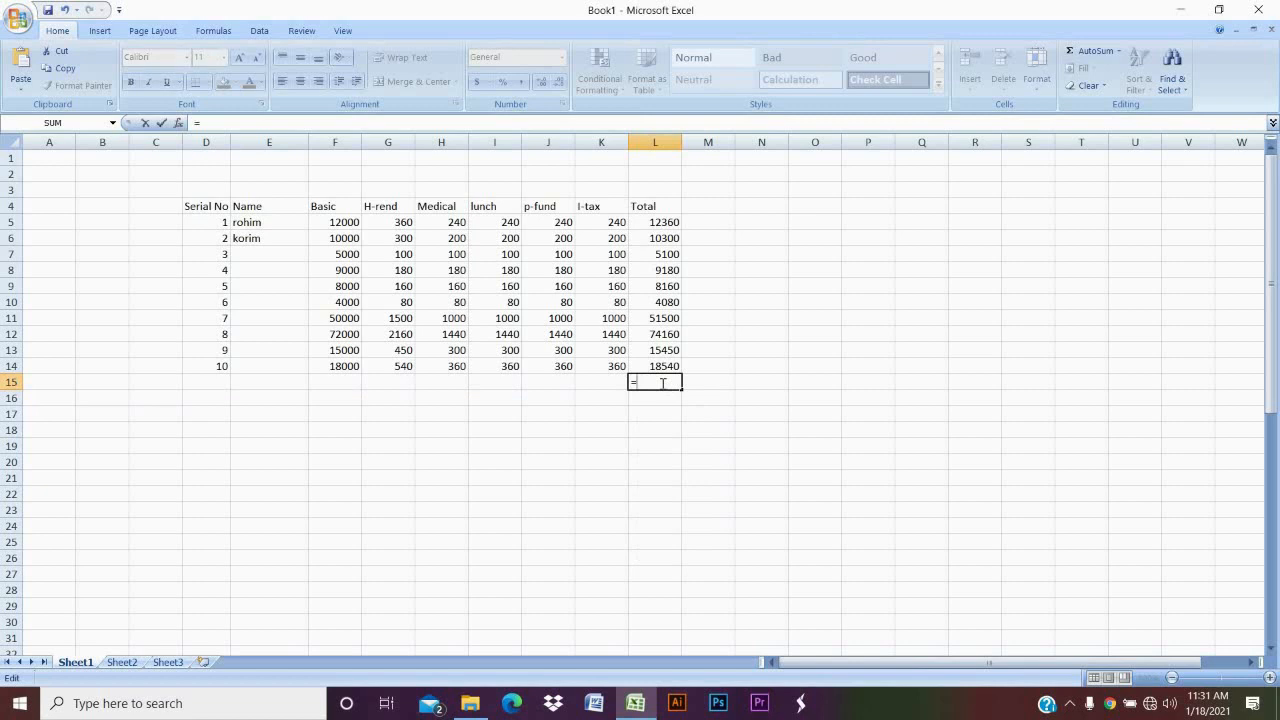
text(()
click(665, 222)
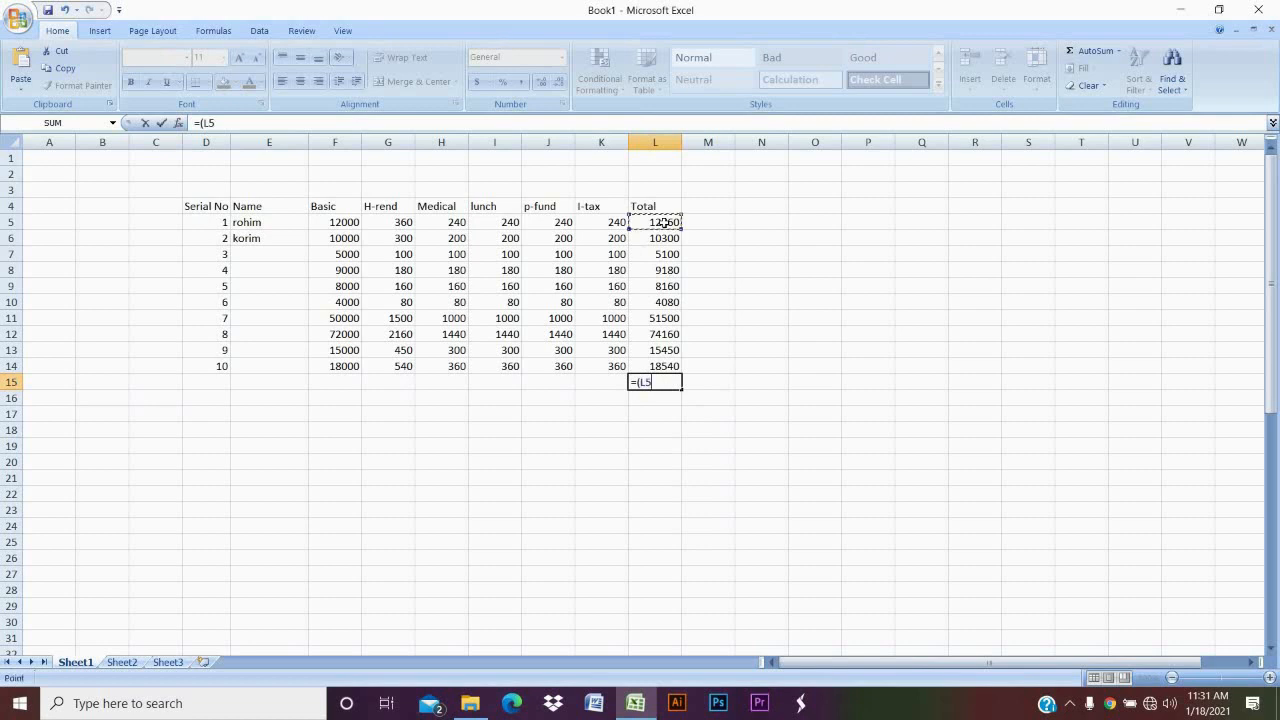
text(+)
click(670, 238)
text(+)
click(671, 253)
text(+)
click(672, 270)
text(+)
click(676, 286)
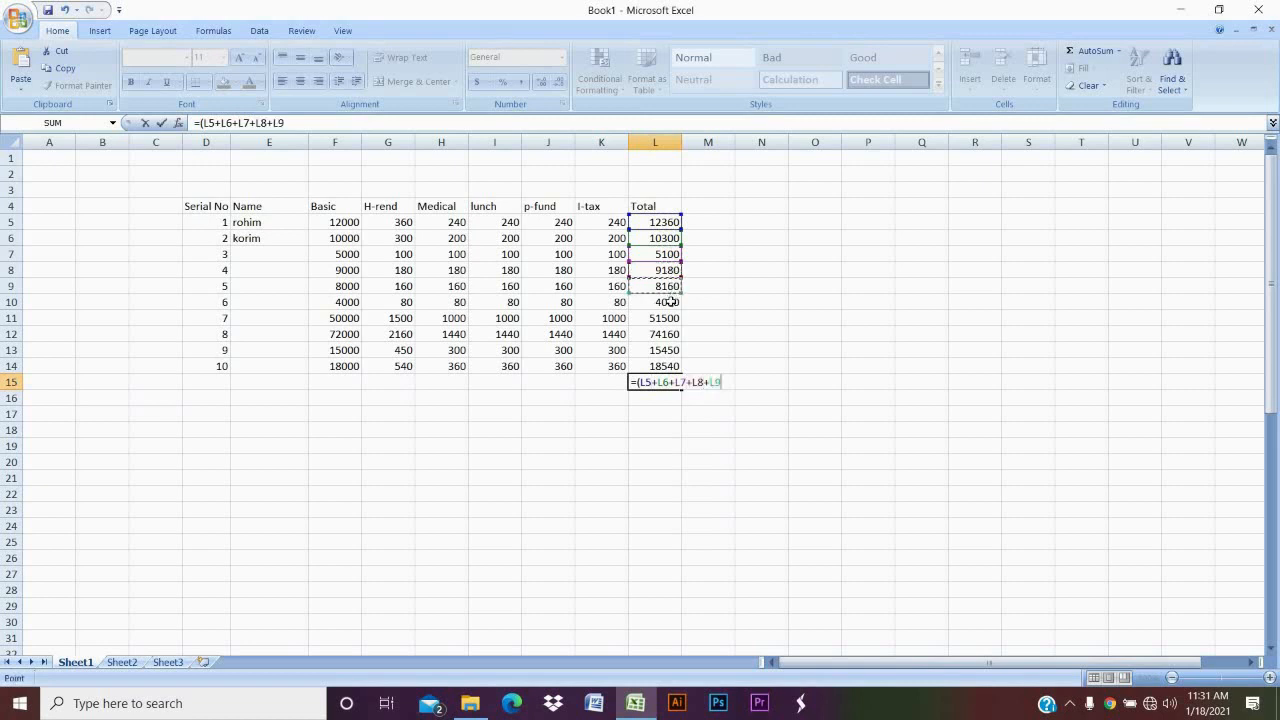
text(+)
click(676, 302)
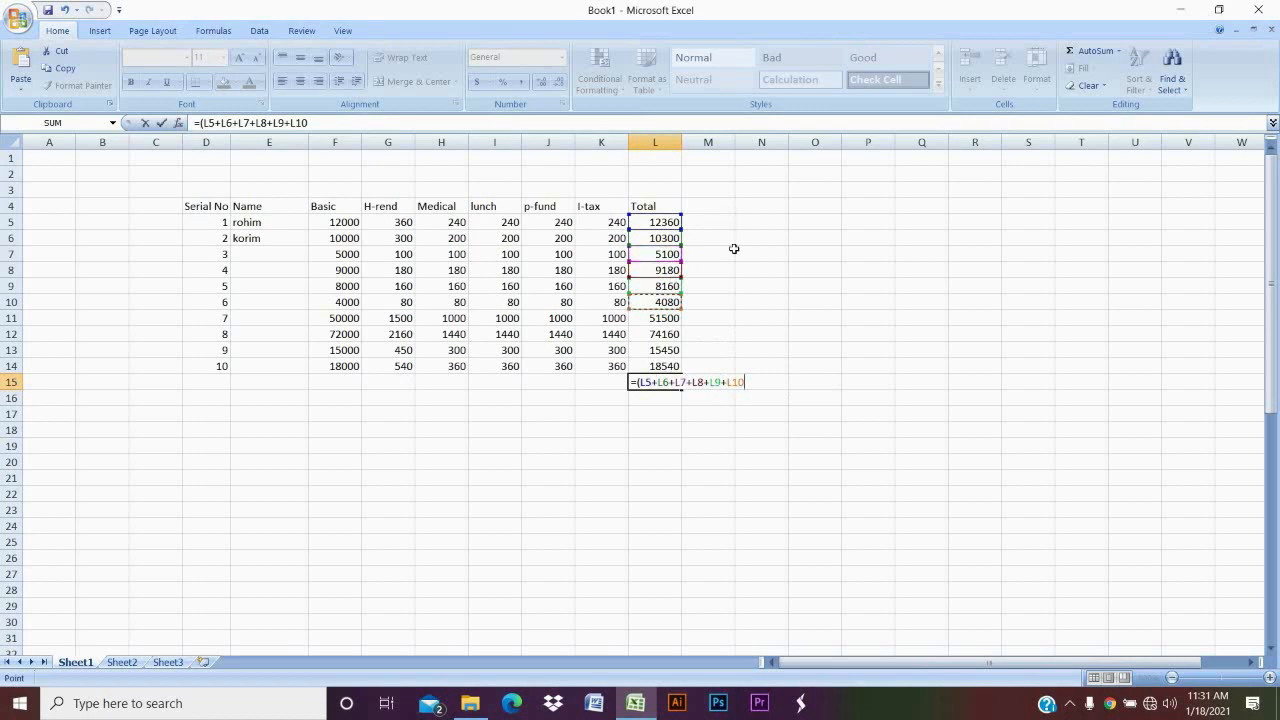
key(BackSpace)
key(BackSpace)
key(BackSpace)
key(BackSpace)
key(BackSpace)
key(BackSpace)
key(BackSpace)
key(BackSpace)
key(BackSpace)
key(BackSpace)
key(BackSpace)
key(BackSpace)
key(BackSpace)
key(BackSpace)
key(BackSpace)
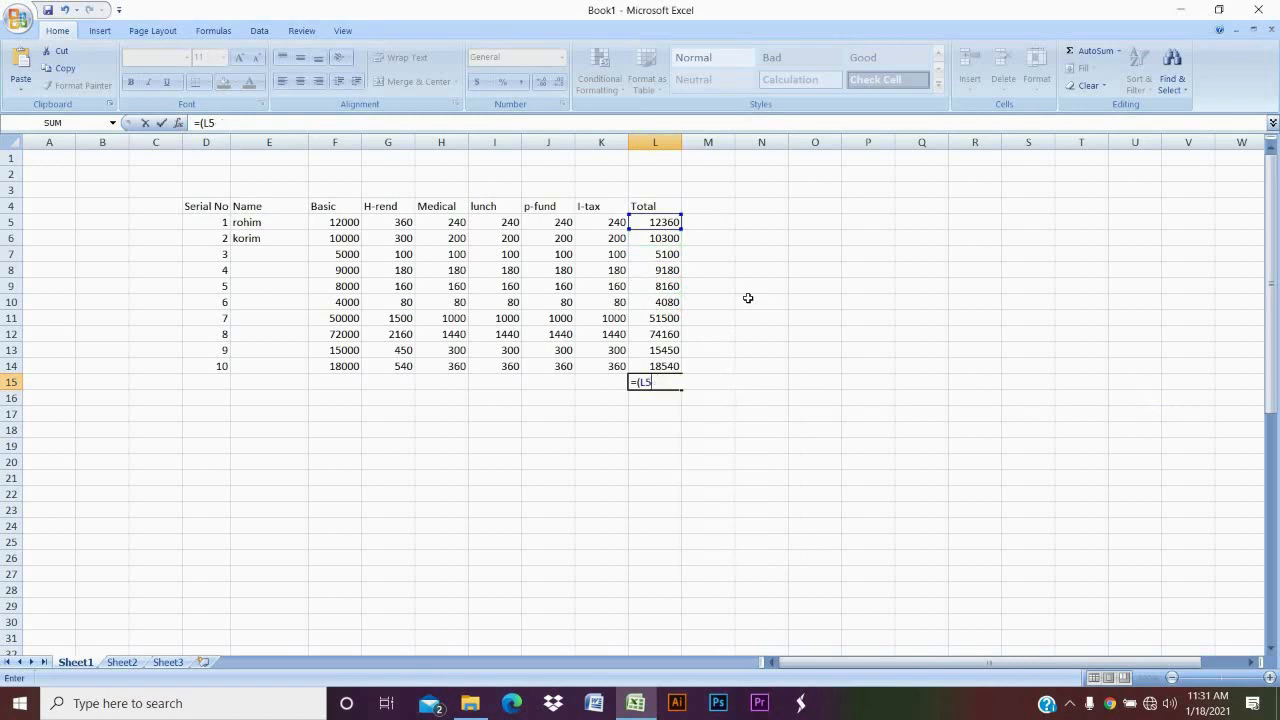
key(BackSpace)
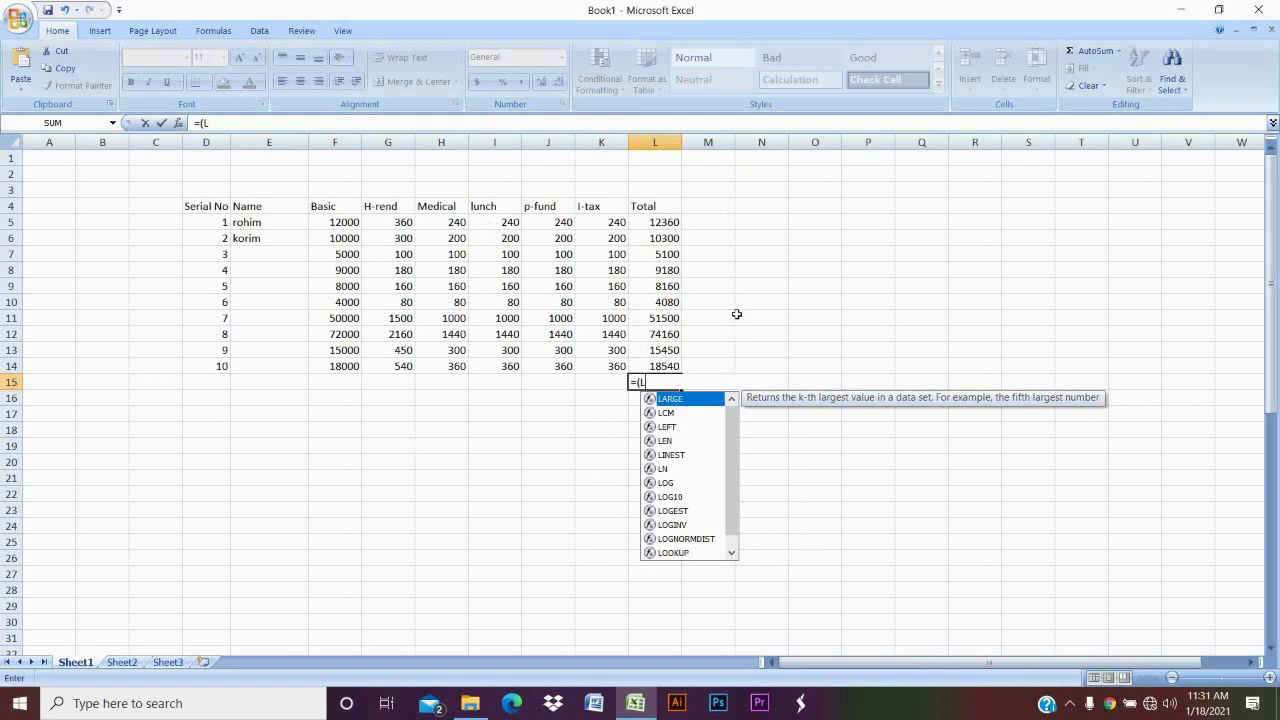
key(Return)
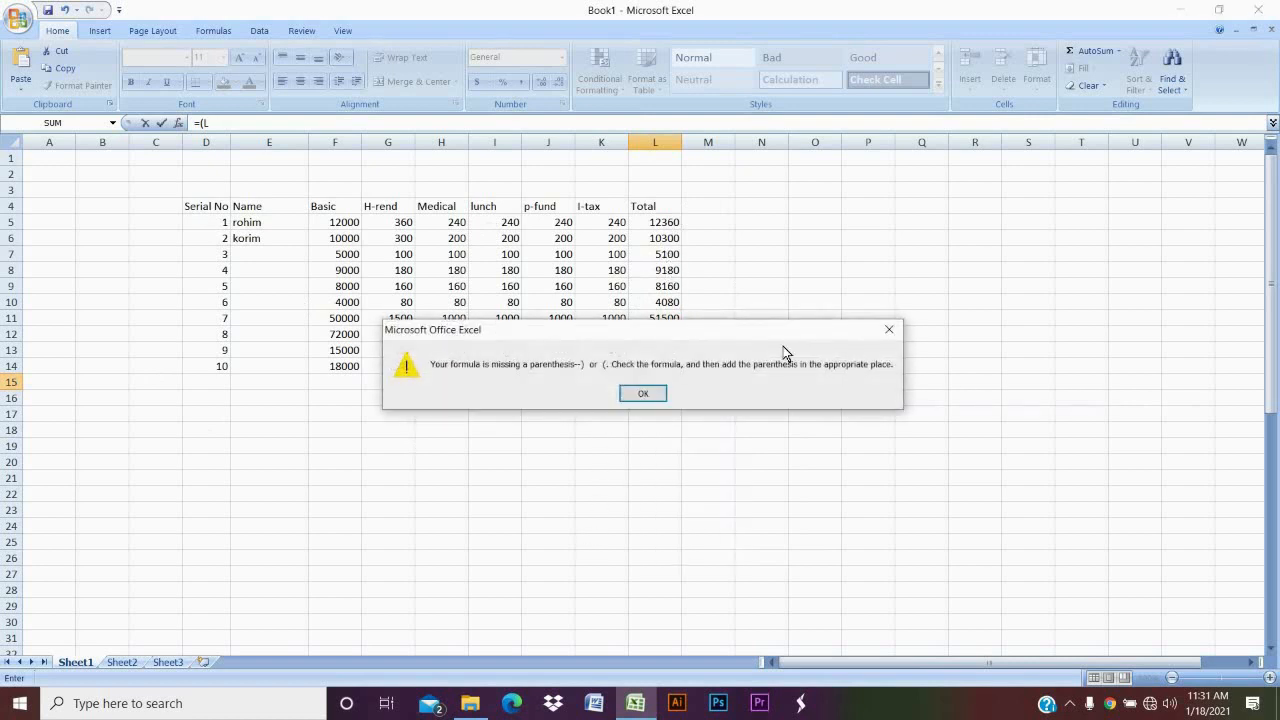
key(Return)
key(BackSpace)
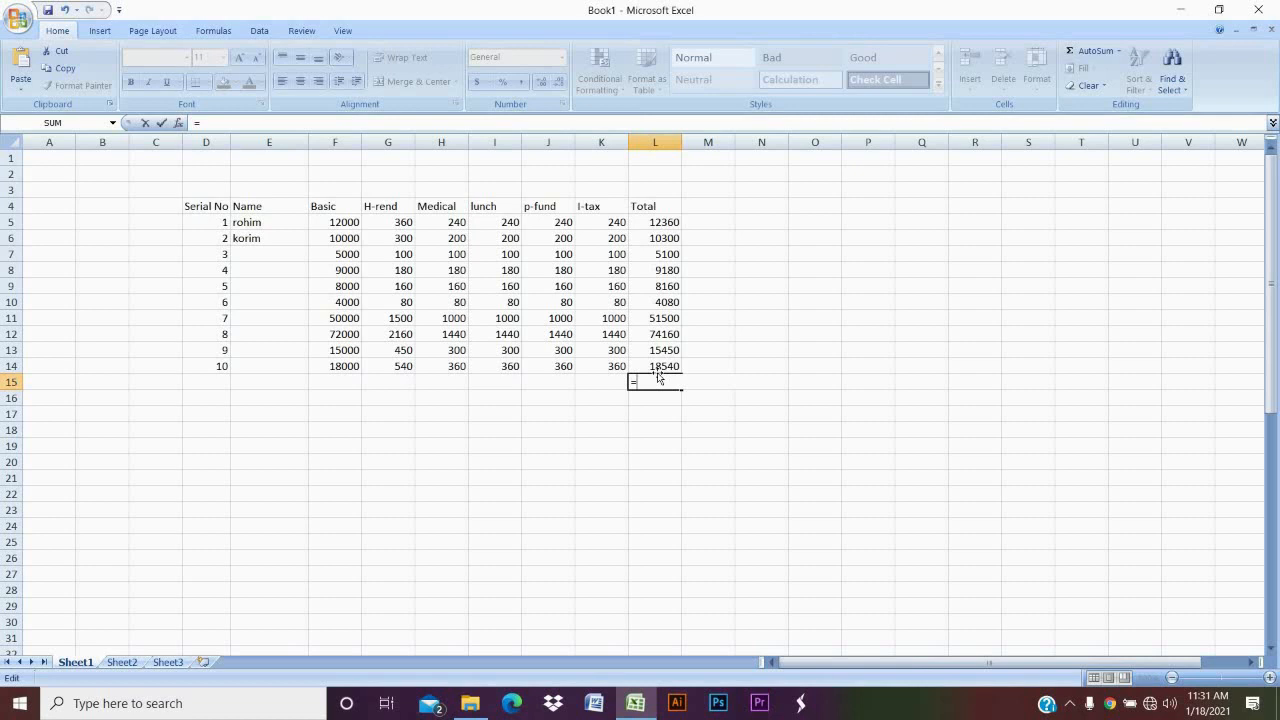
Complete the grand total formula in L15 as =SUM(L5:L14), below the Total column.
text(sum)
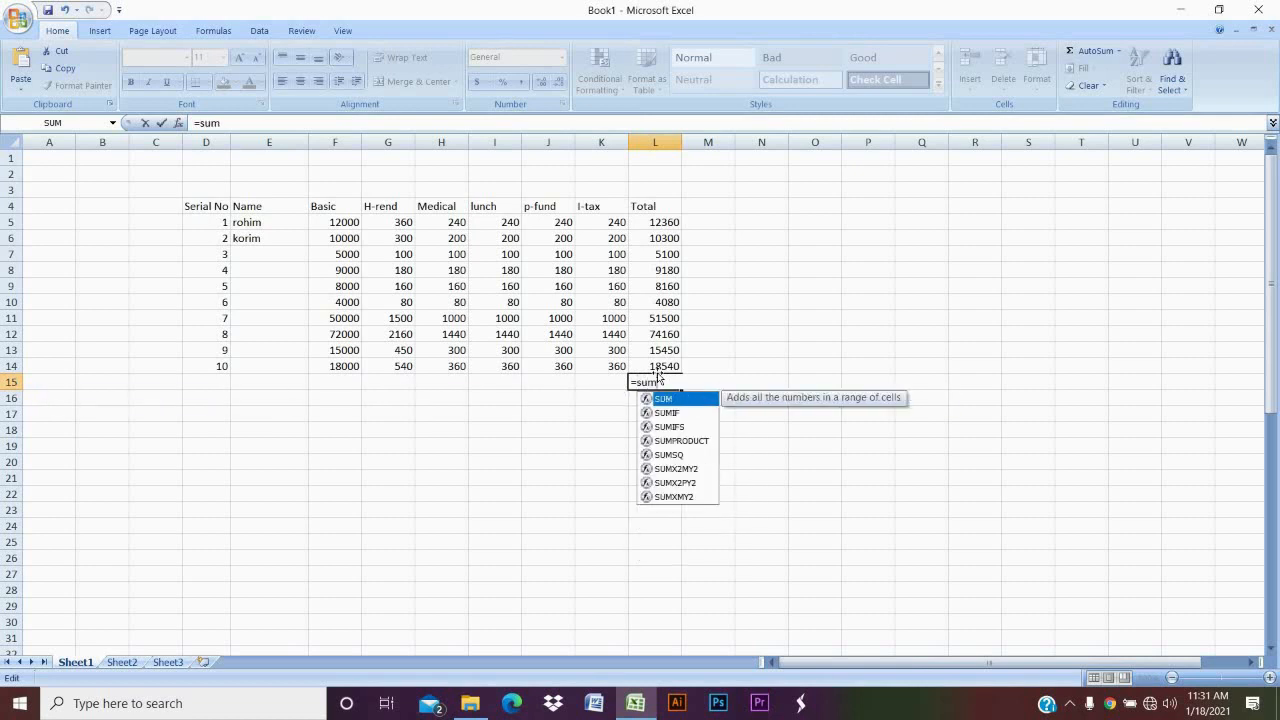
text(()
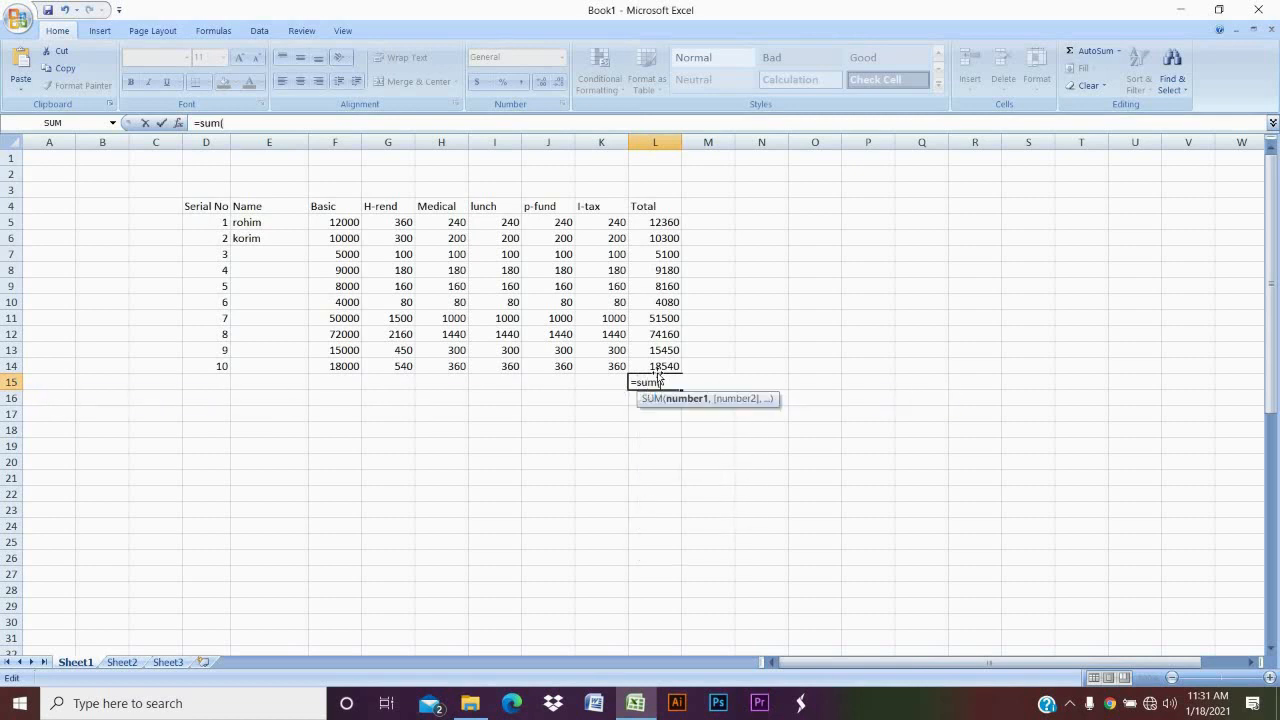
click(668, 222)
key(F8)
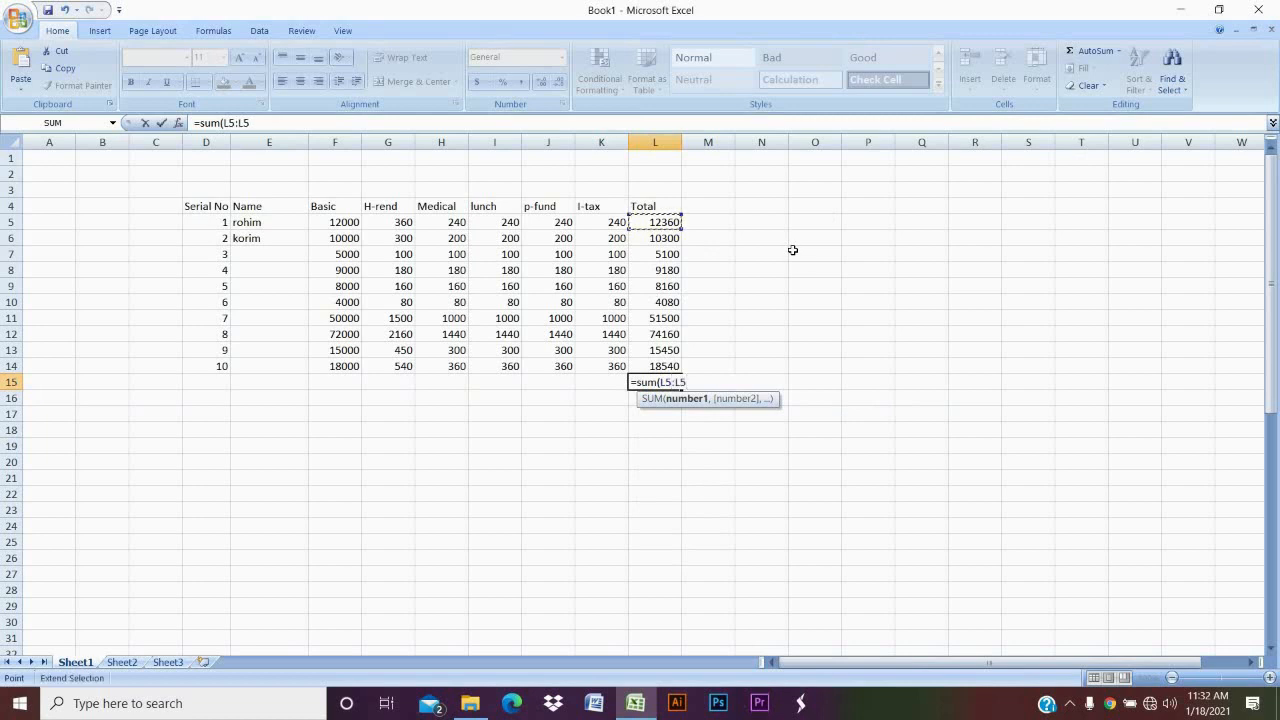
click(662, 367)
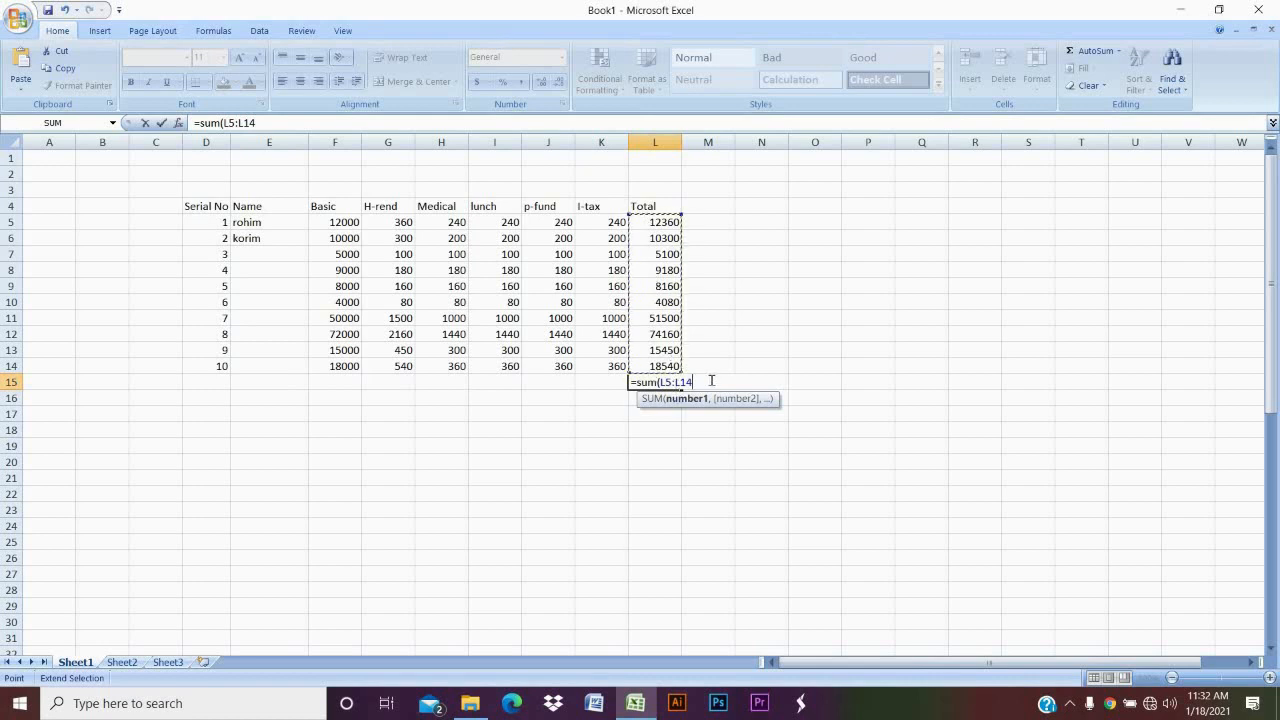
text())
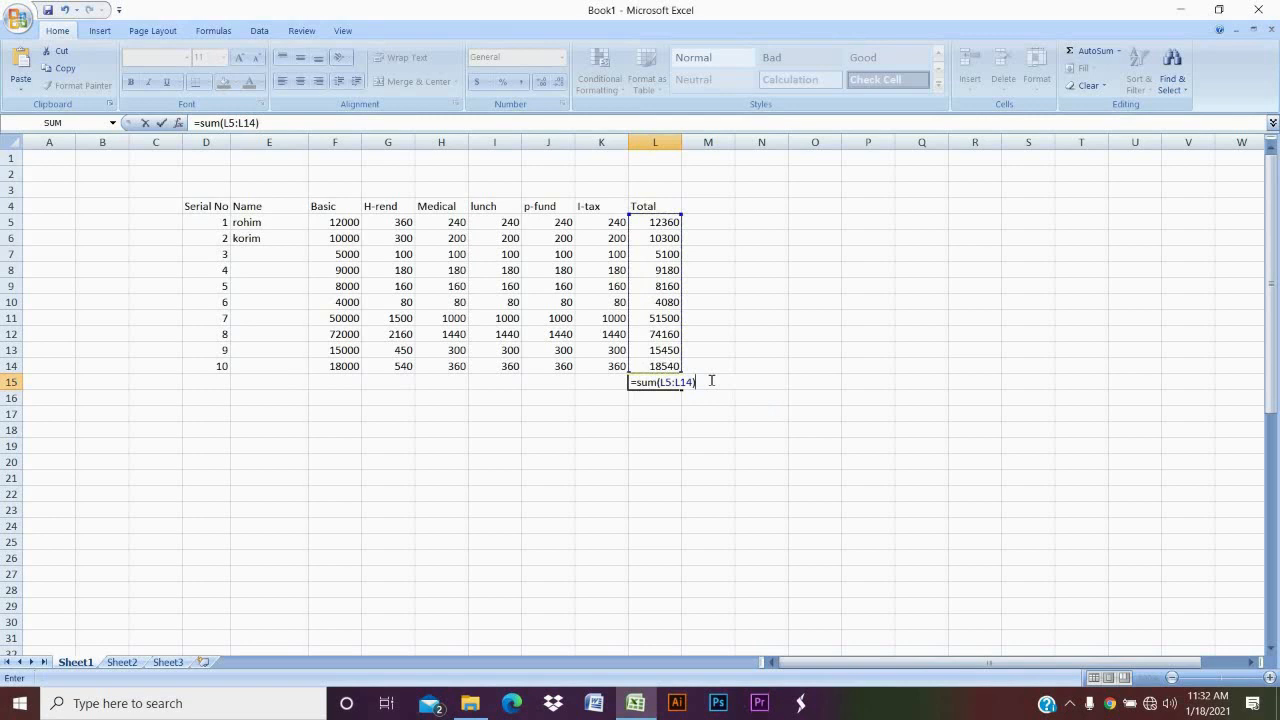
key(Return)
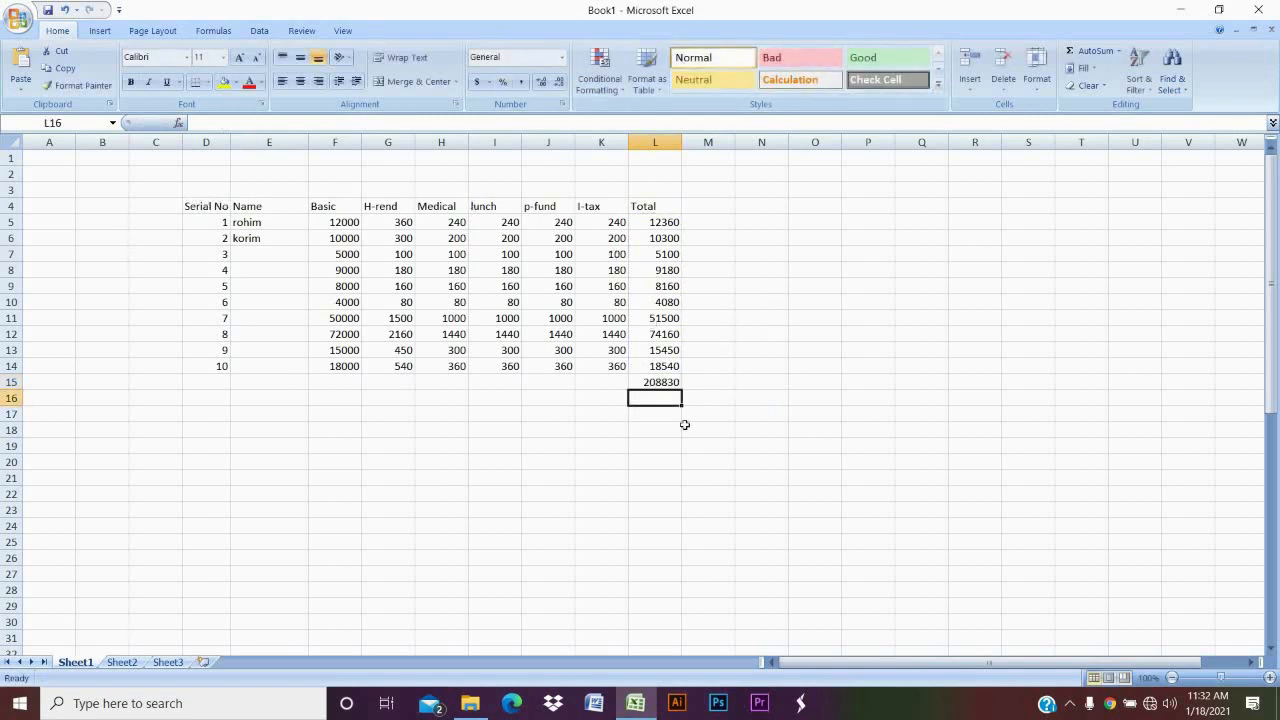
key(Up)
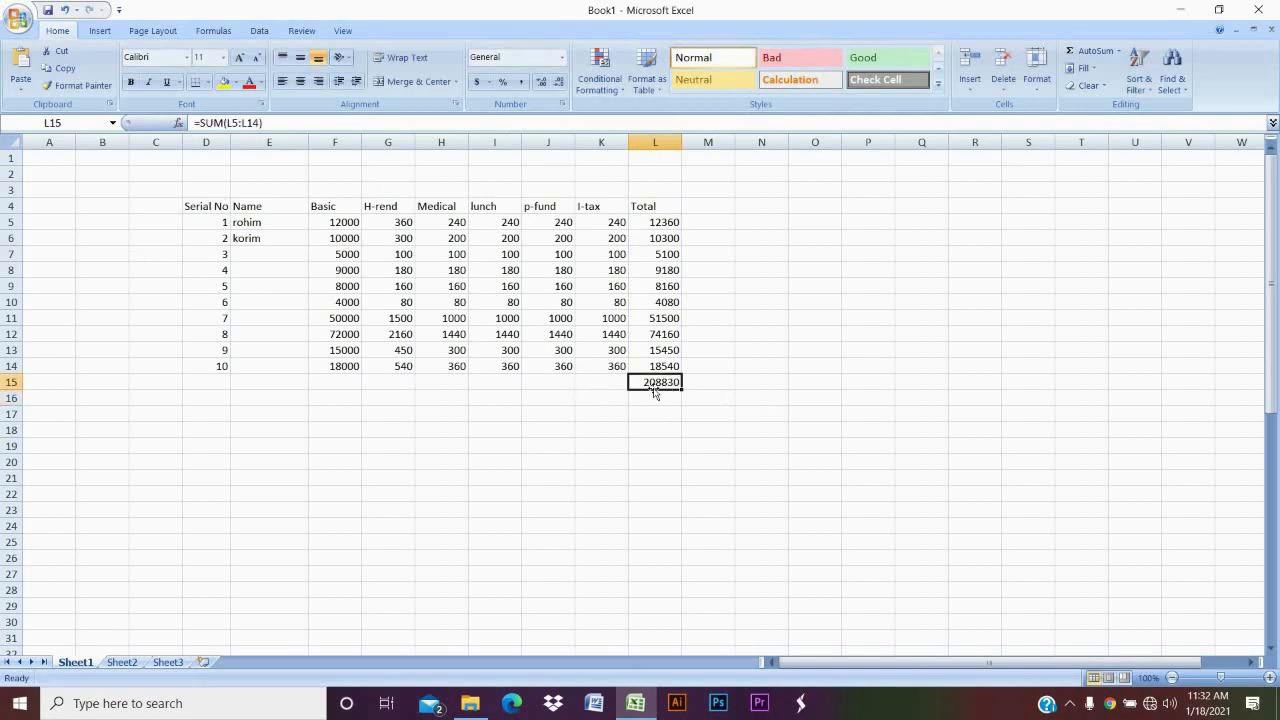
Label the grand total by entering Mot in K15.
double_click(616, 382)
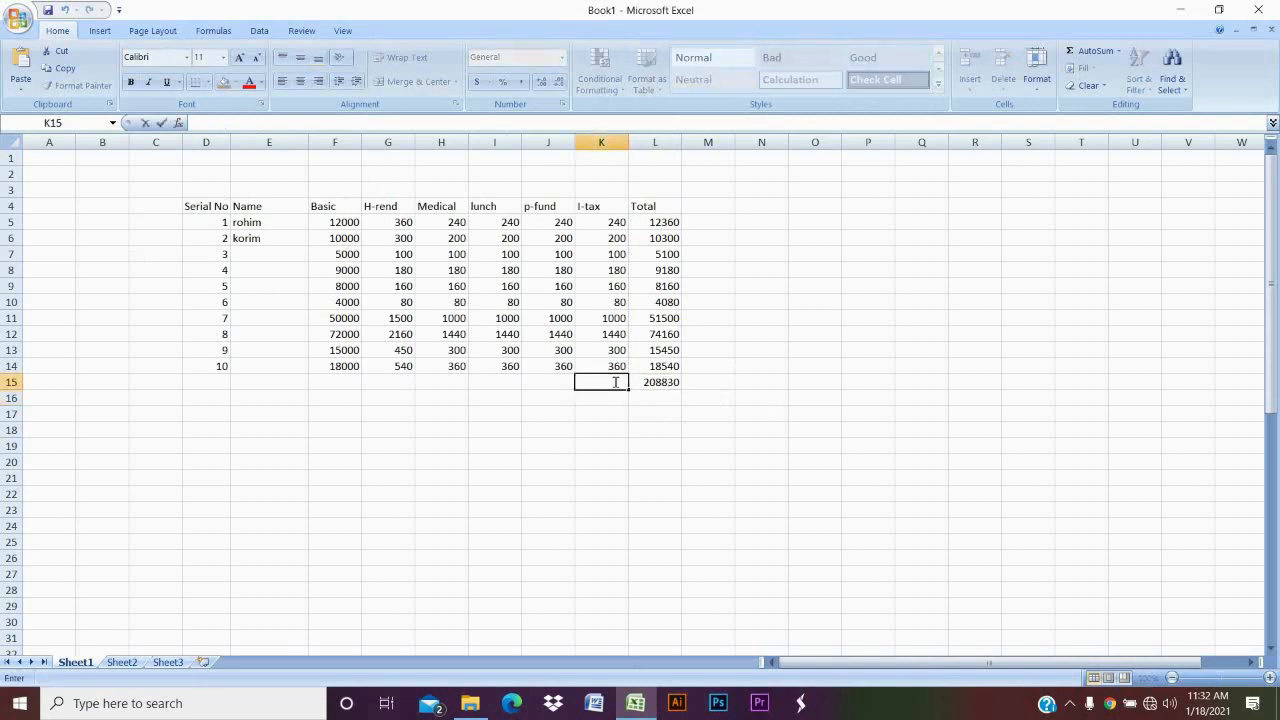
text(Mo)
click(580, 410)
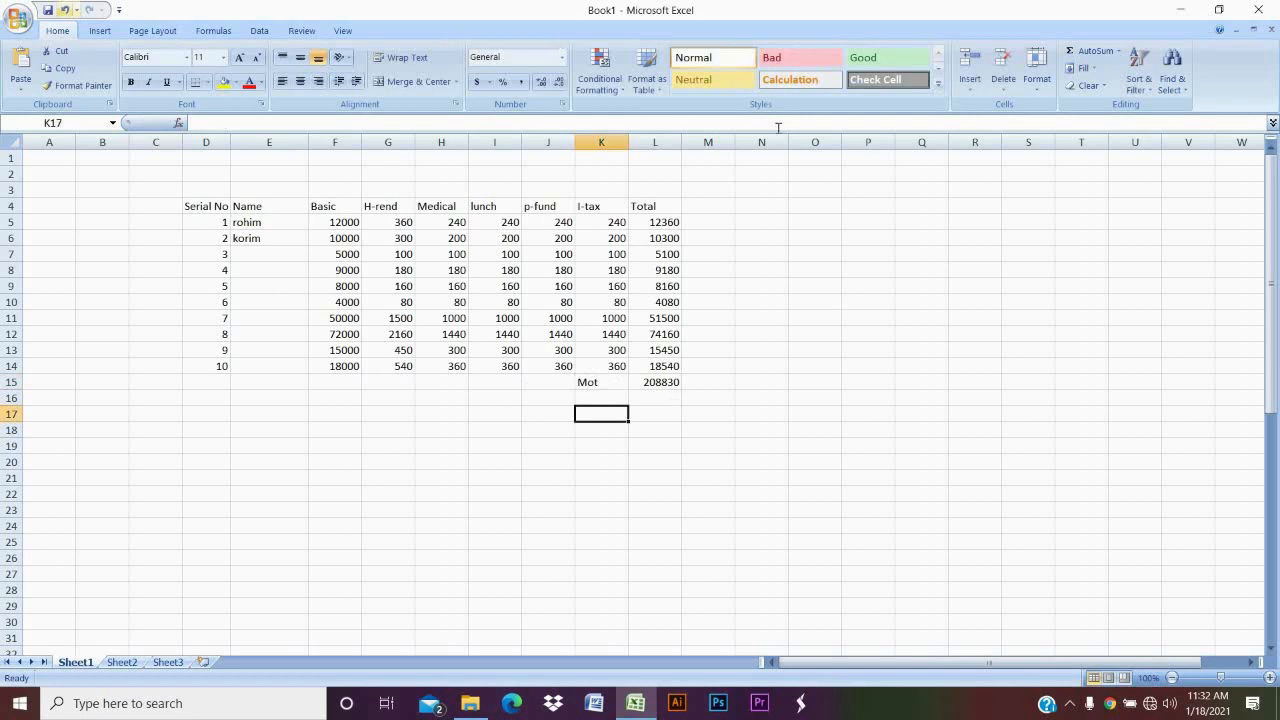
Examine the row formulas in the Total column and the grand total formula in L15.
click(665, 382)
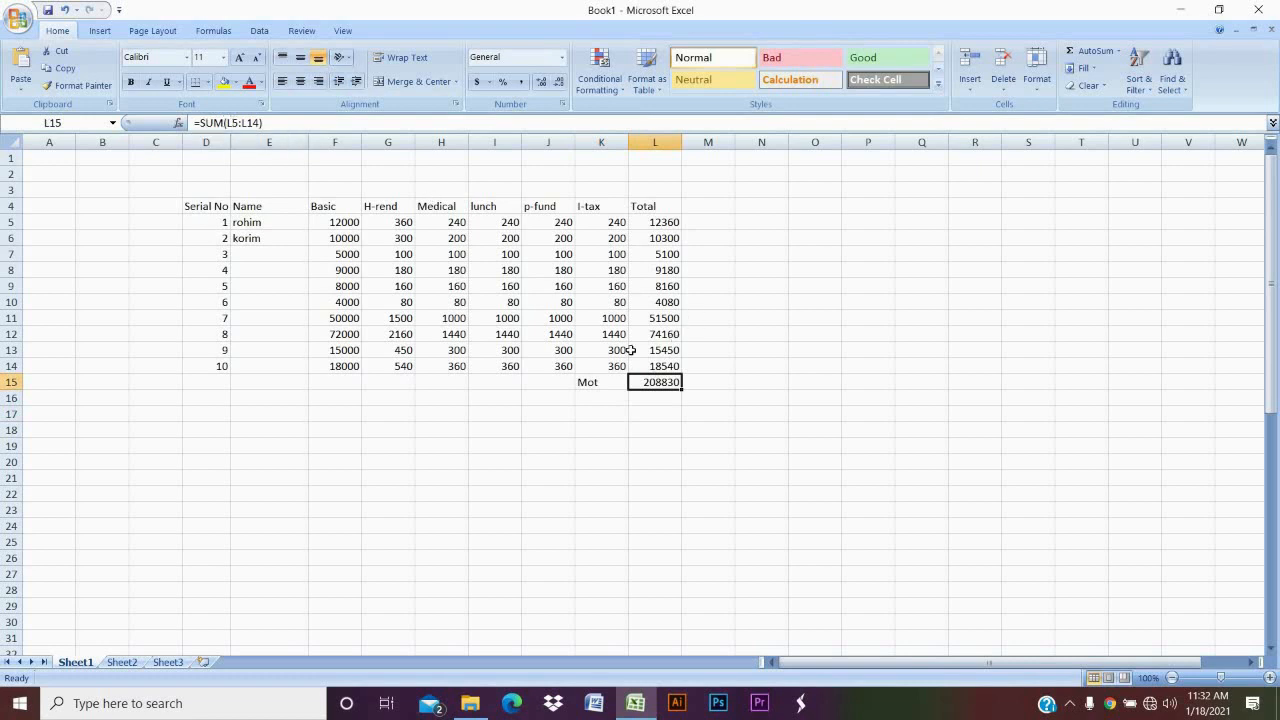
click(660, 221)
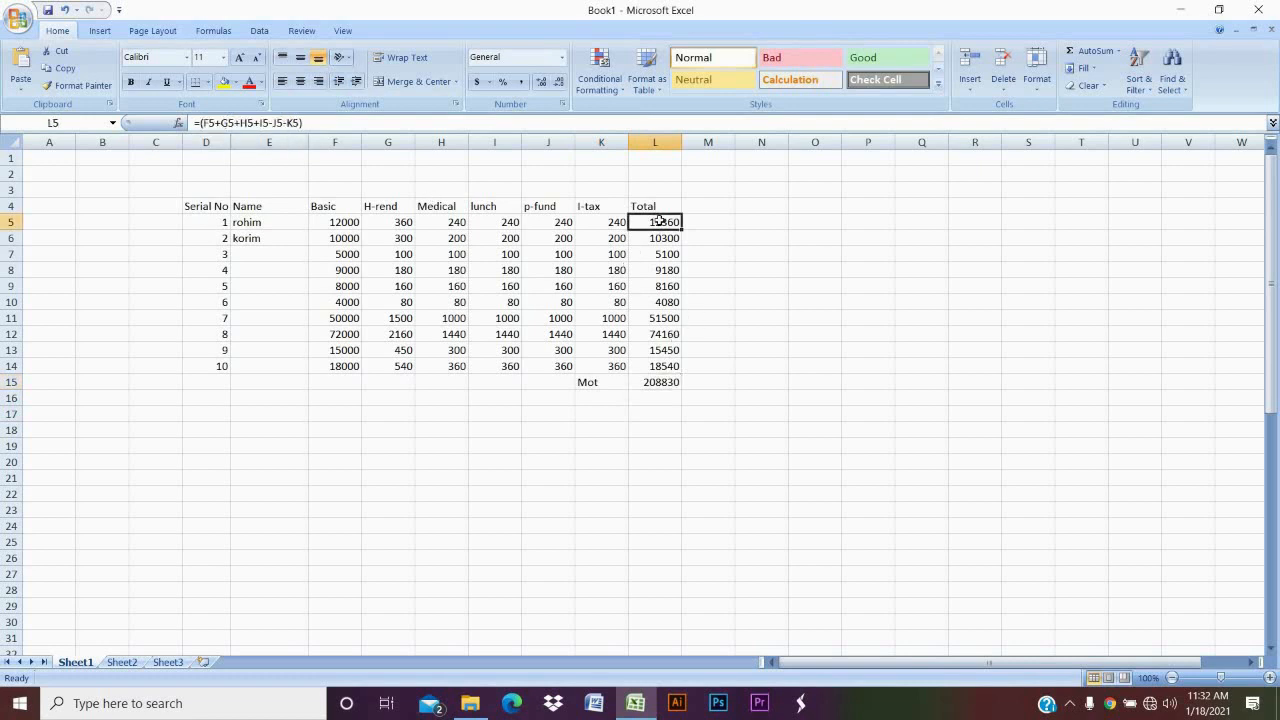
click(668, 367)
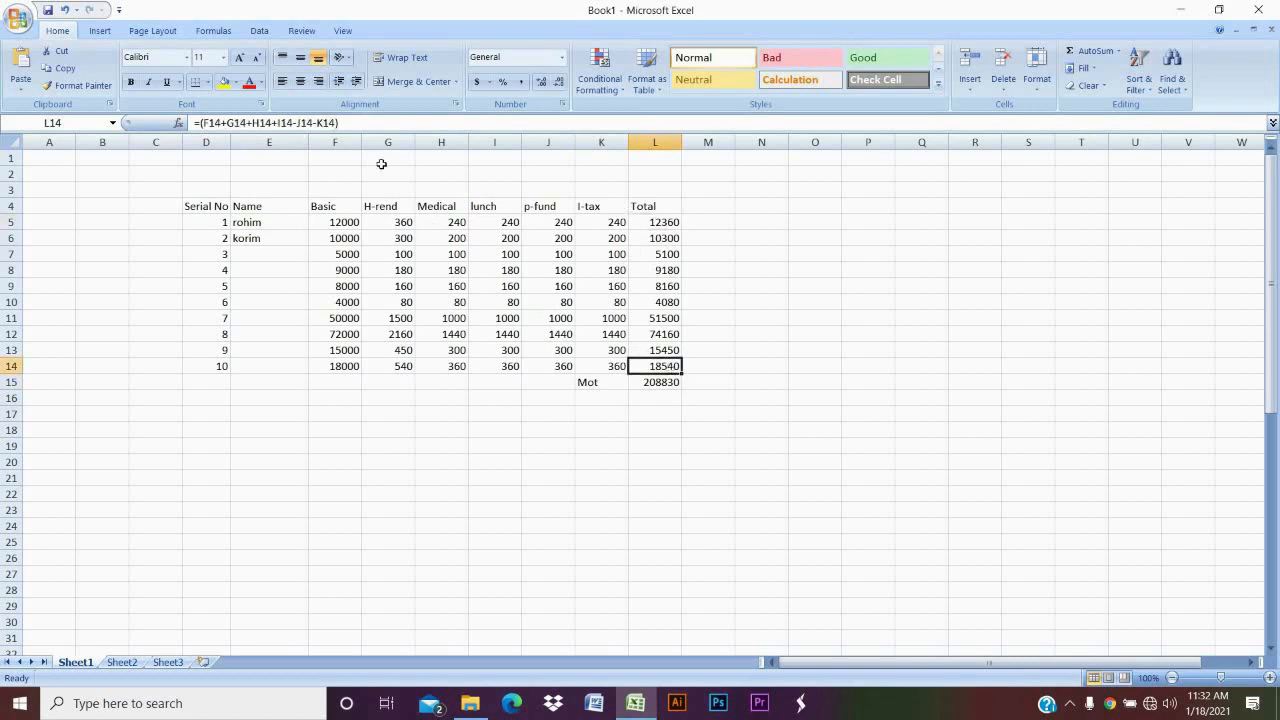
click(340, 430)
click(267, 224)
click(463, 298)
click(661, 306)
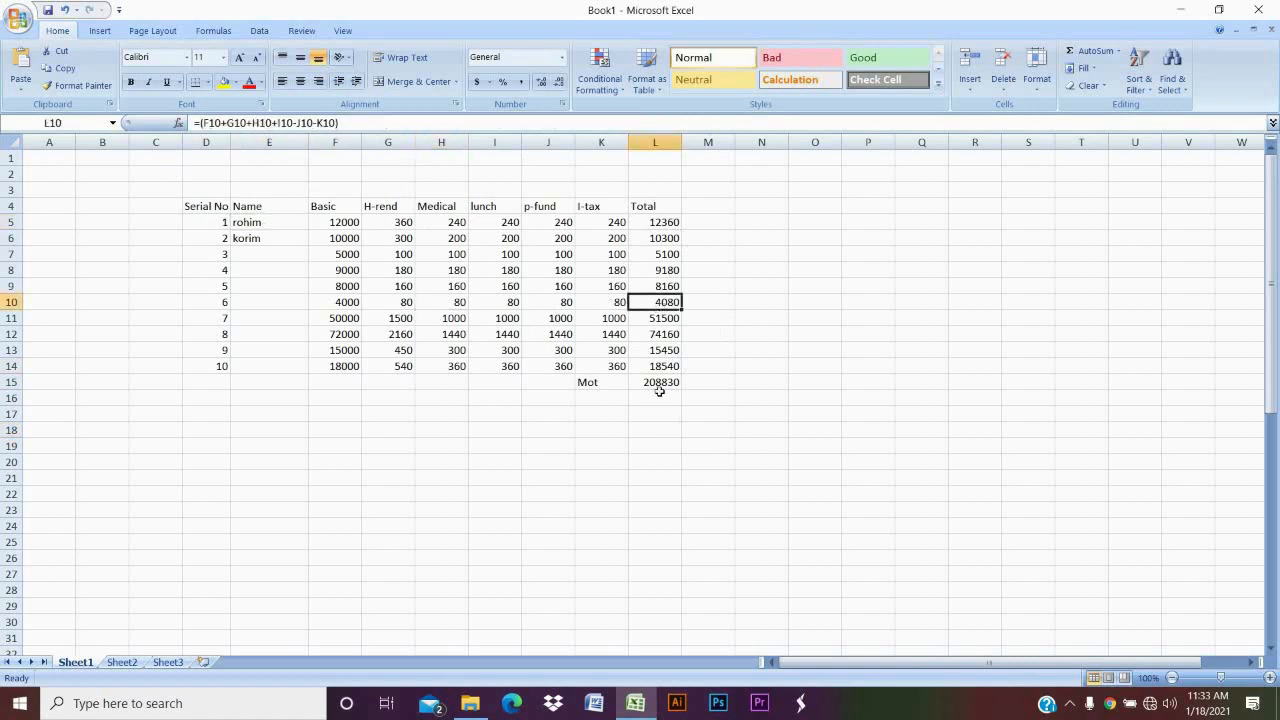
click(659, 385)
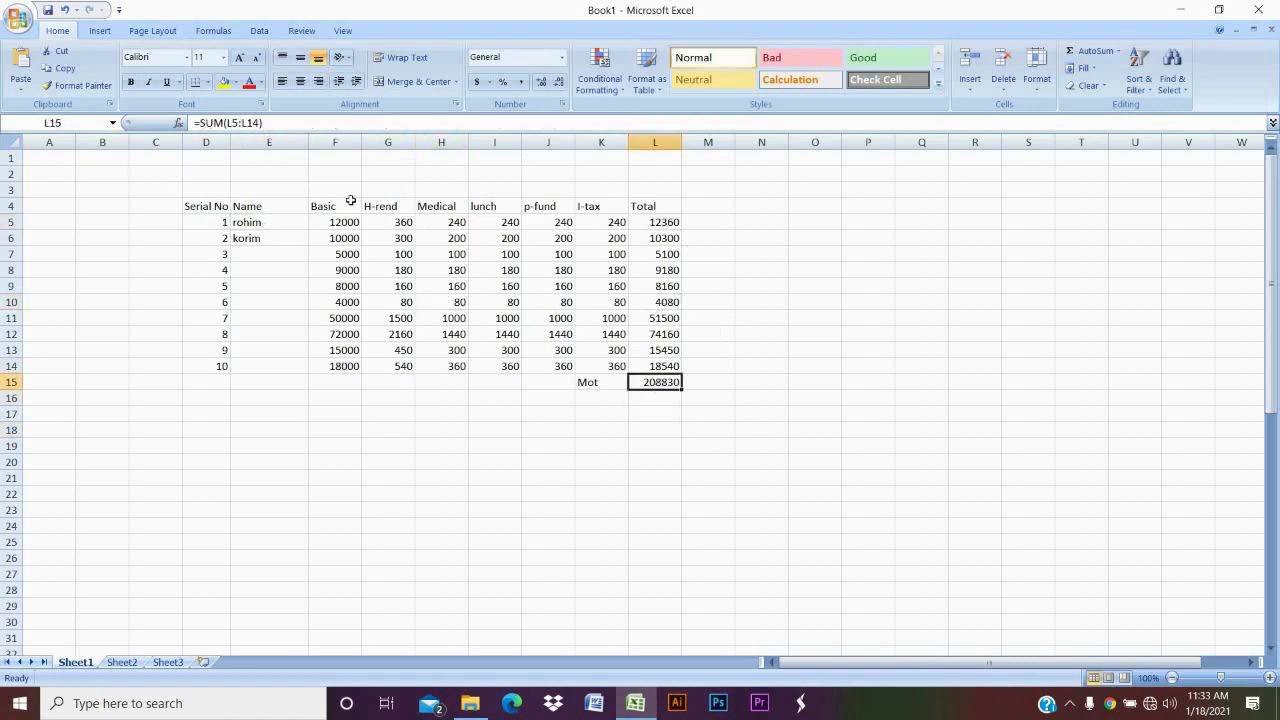
Apply All Borders to the whole salary table, D4:L15.
drag(189, 191, 668, 381)
click(276, 189)
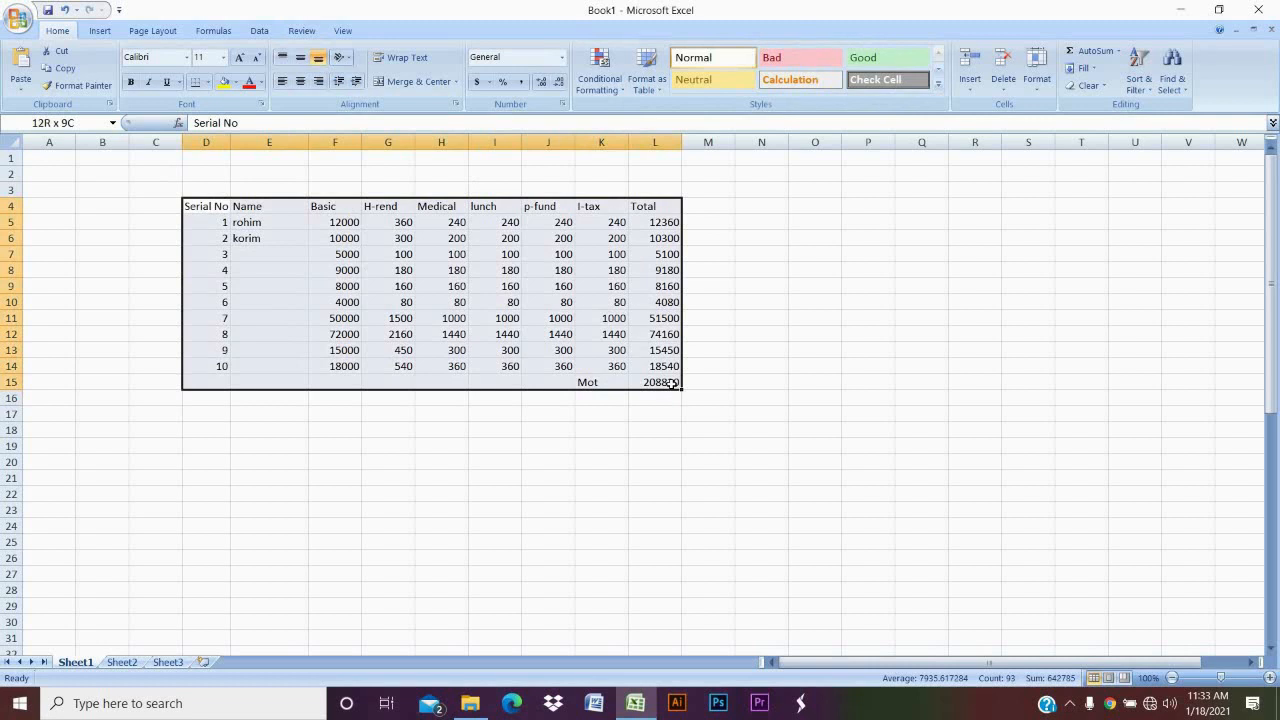
right_click(603, 318)
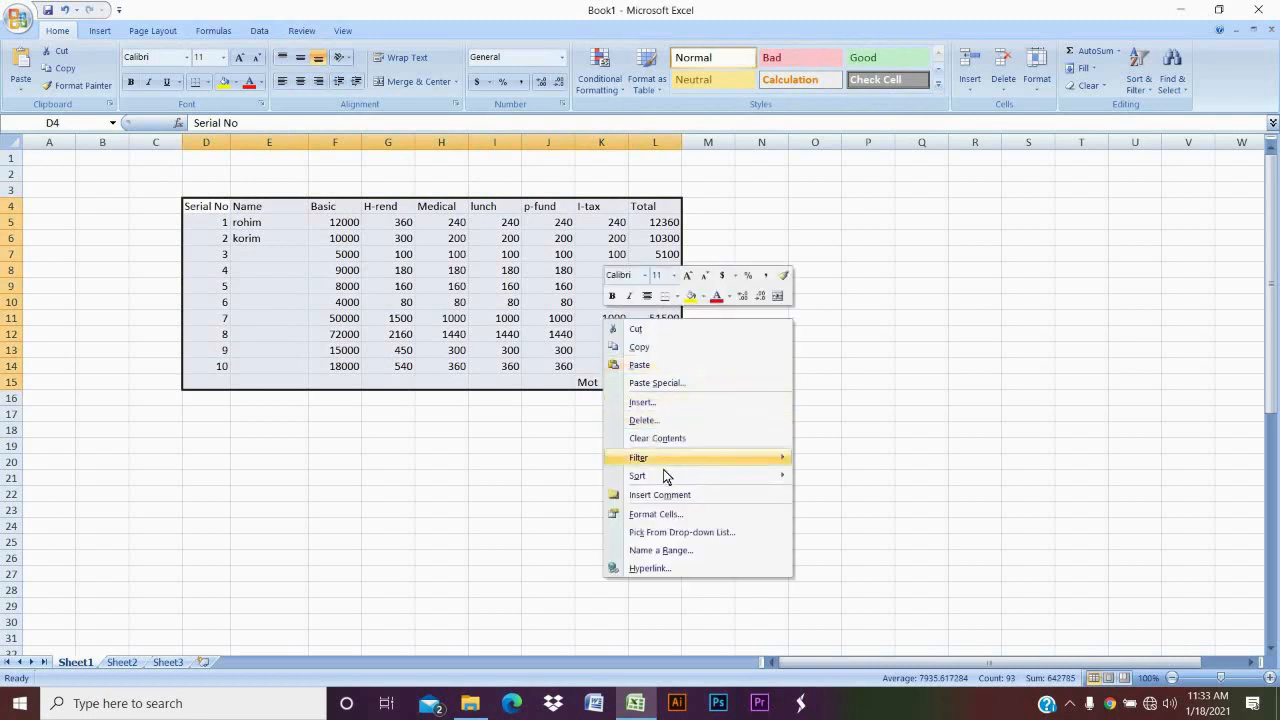
click(675, 297)
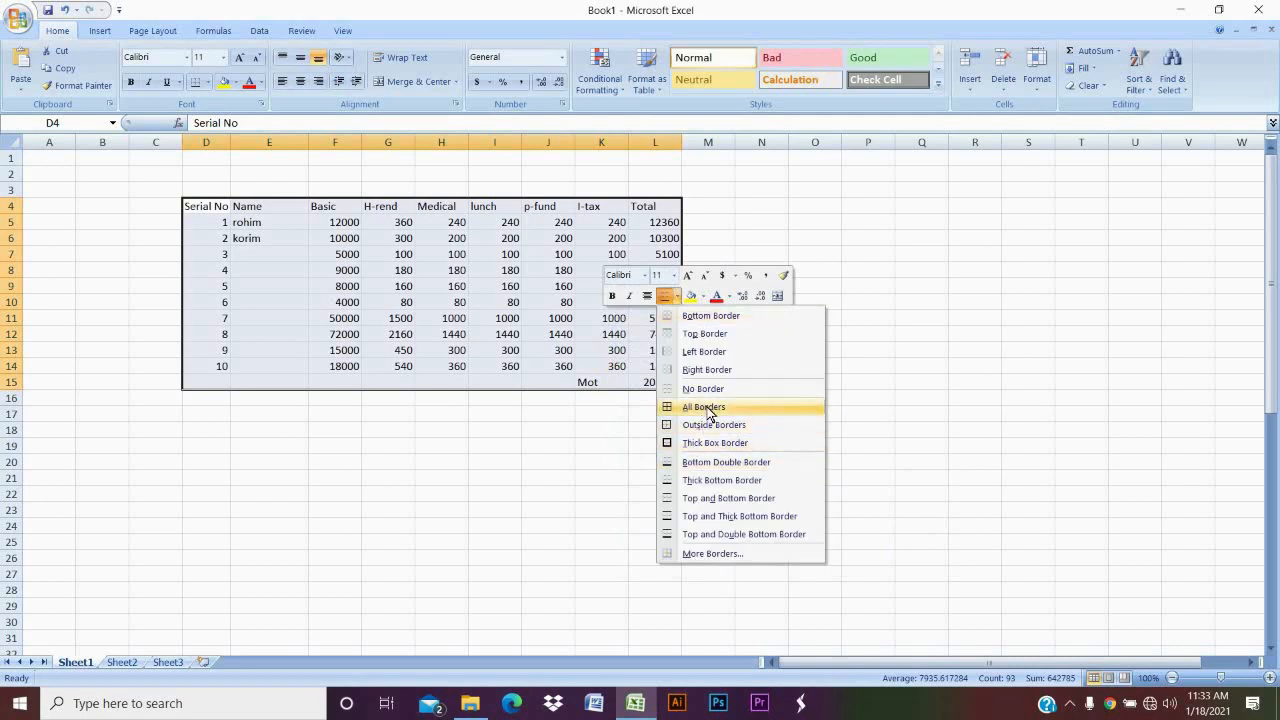
click(705, 409)
click(625, 484)
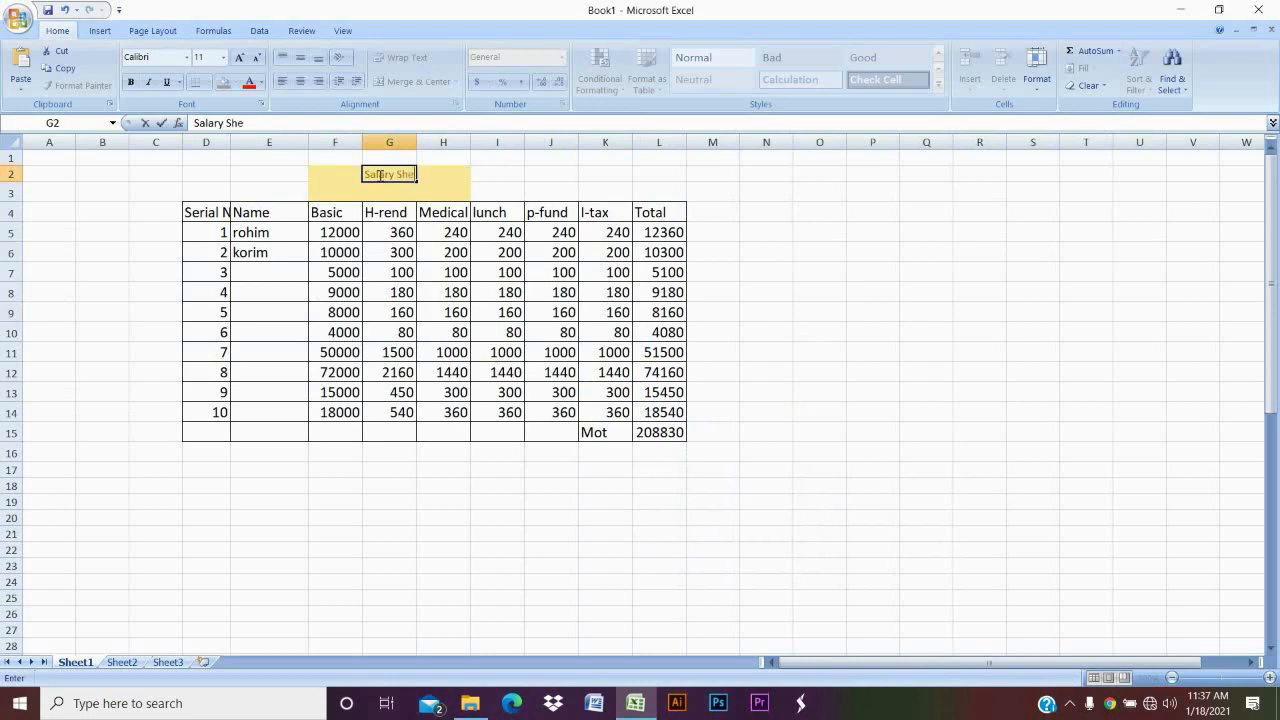
Complete the title Salary Sheet in G2 above the table.
text(eet)
click(566, 190)
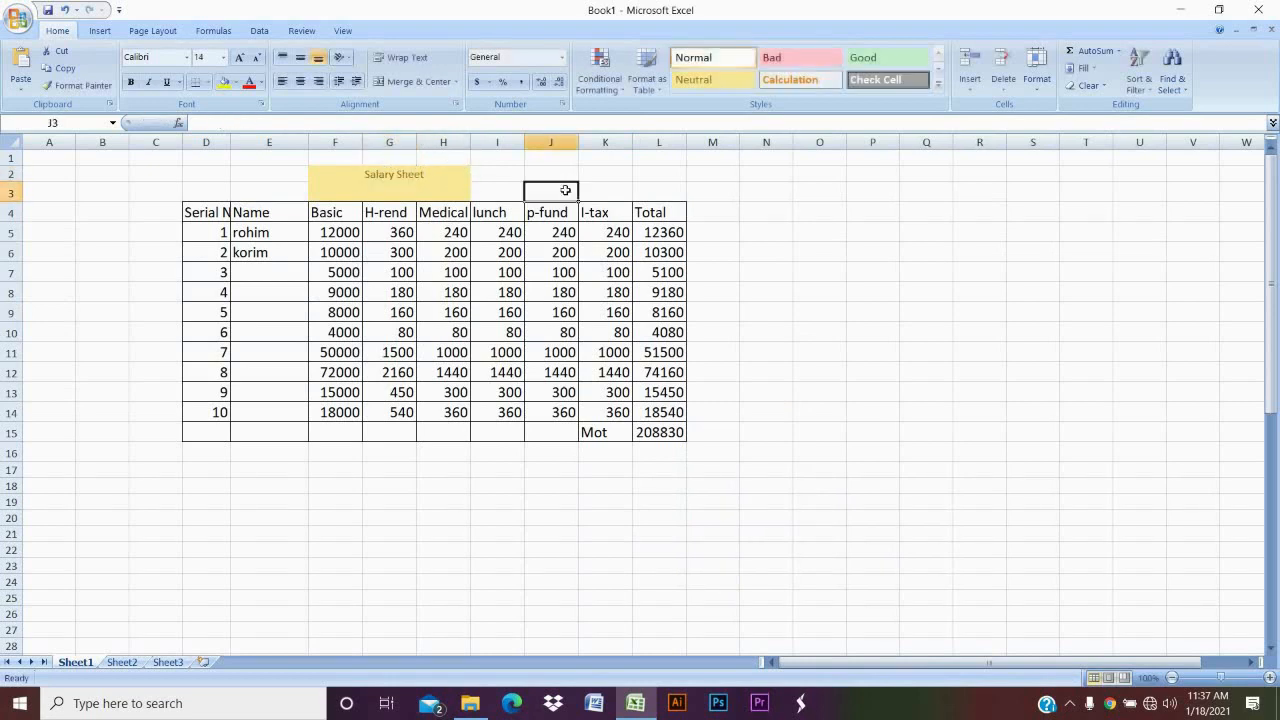
Set the font size of the Salary Sheet title in G2:H2 to 24.
click(399, 177)
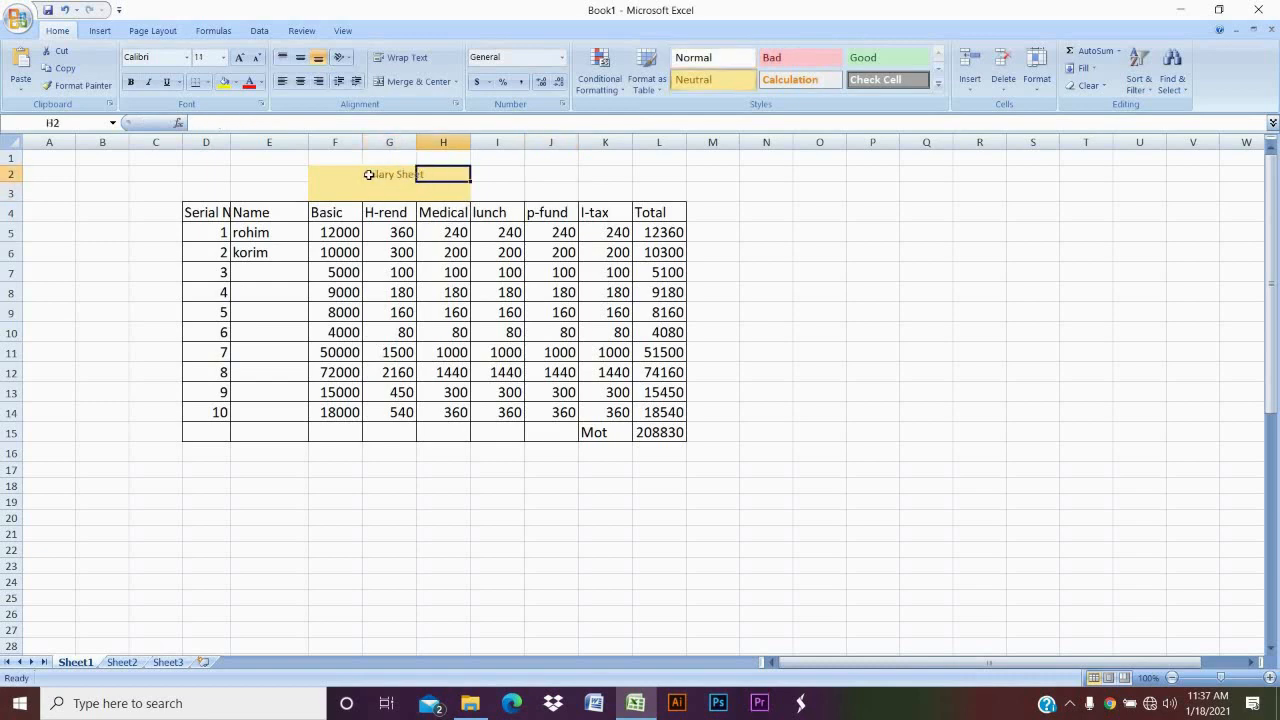
drag(378, 174, 425, 174)
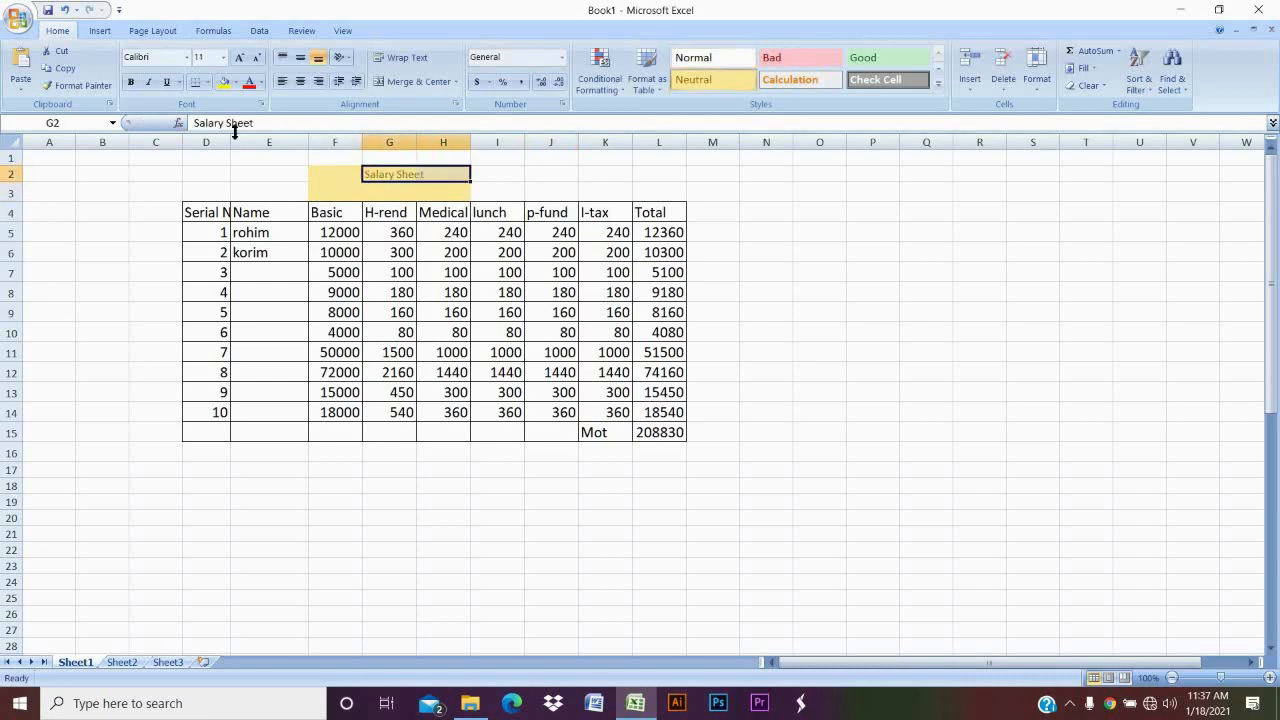
click(223, 57)
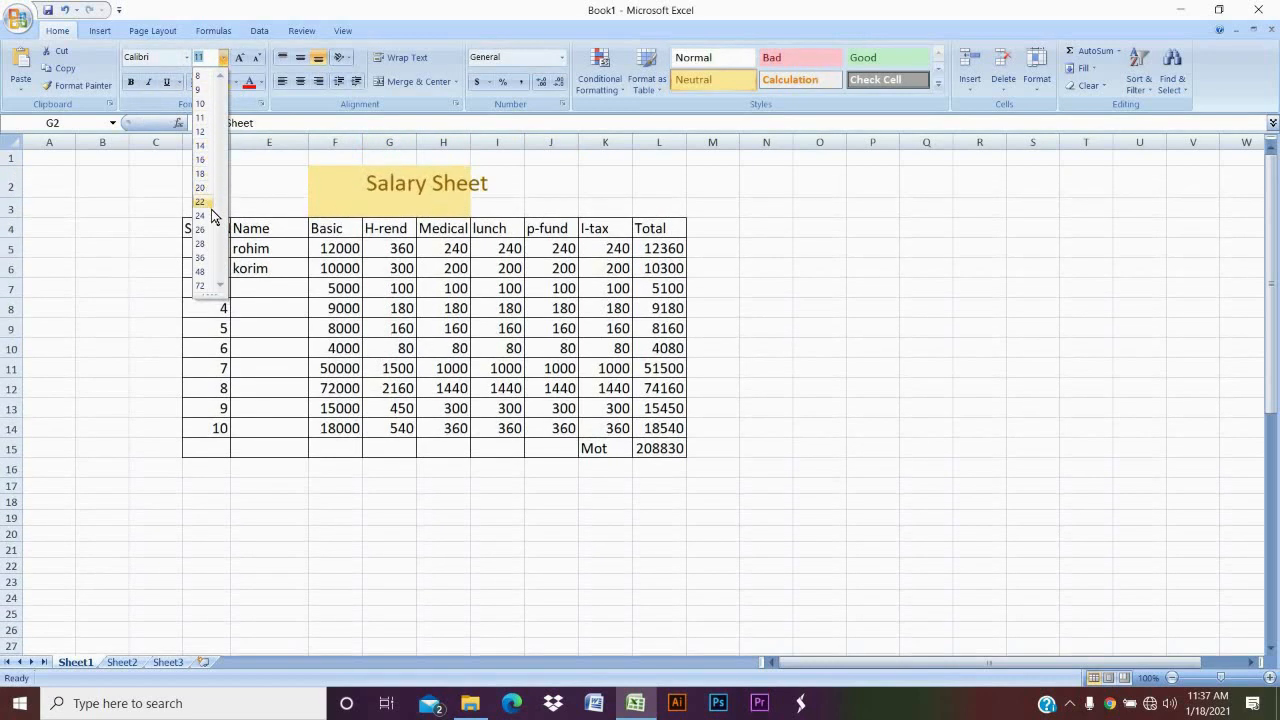
click(211, 215)
click(820, 228)
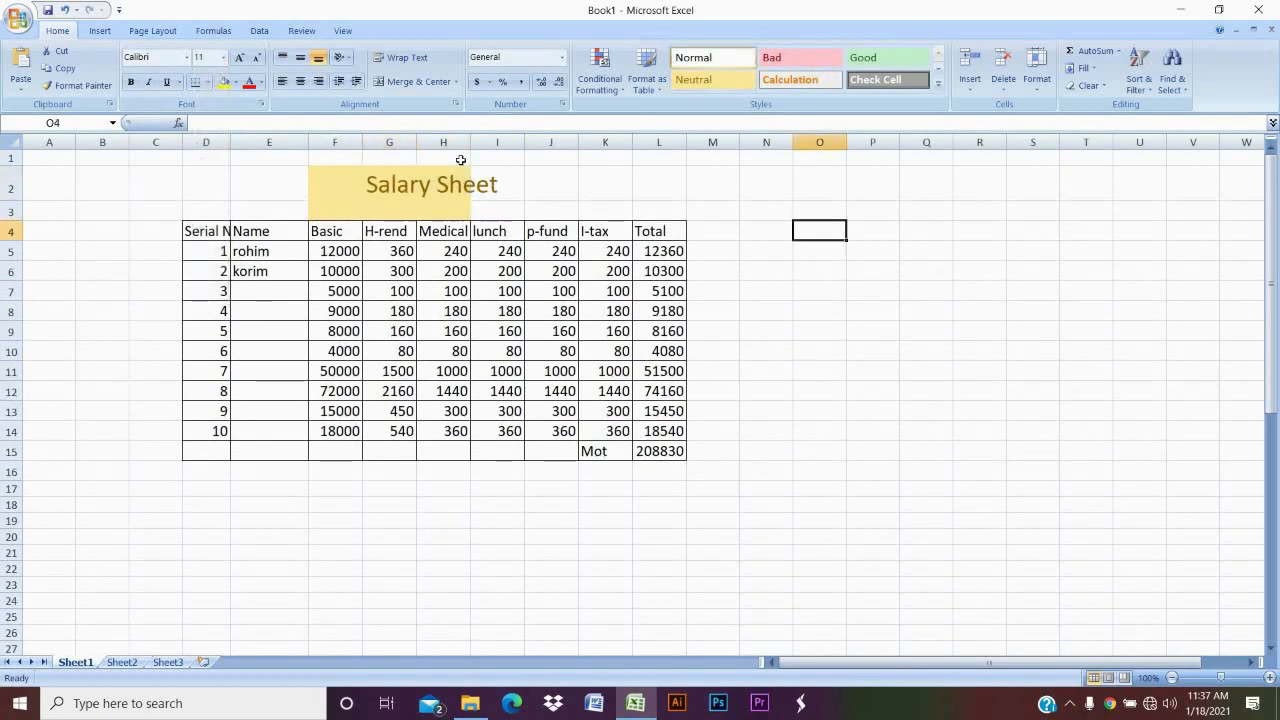
Apply the Neutral cell style to the title area F2:I3.
drag(316, 172, 490, 205)
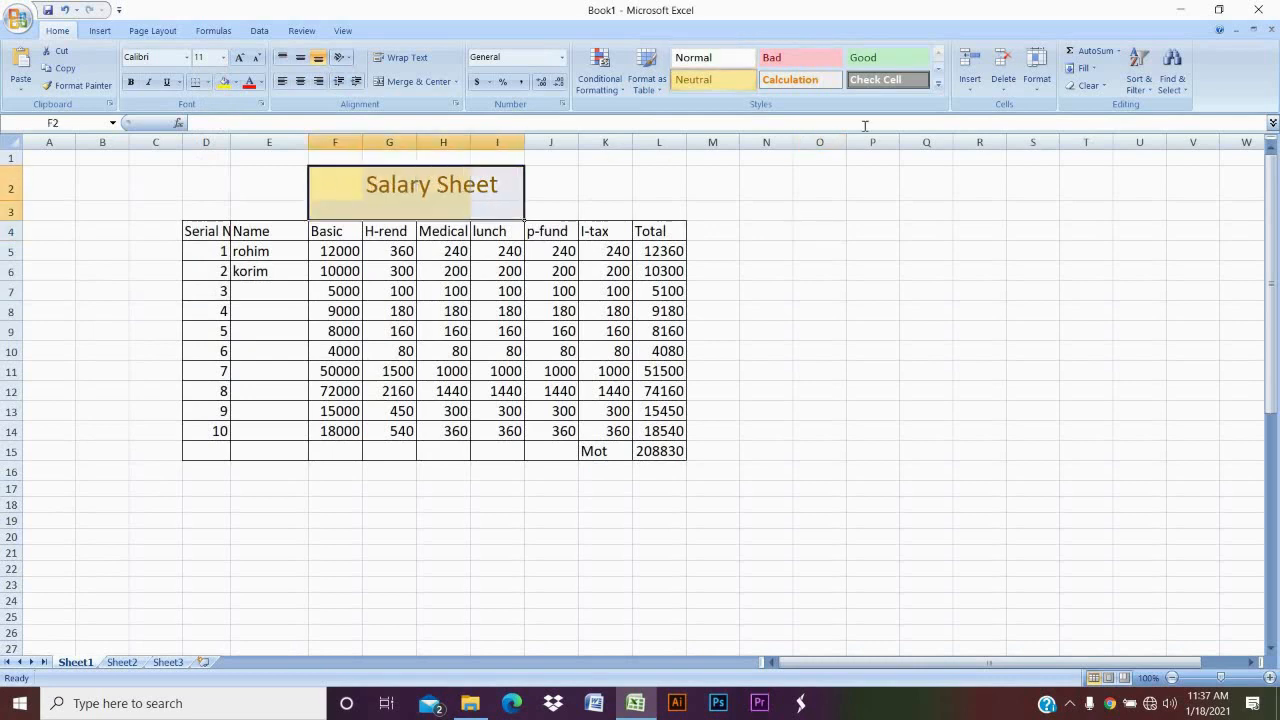
click(720, 79)
click(904, 236)
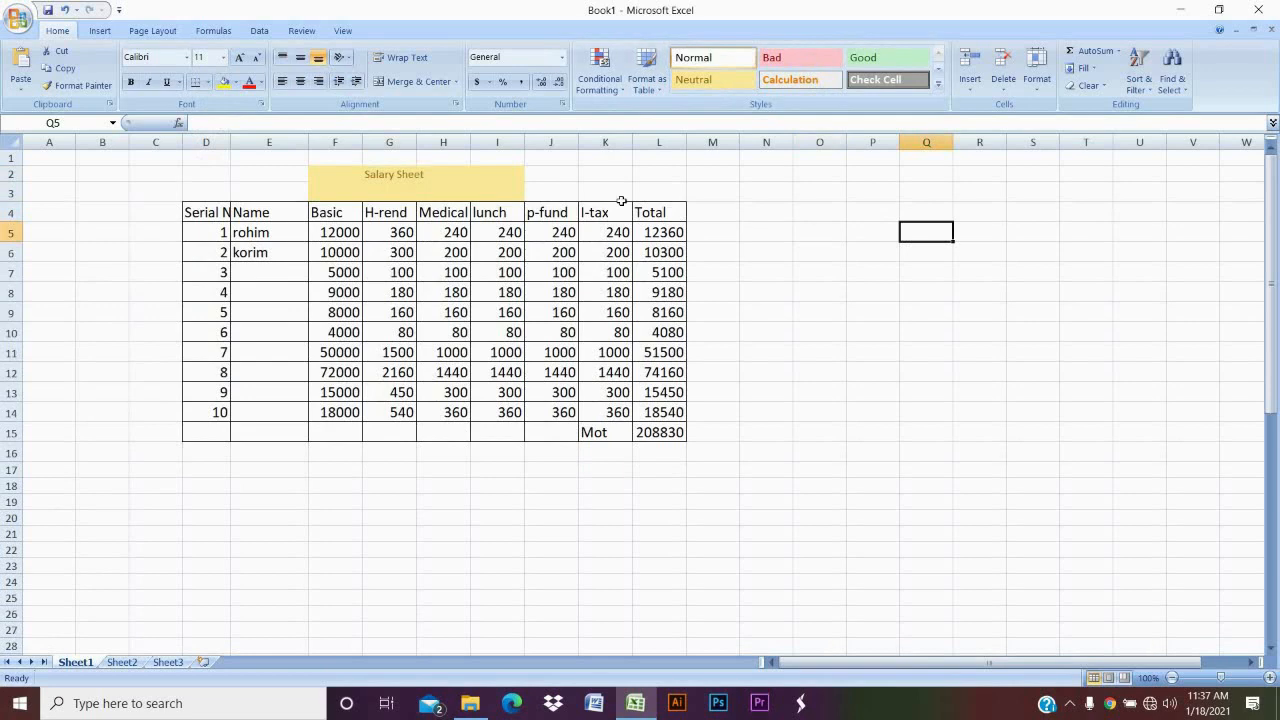
Set the font size of the whole title block F2:I3 to 24.
drag(329, 172, 500, 191)
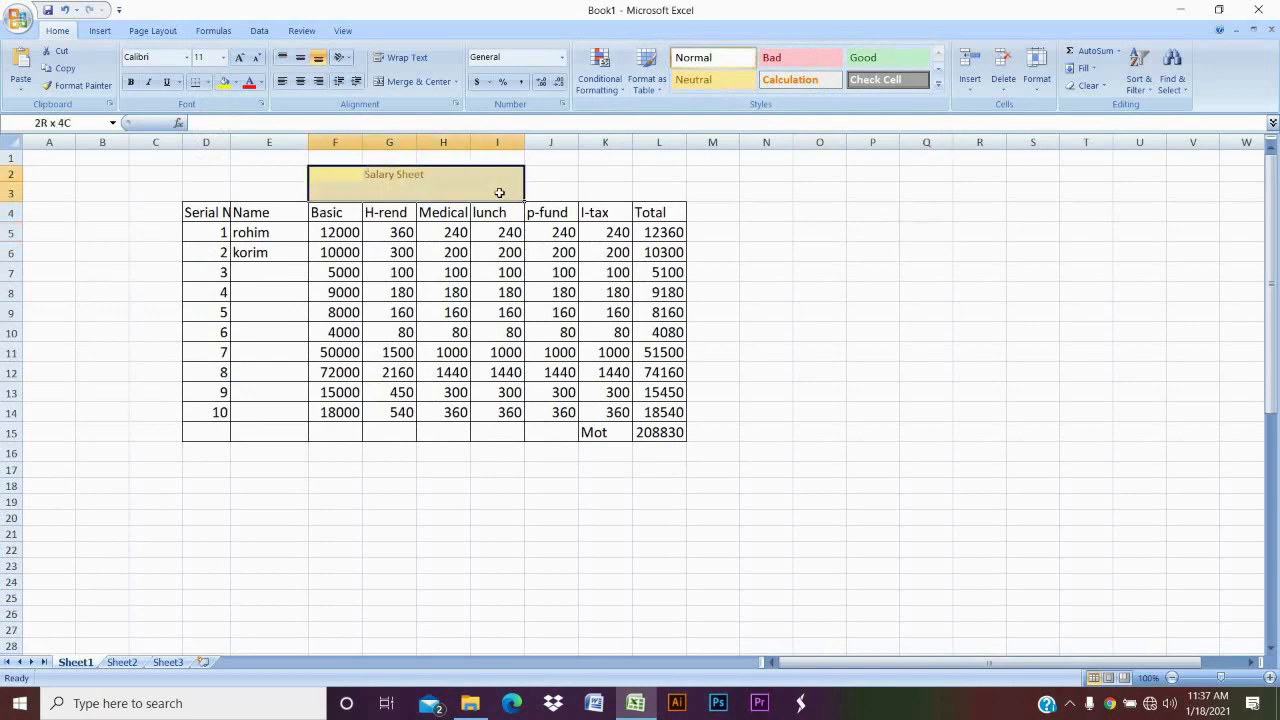
click(501, 190)
drag(323, 170, 500, 194)
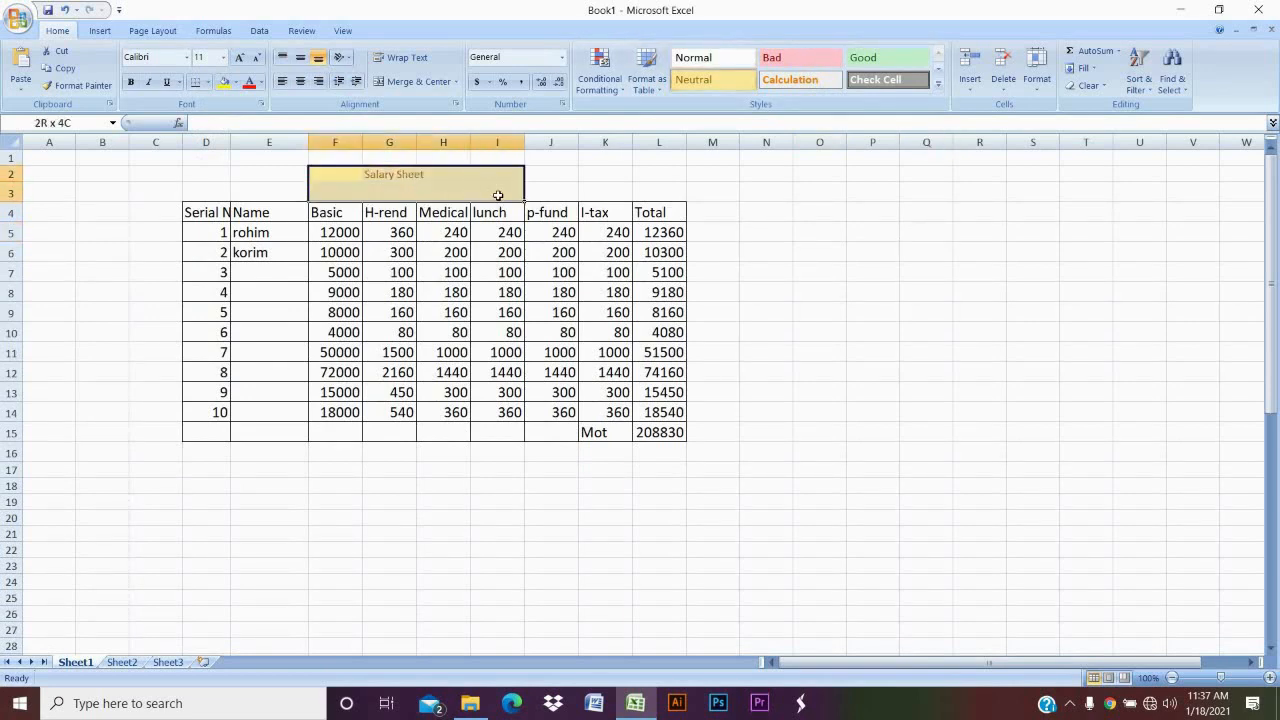
click(223, 57)
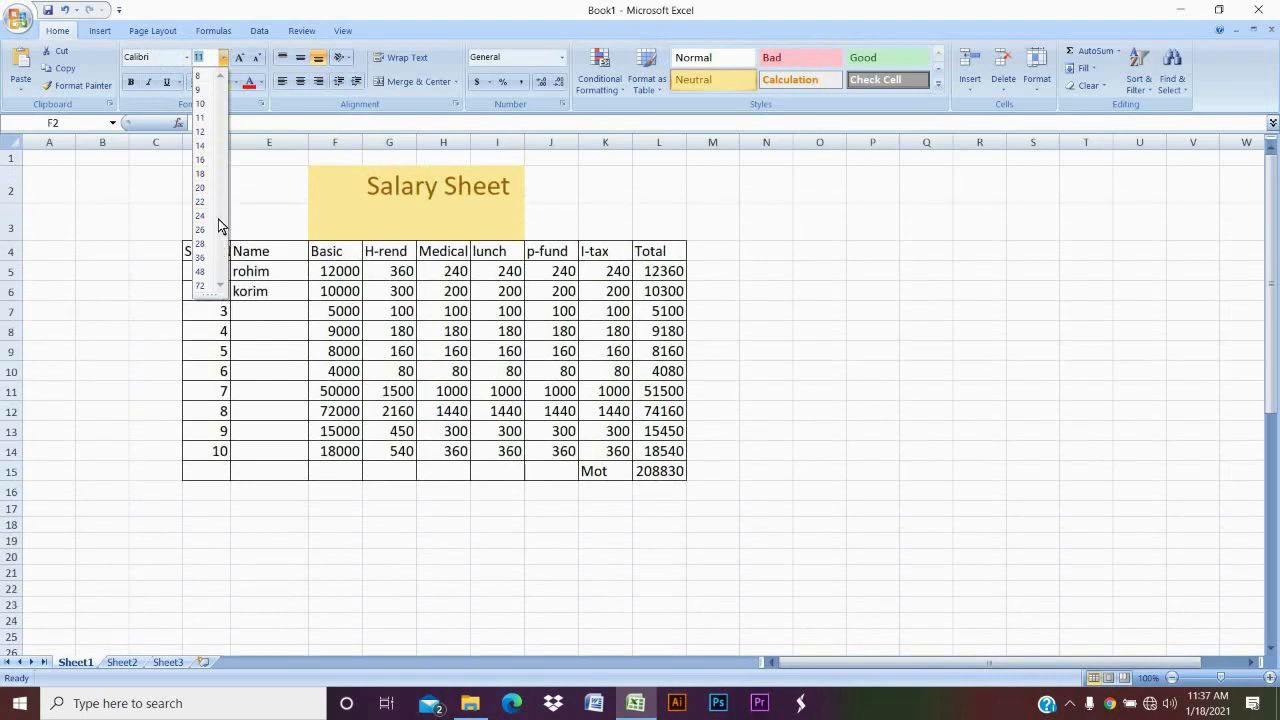
click(207, 219)
click(826, 230)
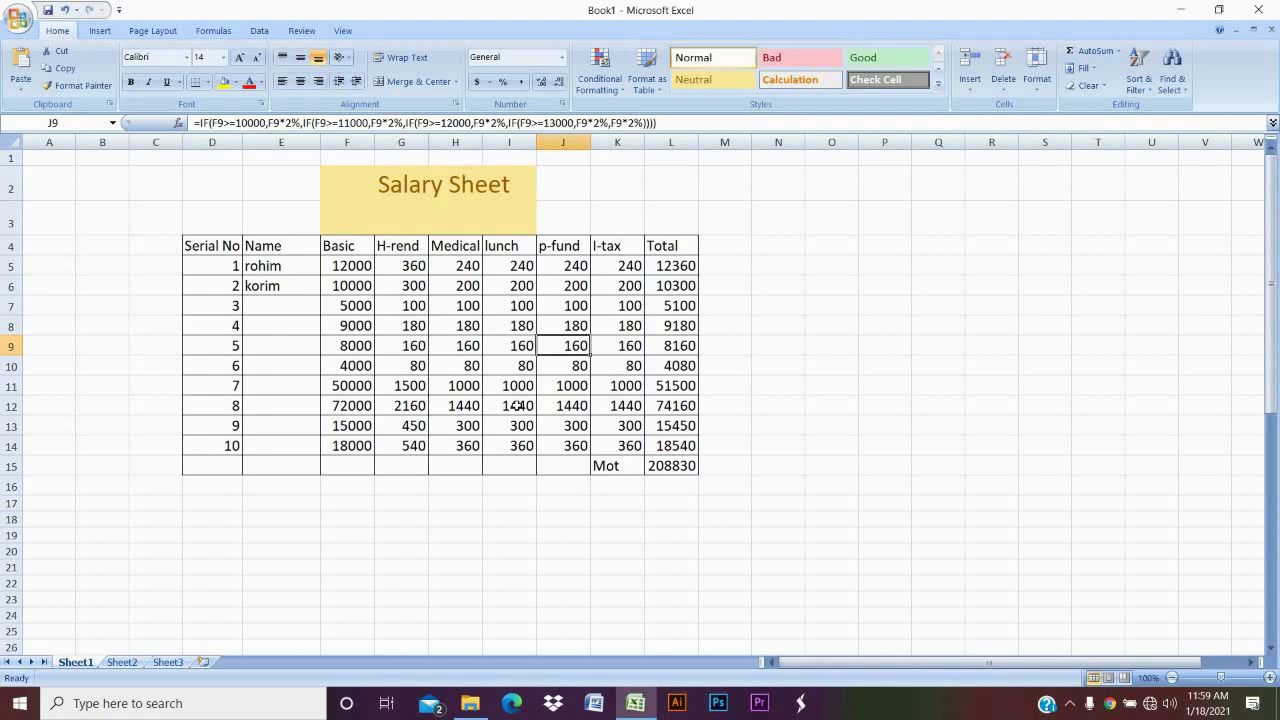
right_click(1080, 703)
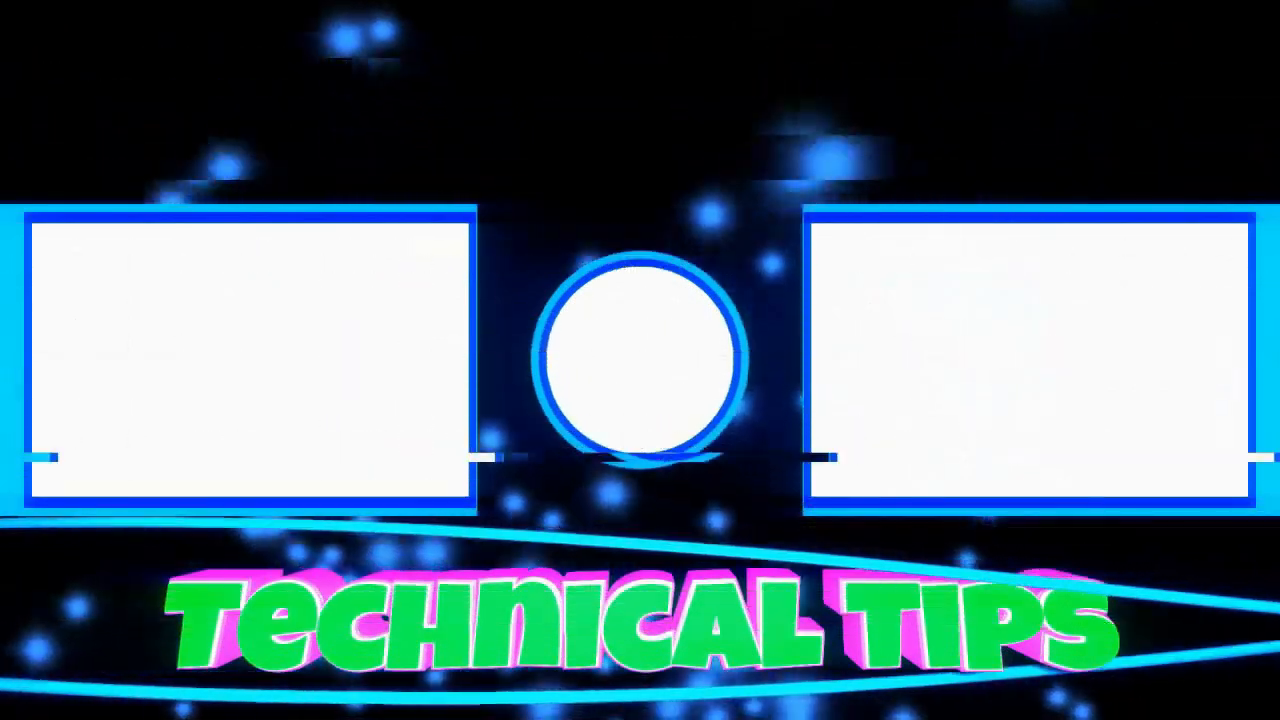